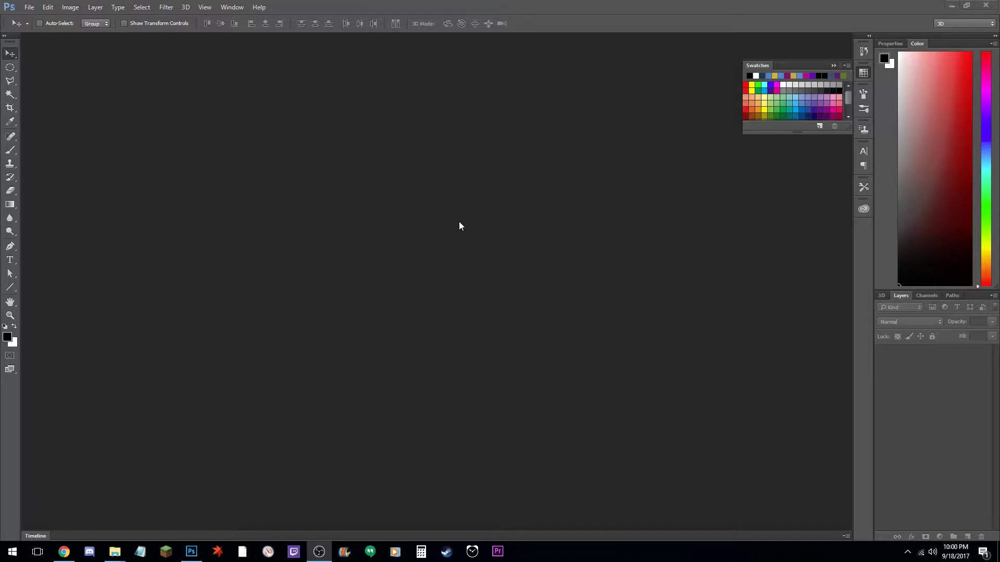
Create a new document named ep_03, 1280 by 760 pixels at 72 pixels/inch, with a transparent background.
left_click(394, 237)
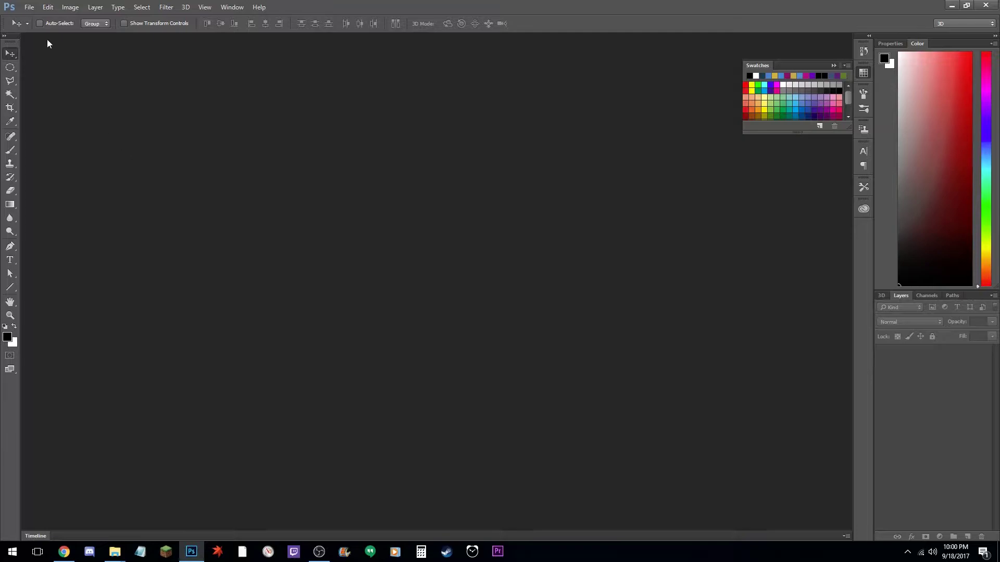
left_click(29, 7)
left_click(31, 15)
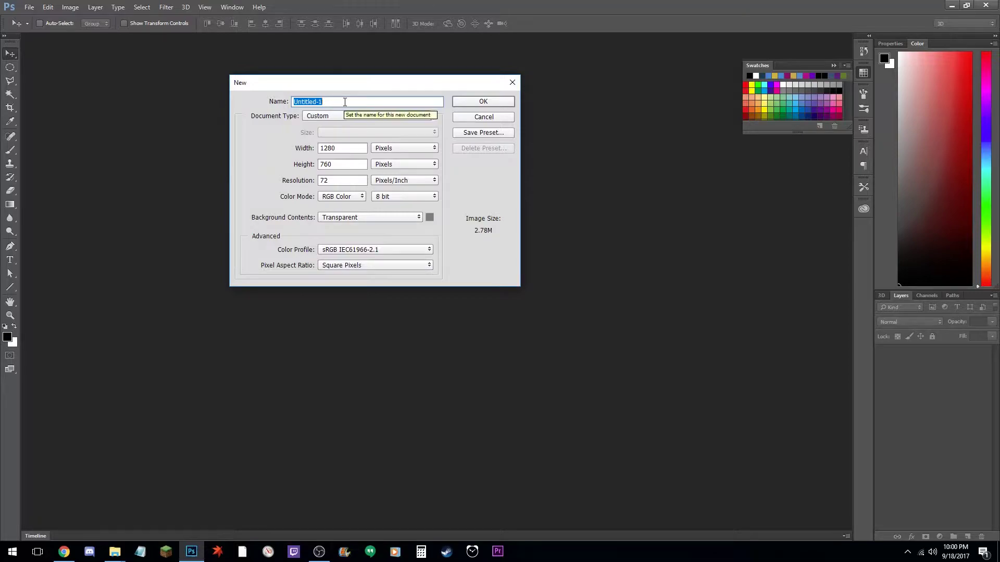
type("ep_03")
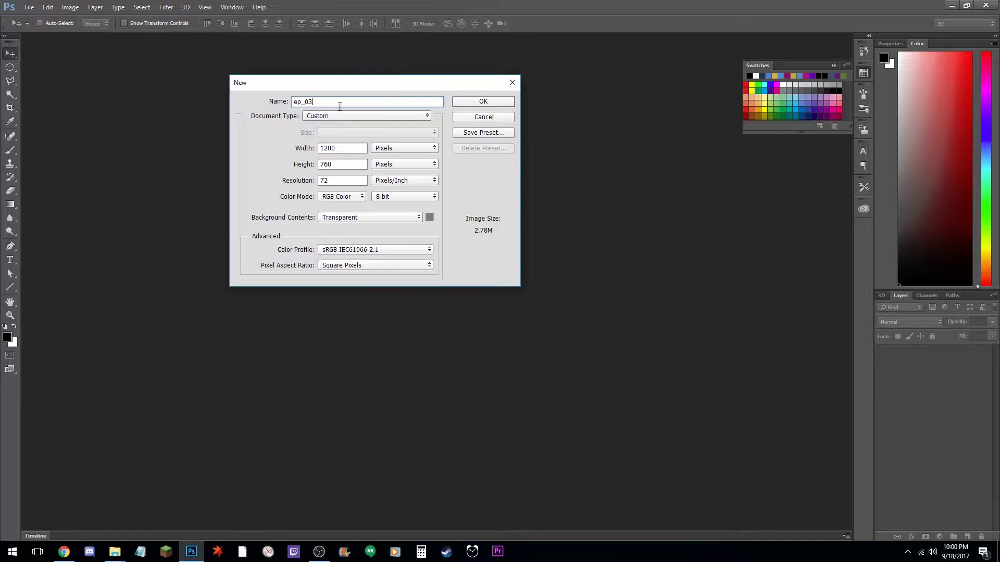
double_click(344, 149)
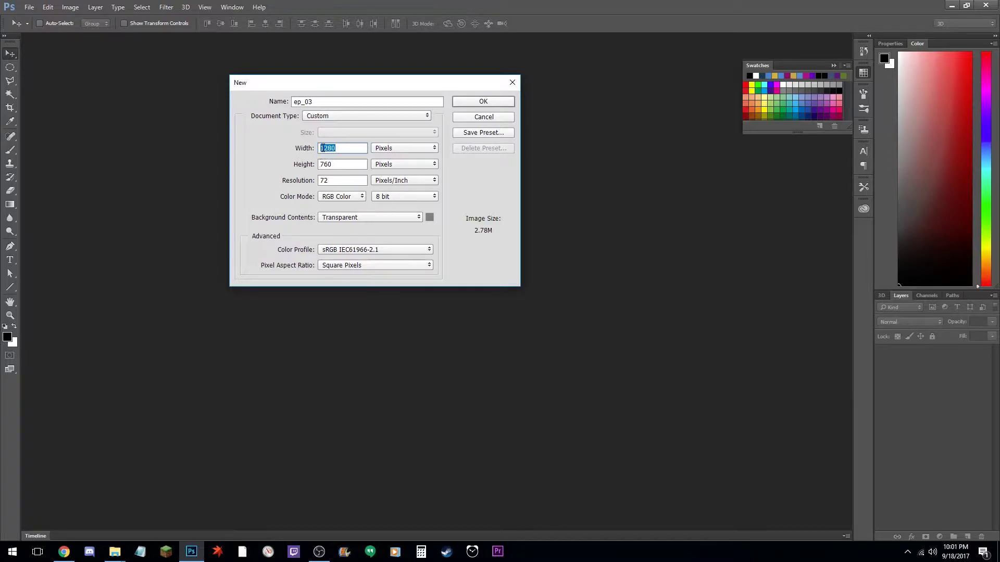
double_click(328, 180)
left_click(461, 105)
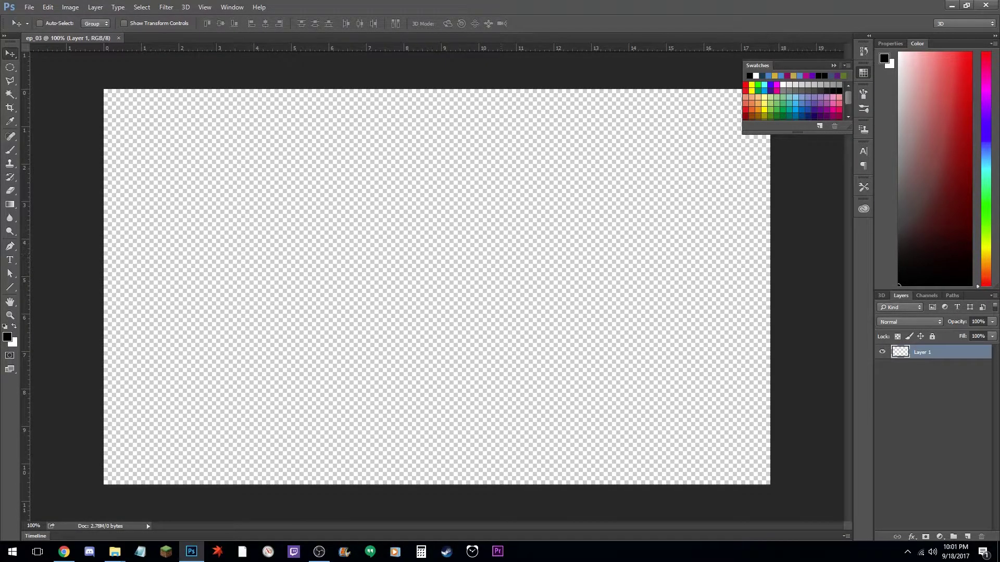
Open the screenshot 2017-09-18_21.50.45.png from the file explorer as its own document.
key("alt+Tab")
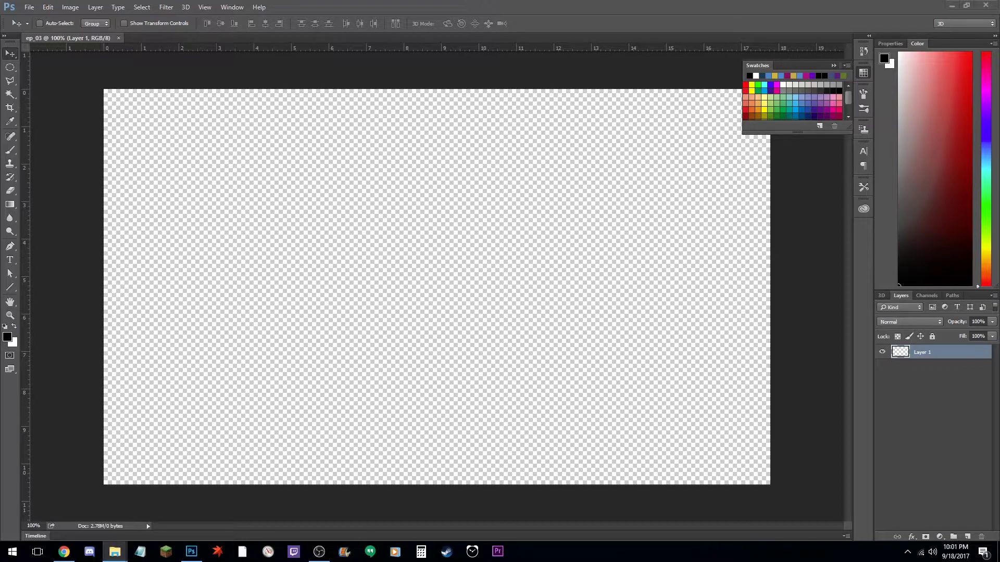
mouse_move(998, 109)
left_mouse_down()
mouse_move(530, 72)
mouse_move(567, 89)
mouse_move(999, 122)
left_mouse_up()
left_click_drag(999, 308, 197, 40)
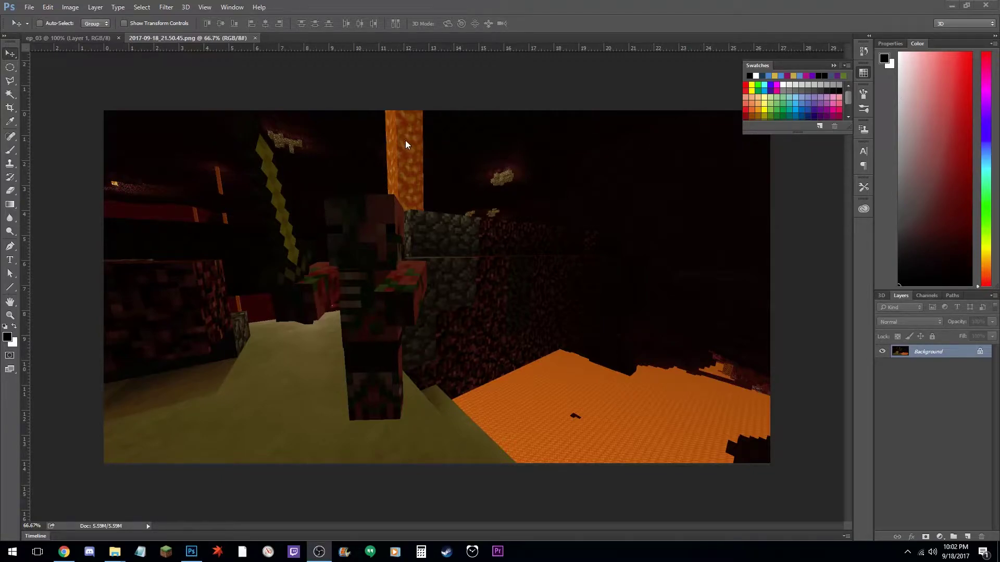
Apply Auto Contrast and Auto Color to the Nether screenshot.
left_click(70, 9)
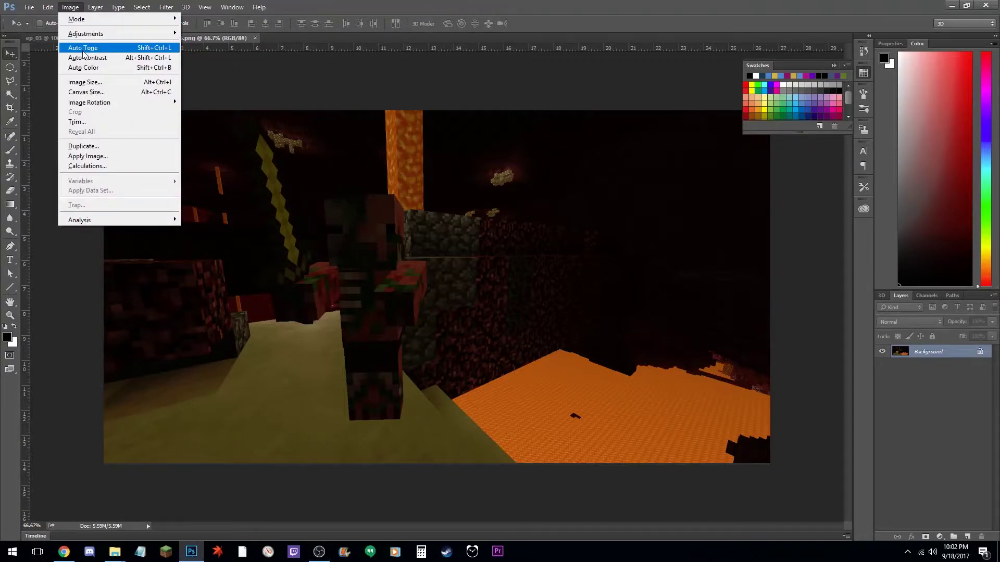
left_click(96, 59)
left_click(71, 7)
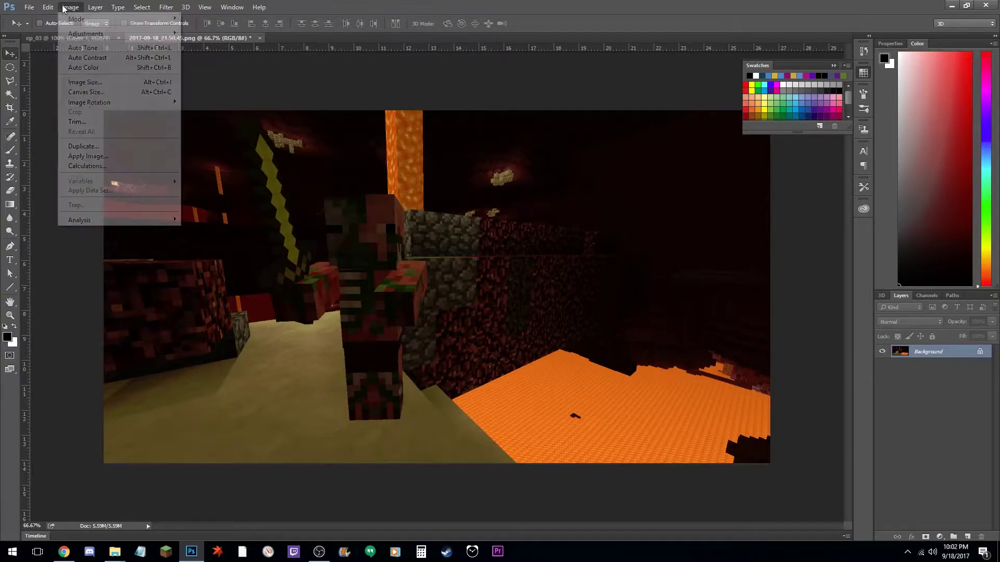
left_click(103, 69)
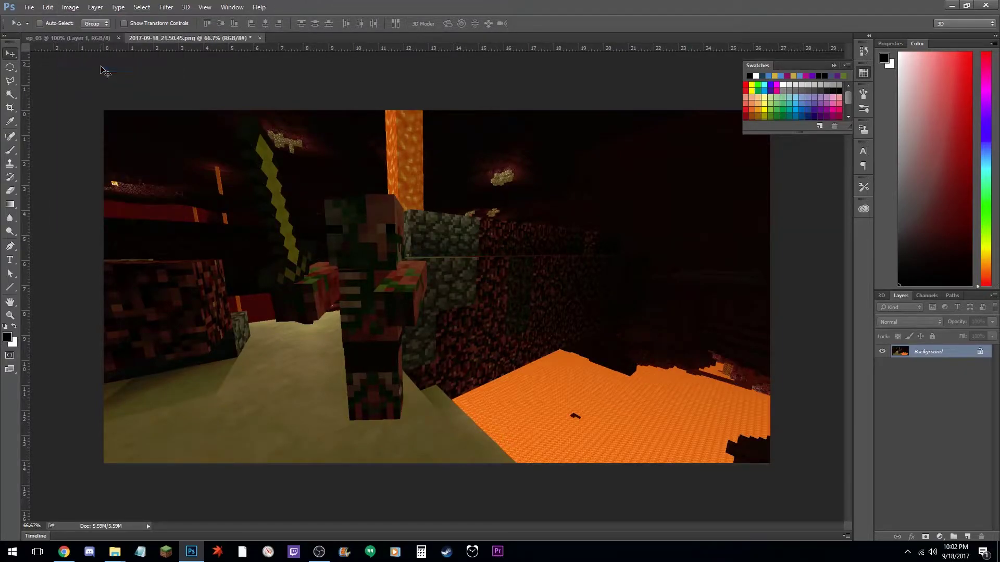
left_click(70, 8)
mouse_move(94, 36)
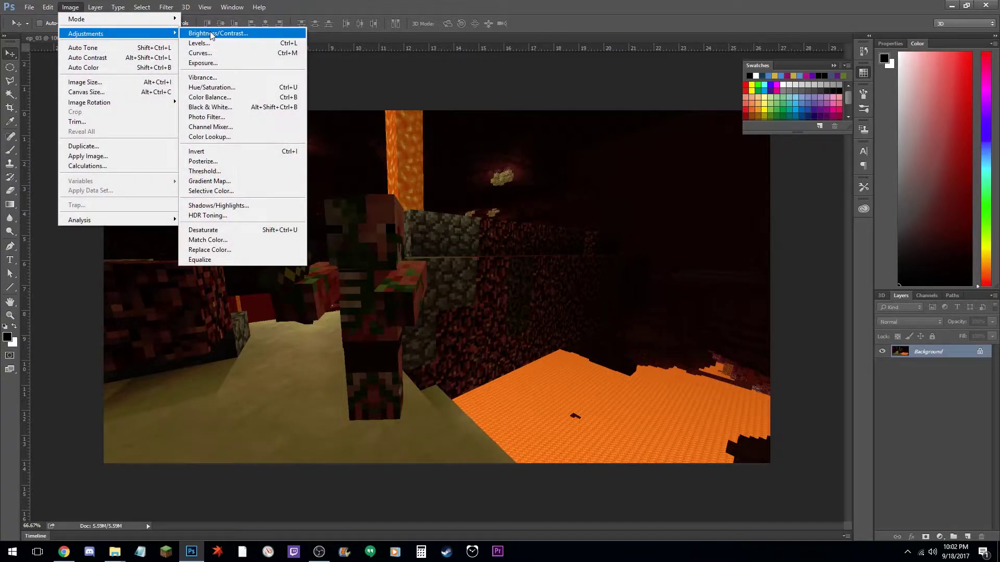
left_click(309, 6)
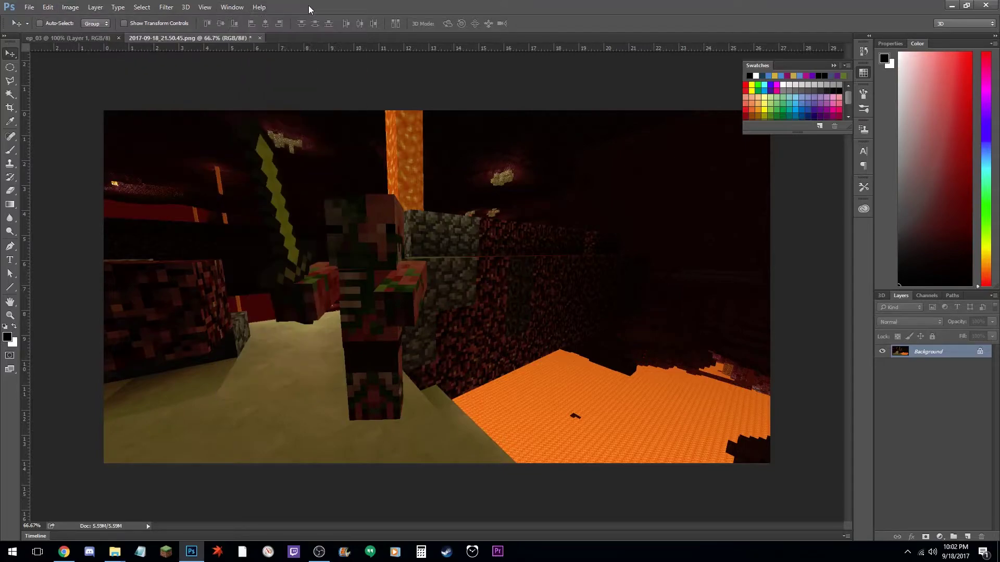
Brighten the screenshot with a Levels adjustment, setting the RGB input midtone to 1.10 and the white point to 180.
left_click(70, 8)
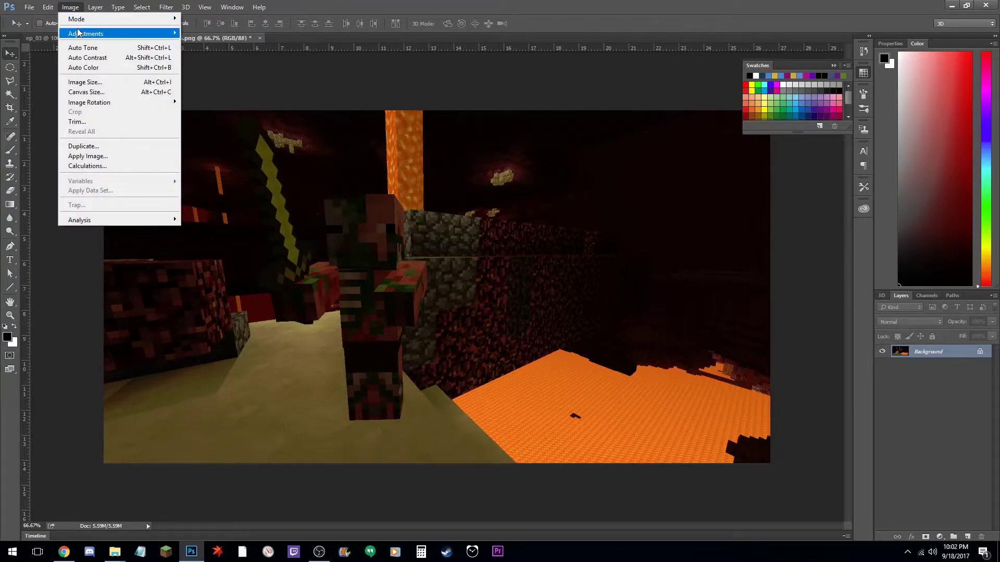
mouse_move(82, 36)
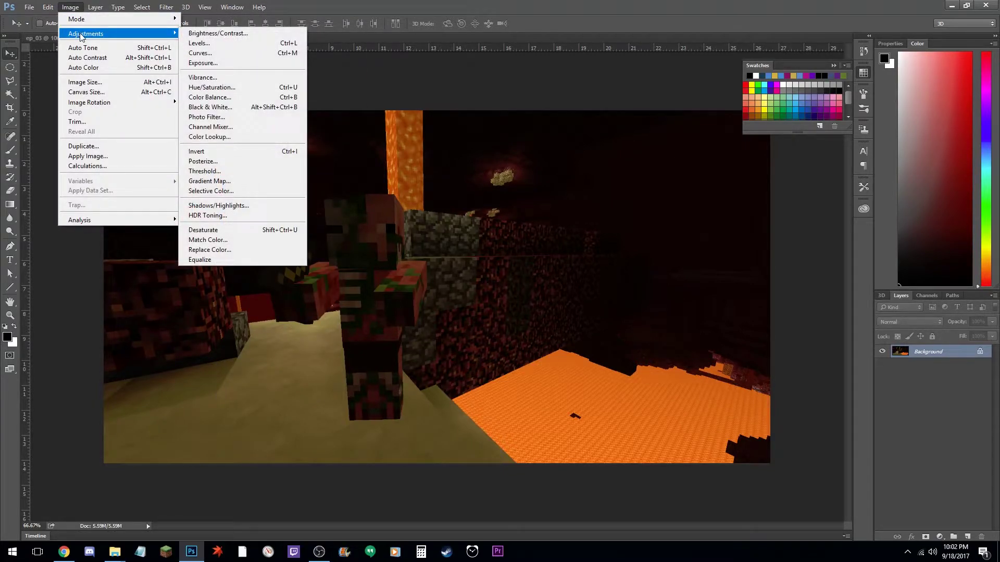
mouse_move(105, 15)
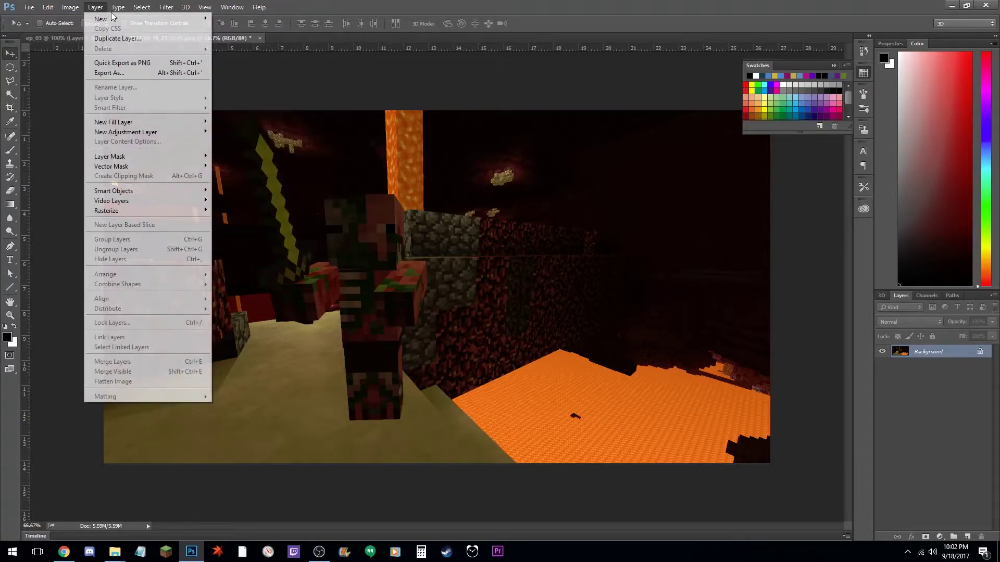
mouse_move(135, 10)
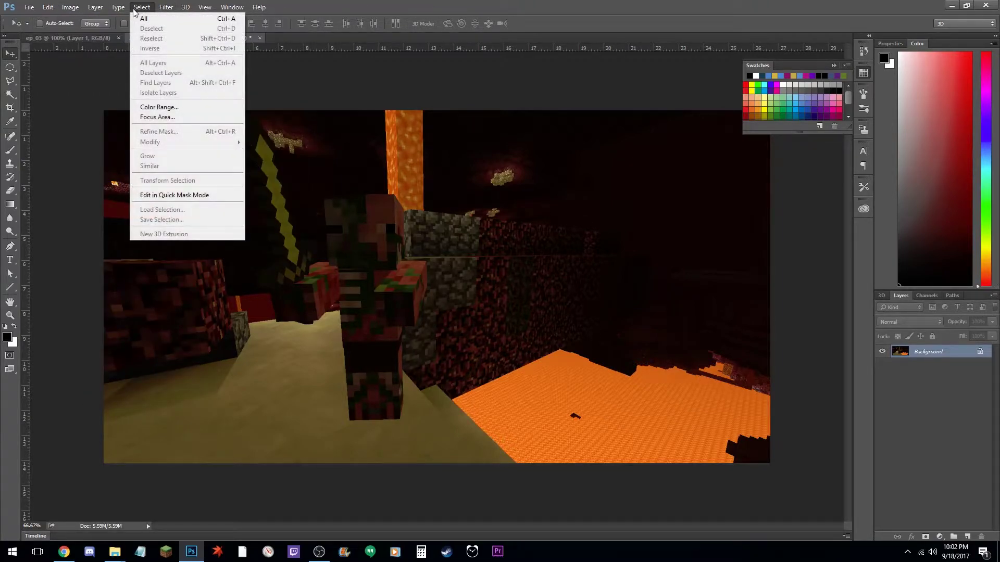
mouse_move(46, 10)
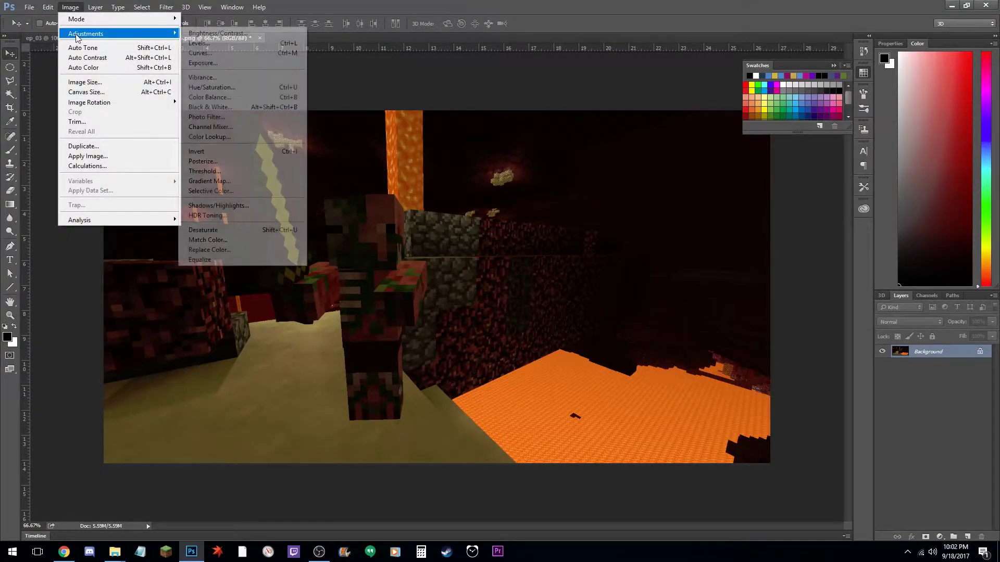
left_click(190, 44)
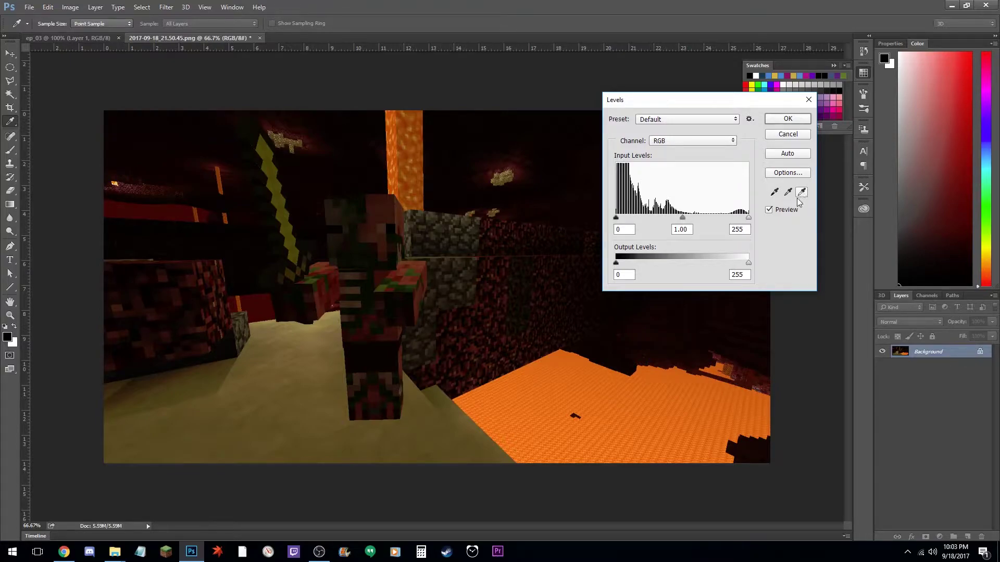
left_click_drag(748, 217, 660, 221)
left_click(616, 217)
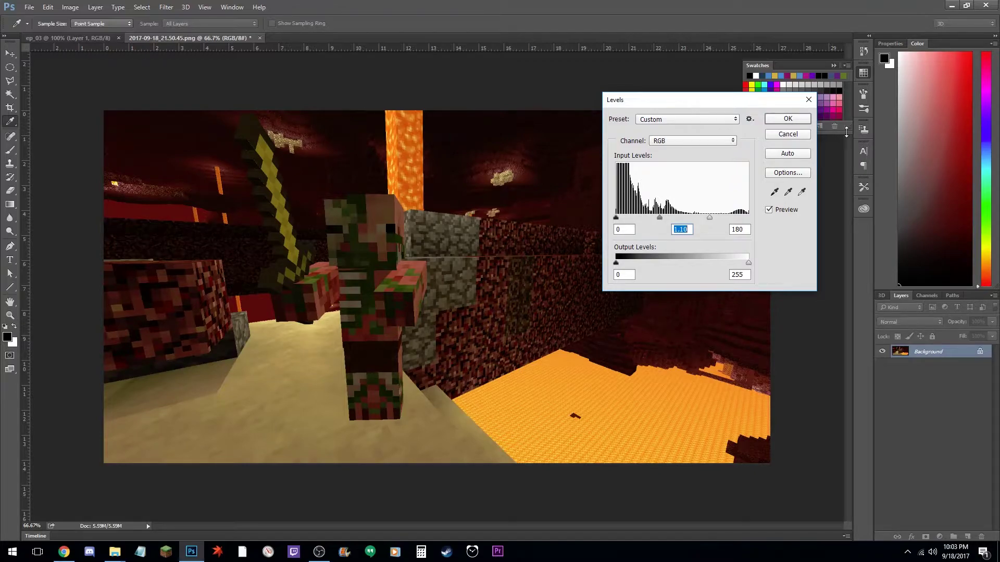
left_click(797, 122)
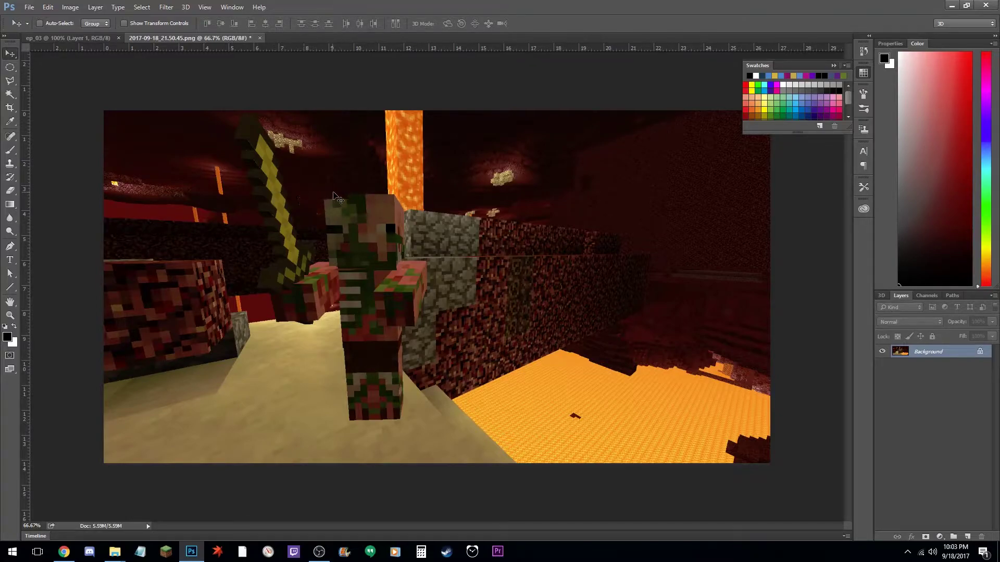
left_click(310, 165)
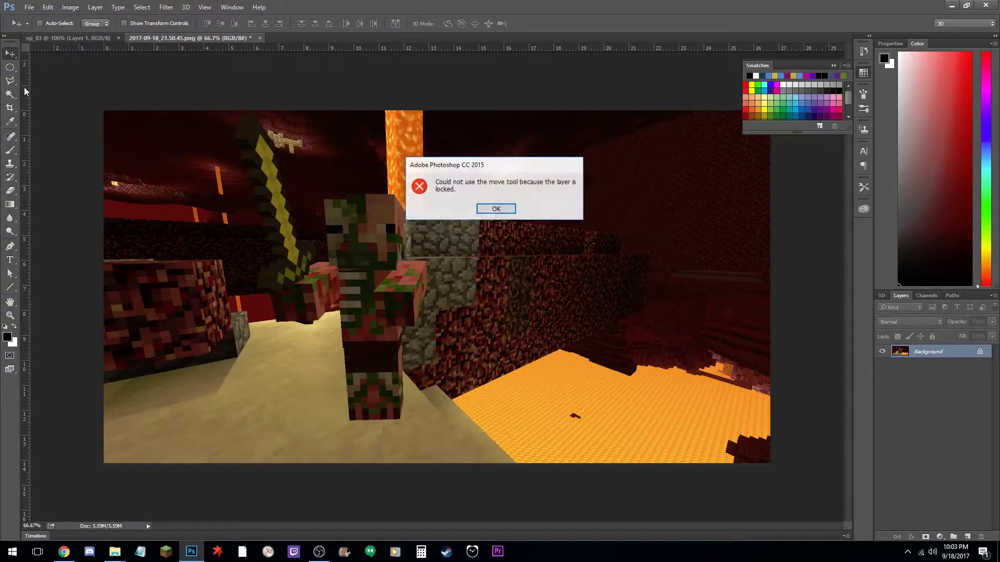
left_click(497, 208)
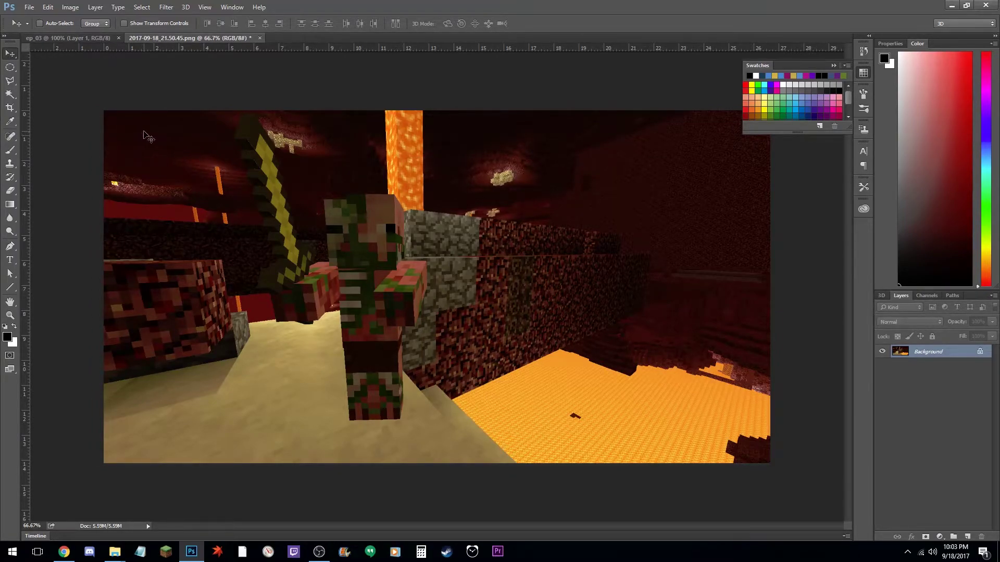
key("e")
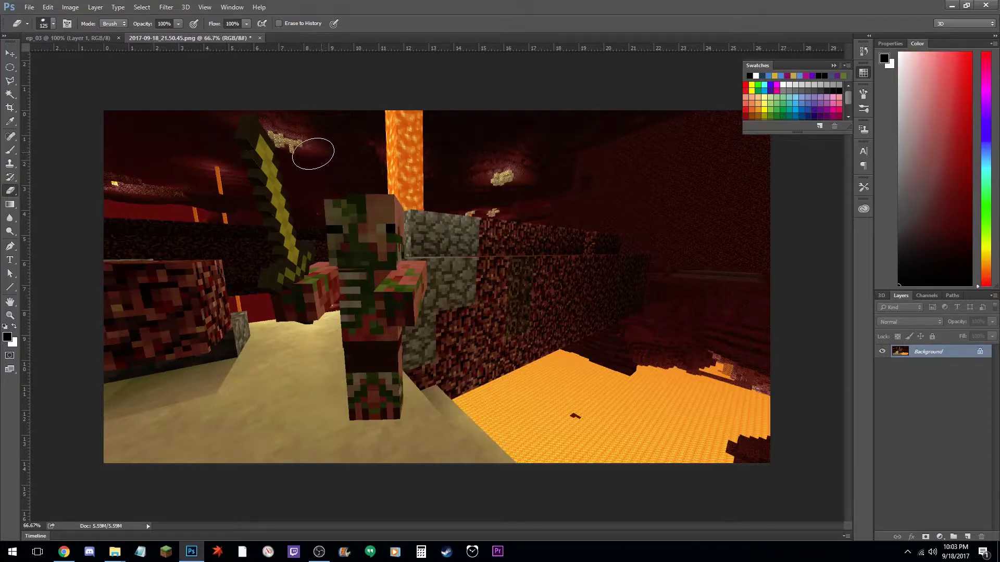
Copy the brightened screenshot into the ep_03 document as a new layer with the Move tool.
key("v")
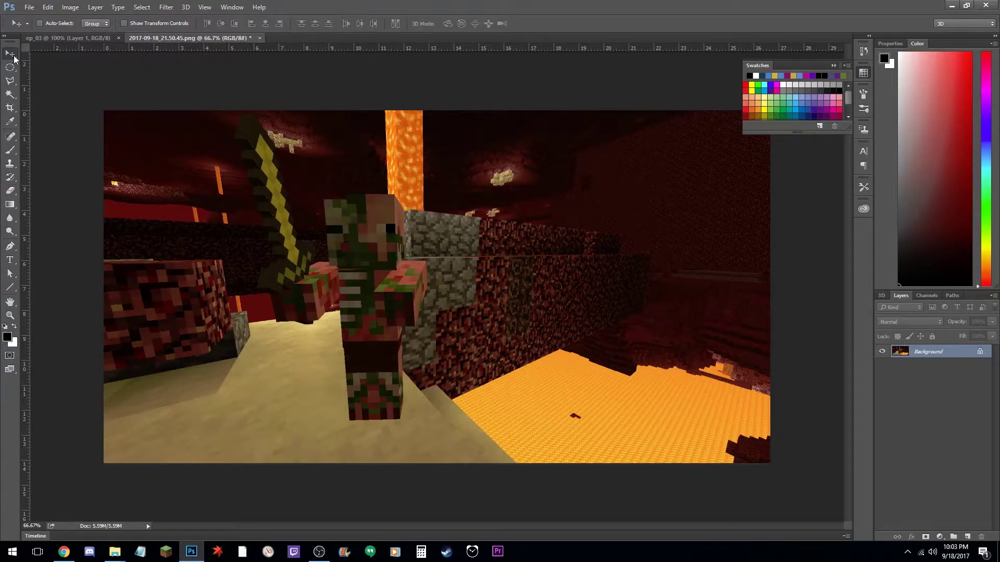
left_click_drag(328, 176, 274, 200)
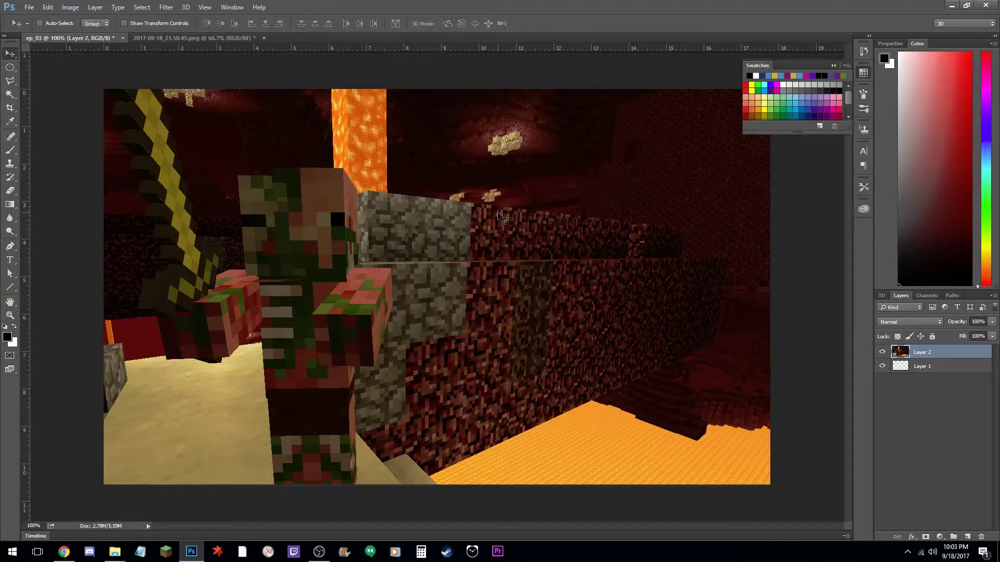
Free Transform the screenshot layer to about 82% and position it so it covers the whole canvas.
left_click(52, 7)
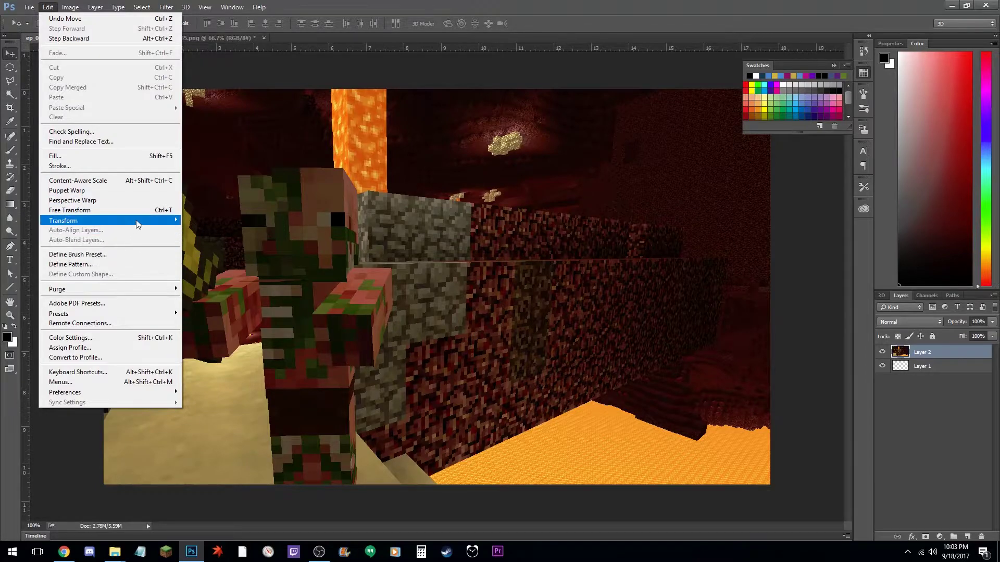
left_click(138, 210)
left_click_drag(308, 191, 494, 227)
left_click_drag(95, 78, 81, 127)
mouse_move(241, 147)
left_mouse_down()
mouse_move(220, 150)
mouse_move(244, 151)
left_mouse_up()
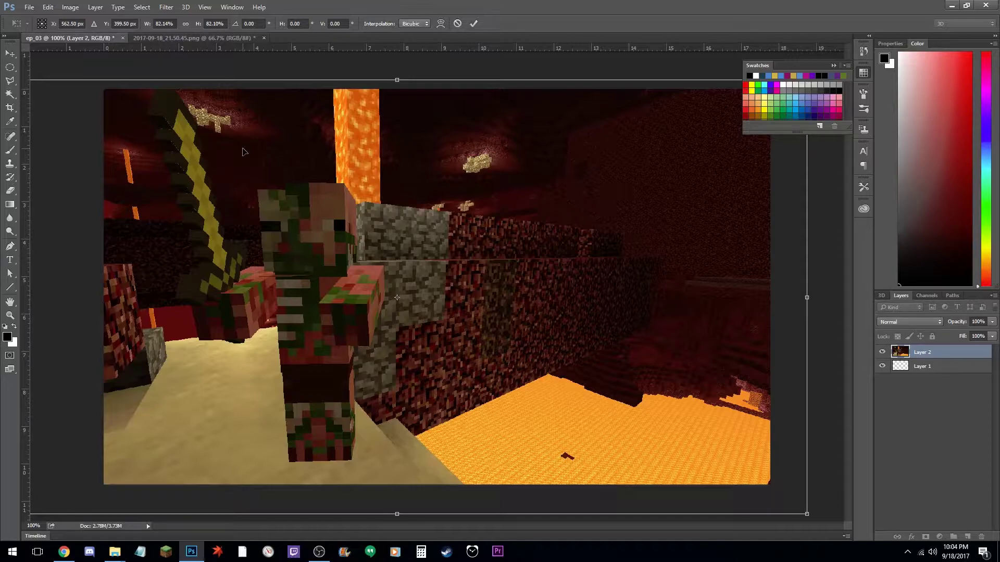
key("Return")
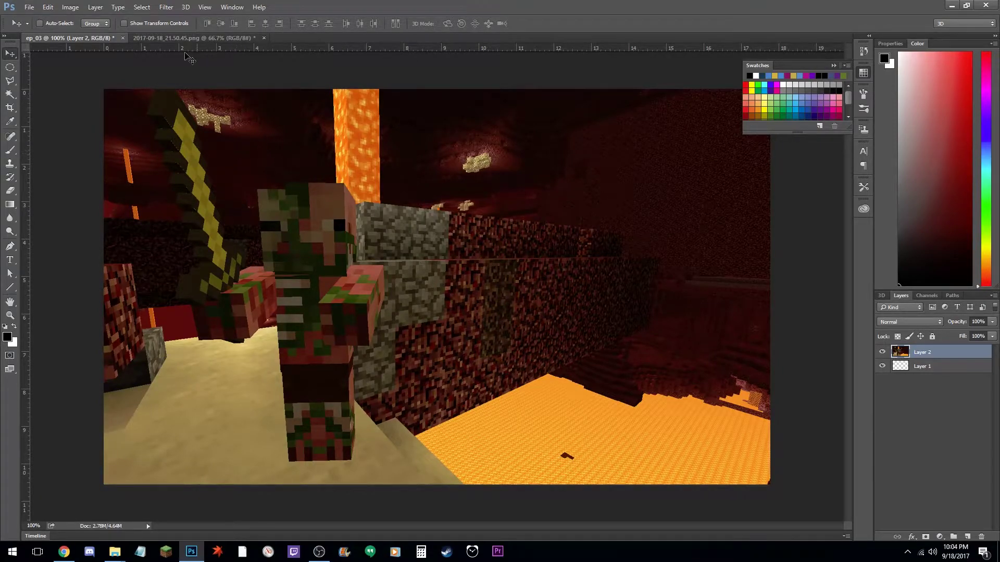
Close the original screenshot document without saving its changes.
left_click(218, 39)
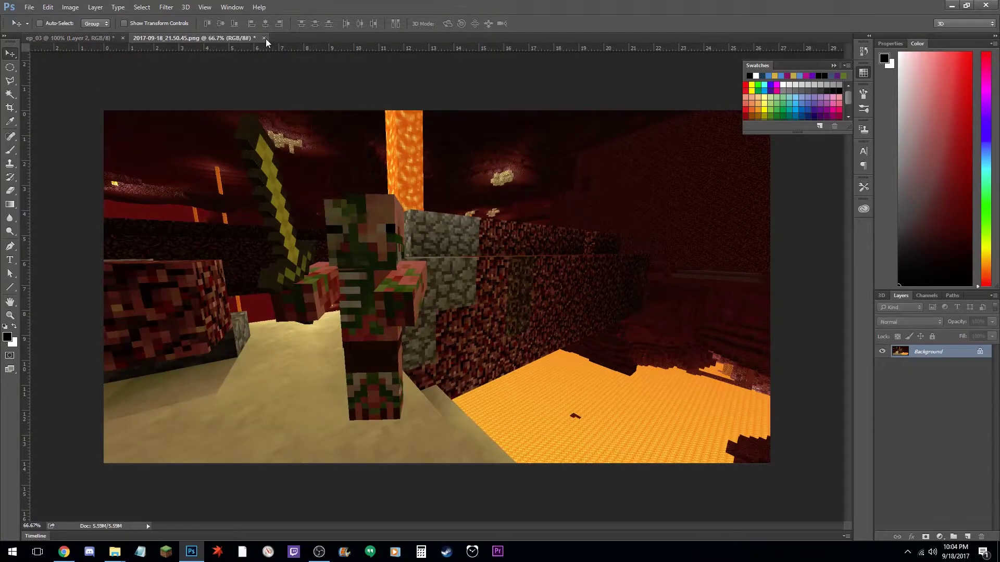
left_click(264, 38)
left_click(501, 209)
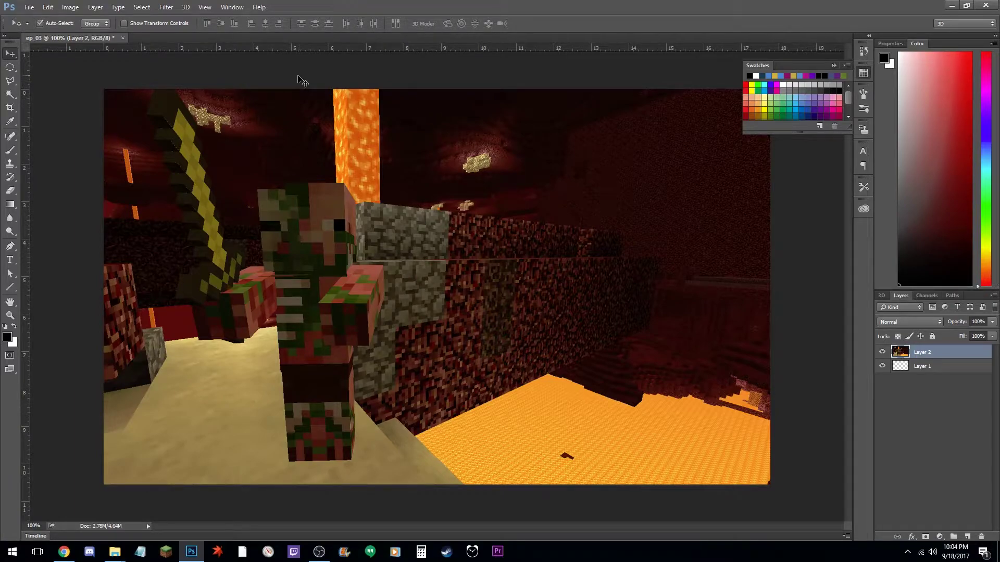
Save the document as ep_03.psd in the RippleEffect folder in Photoshop format with Maximize Compatibility on.
key("ctrl+s")
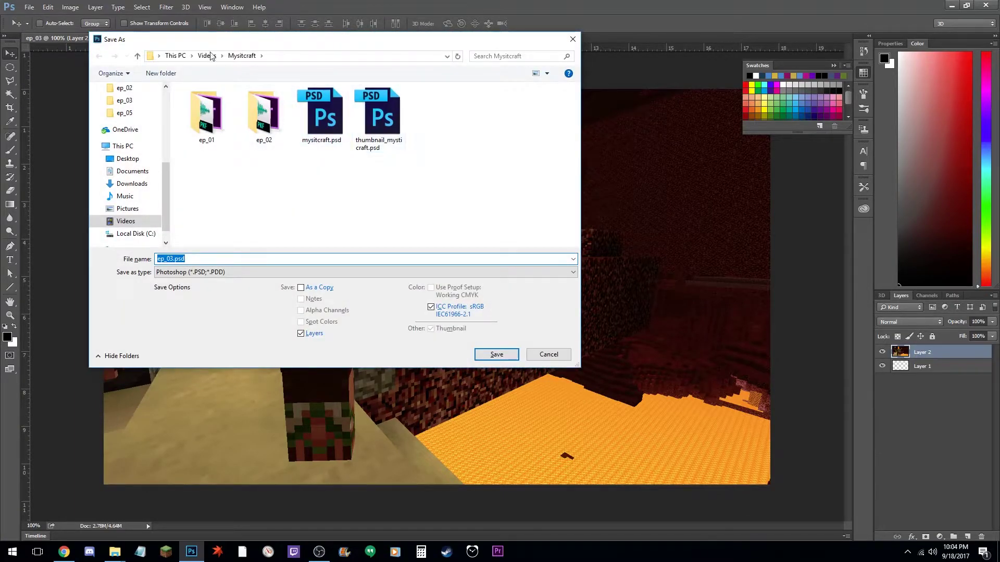
scroll(149, 99, "up", 5)
left_click(133, 113)
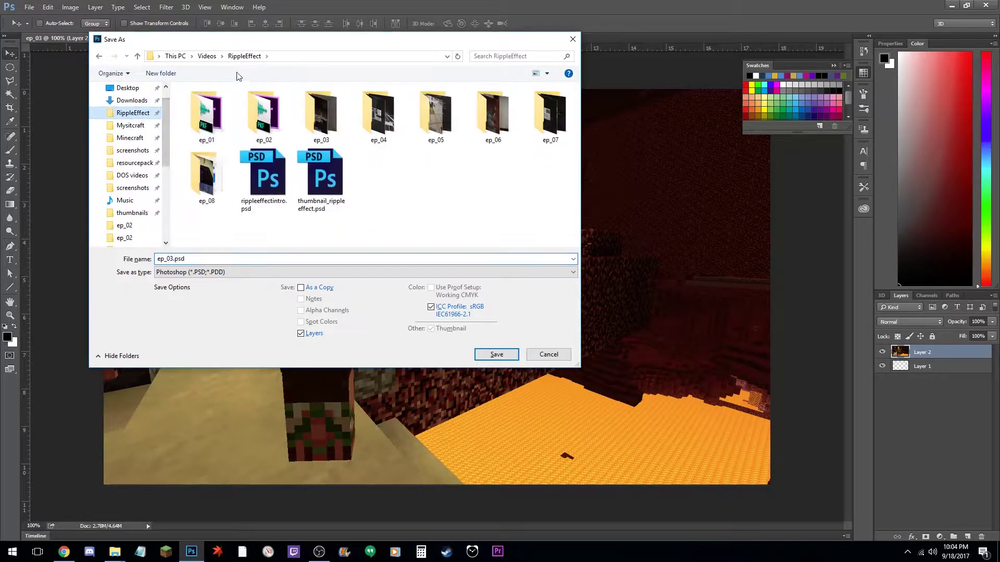
left_click(193, 273)
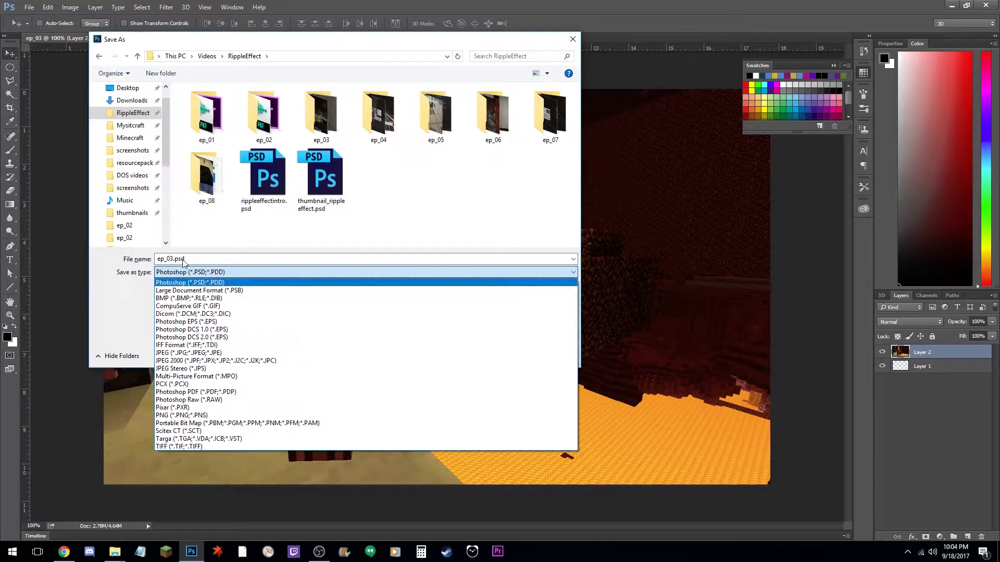
key("Escape")
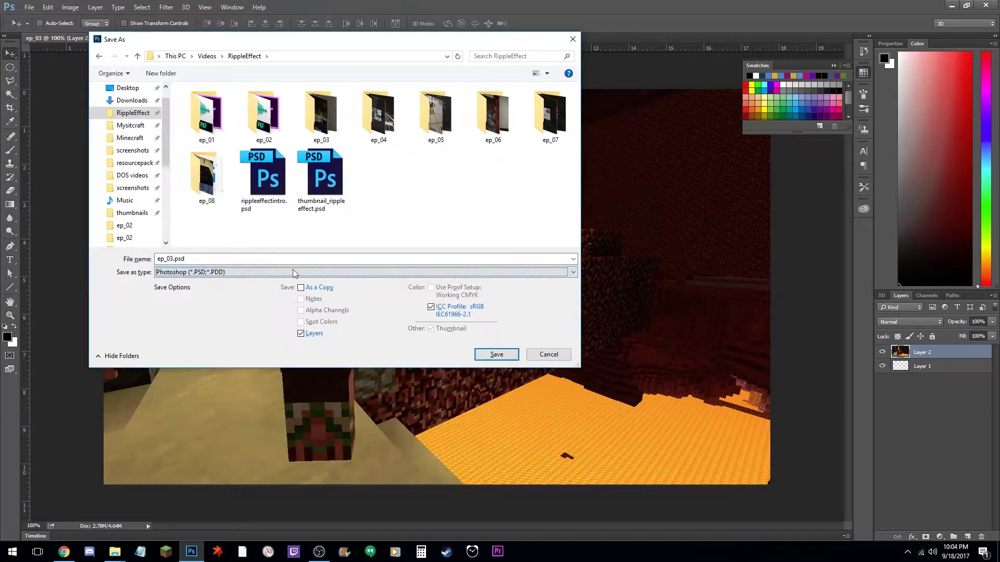
key("Return")
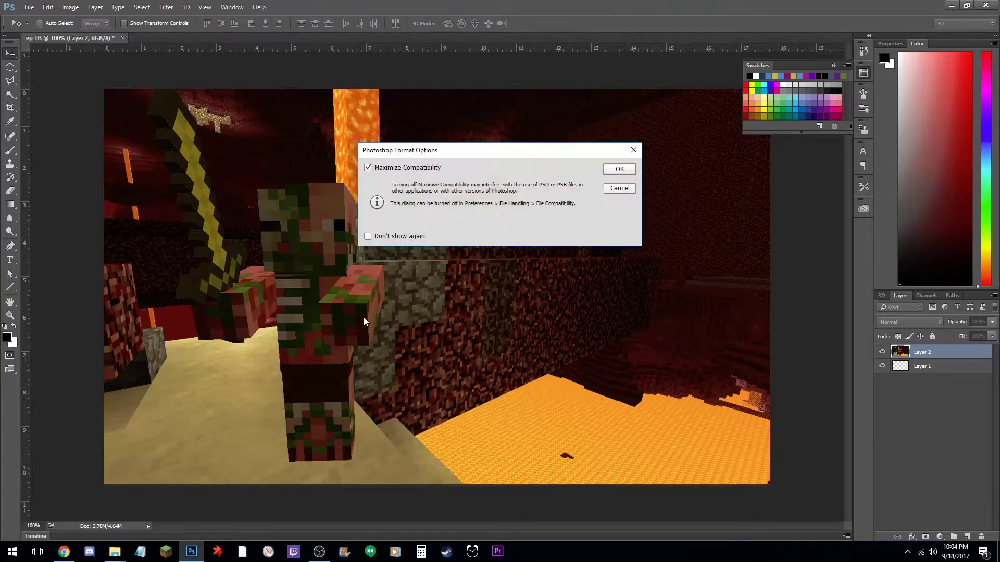
left_click(617, 174)
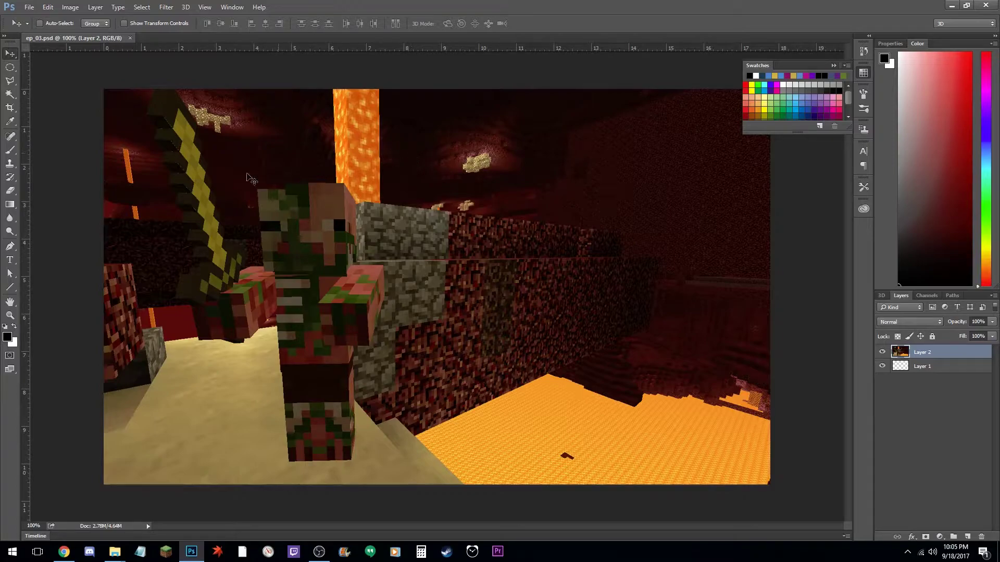
key("t")
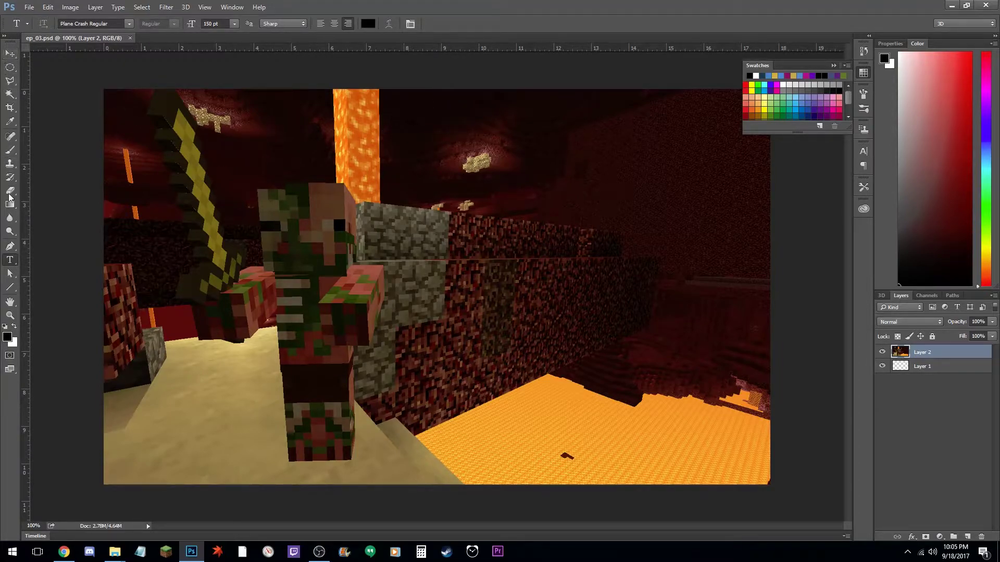
key("m")
left_click_drag(87, 82, 301, 263)
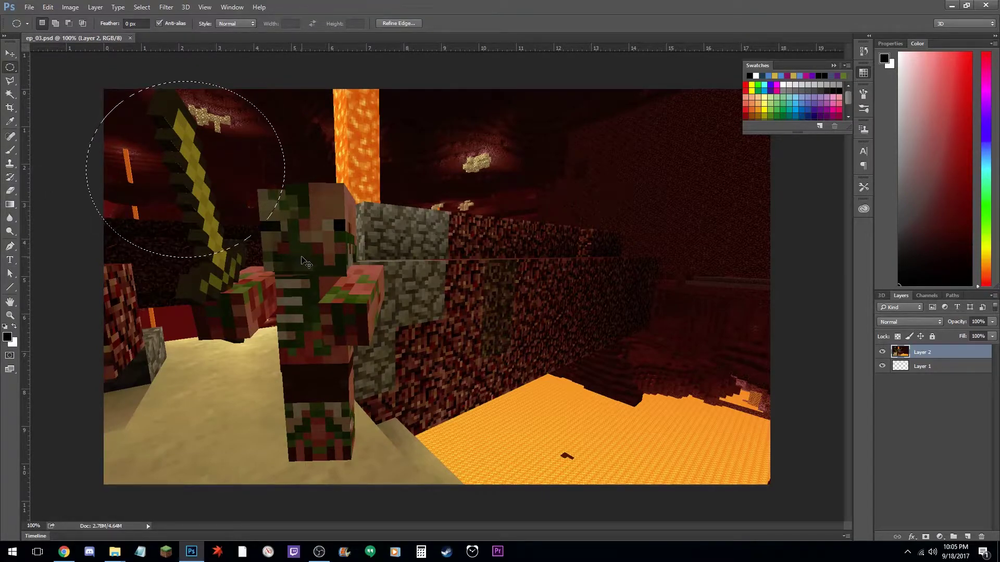
key("ctrl+m")
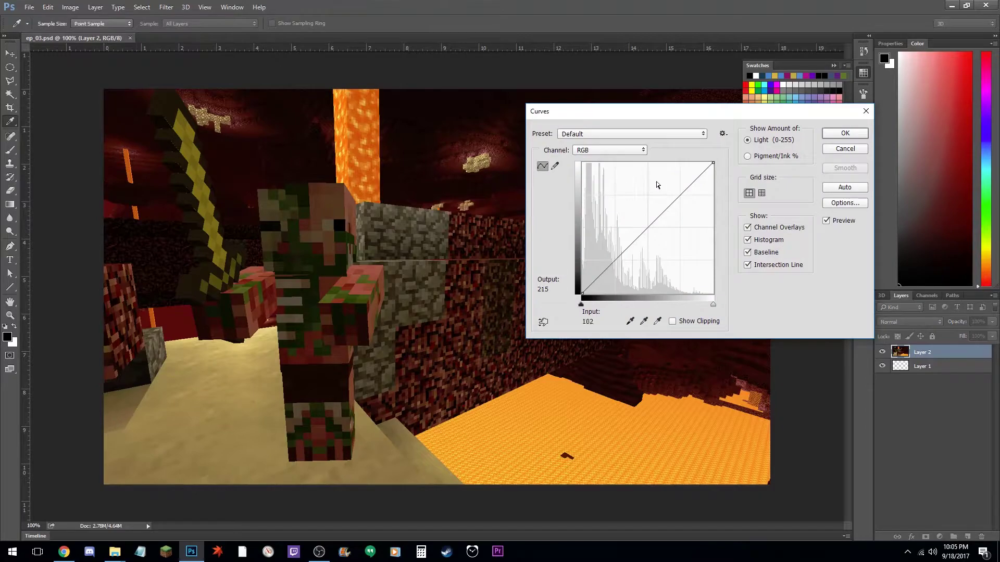
key("Escape")
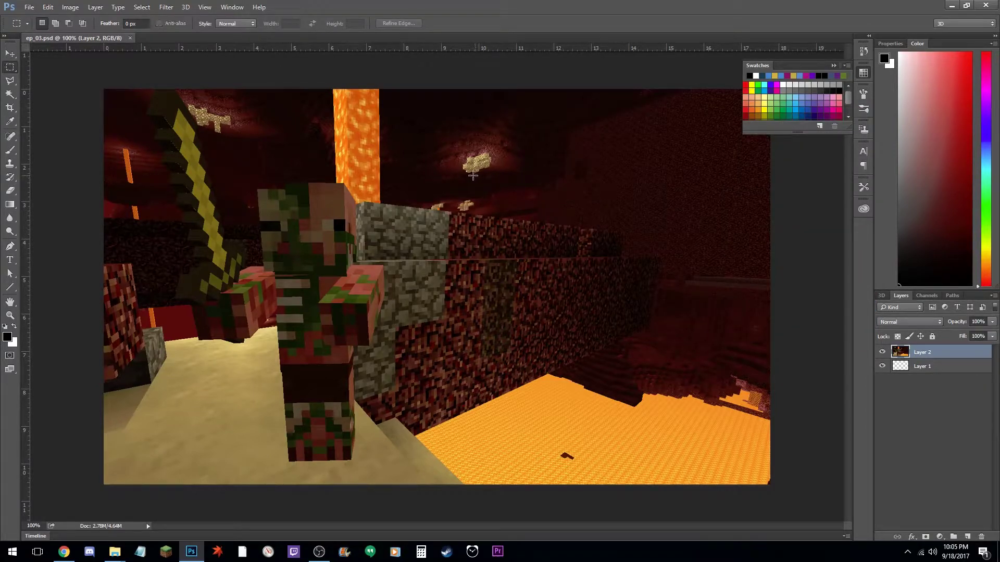
Try rectangular marquee selections over the zombie's half of the canvas and the wall area beside it, then deselect.
right_click(13, 72)
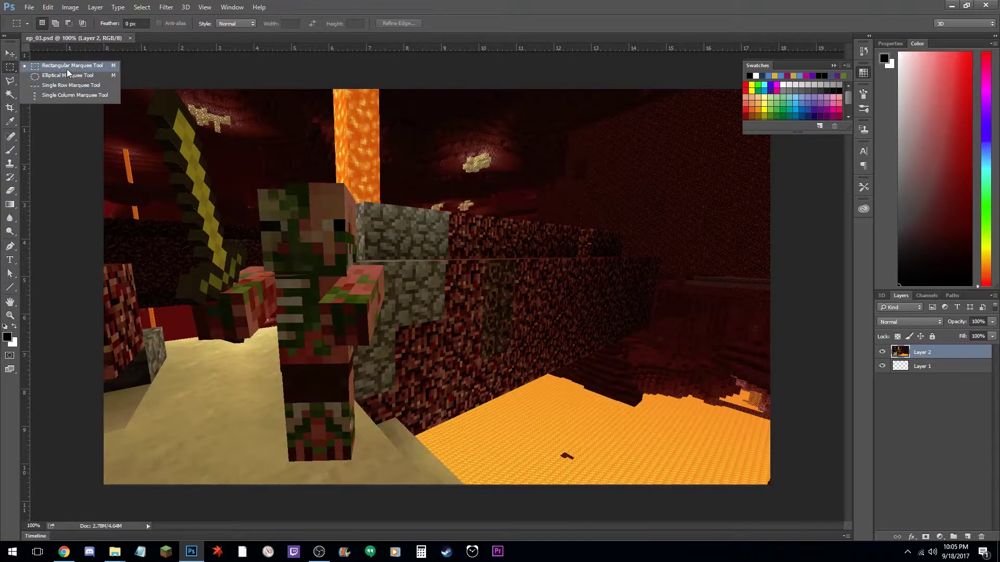
left_click(67, 69)
left_click_drag(88, 80, 443, 515)
left_click_drag(270, 381, 579, 373)
key("ctrl+d")
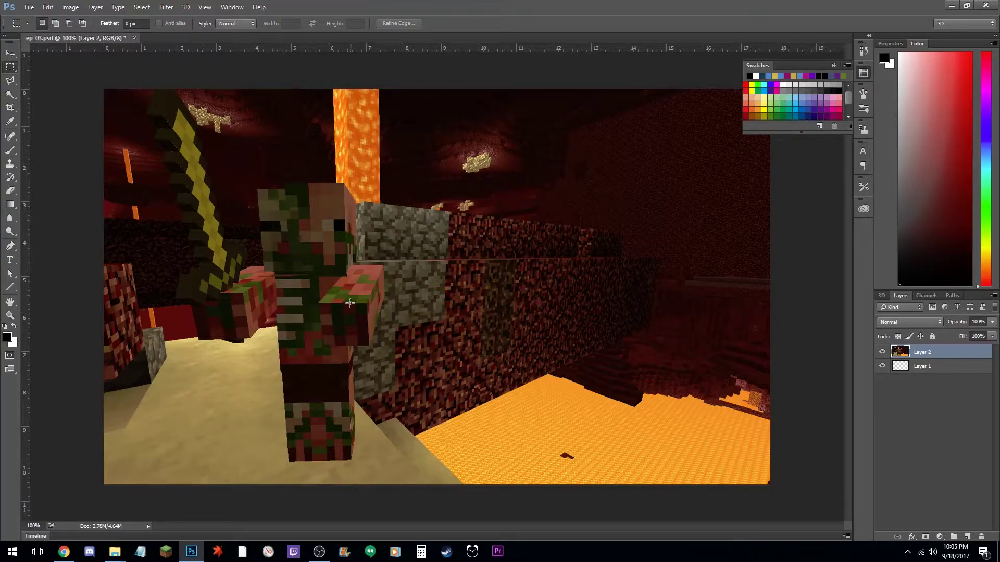
left_click_drag(428, 134, 772, 353)
left_click(541, 251)
Add the two-line title "the Ripple Effect" in Plane Crash Regular at 150 pt and place it across the canvas's upper right.
key("t")
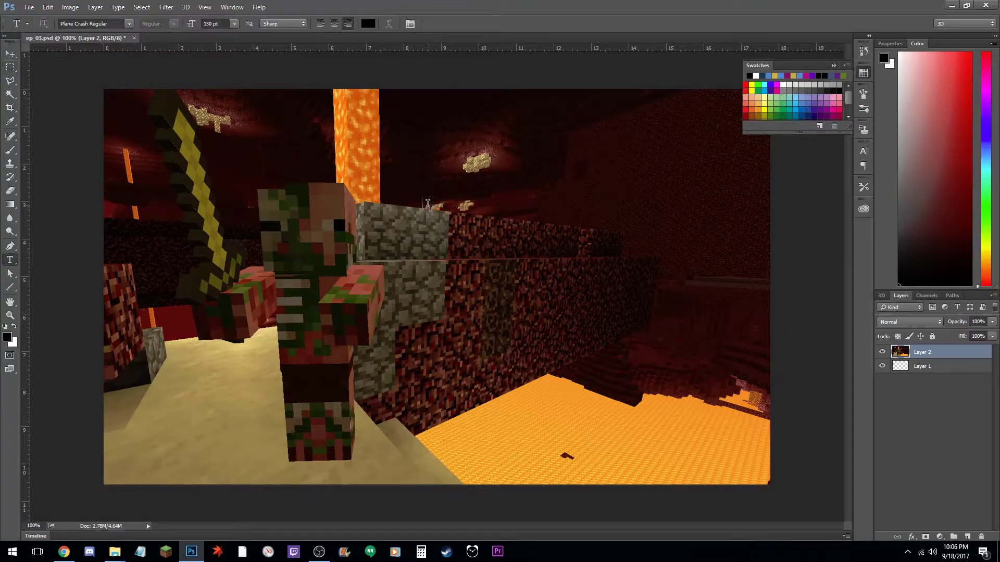
left_click(416, 216)
type("THE")
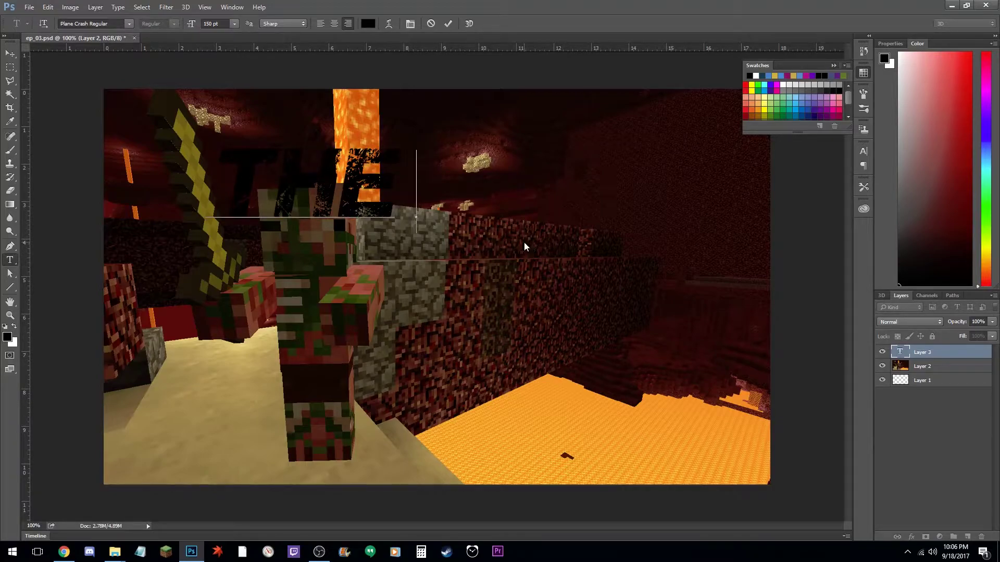
type(" NIPPLE")
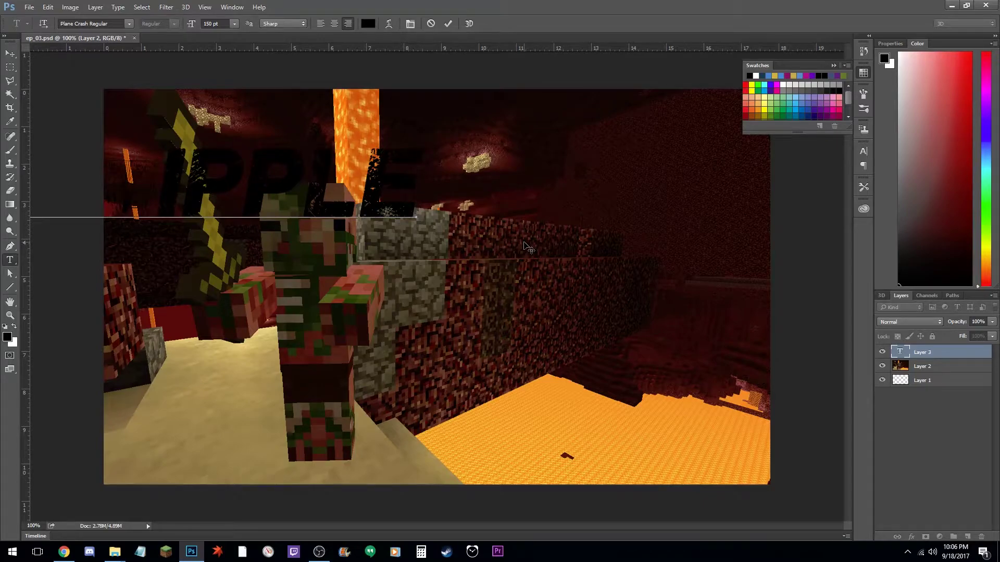
key("Return")
type("EFFECT")
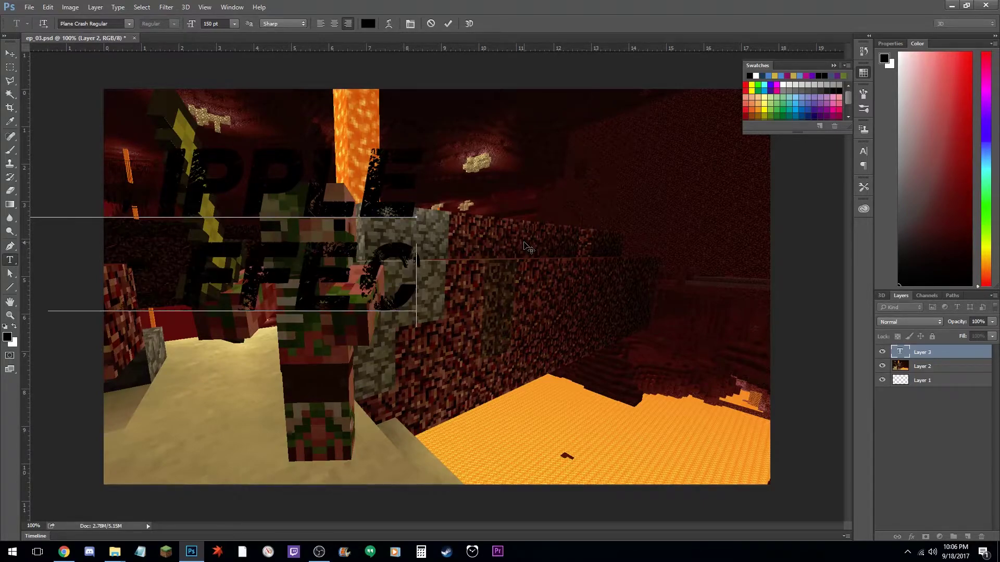
left_click_drag(206, 362, 447, 349)
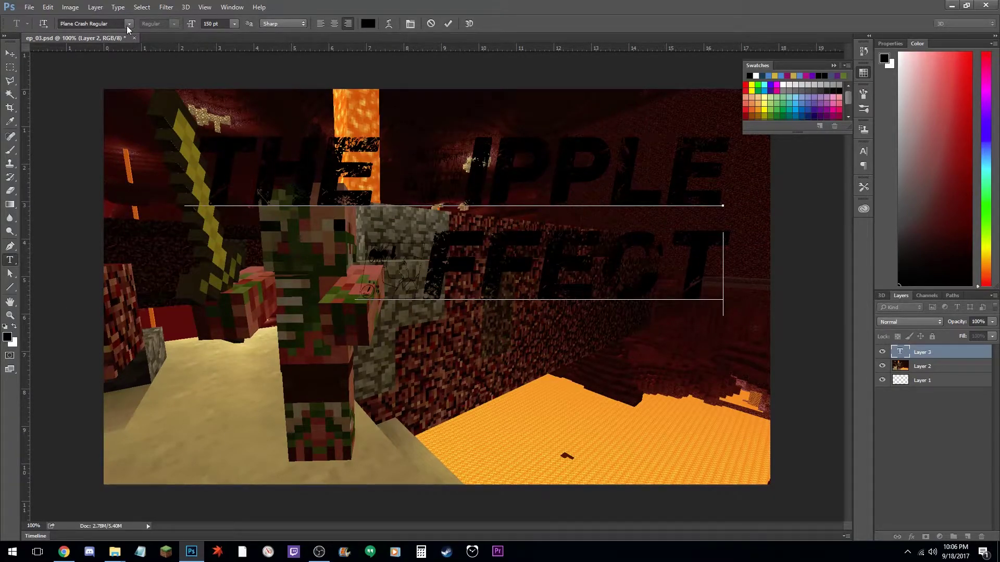
Try the Blackoak Std Regular font for the title and commit the text layer.
left_click(128, 24)
left_click_drag(241, 197, 245, 61)
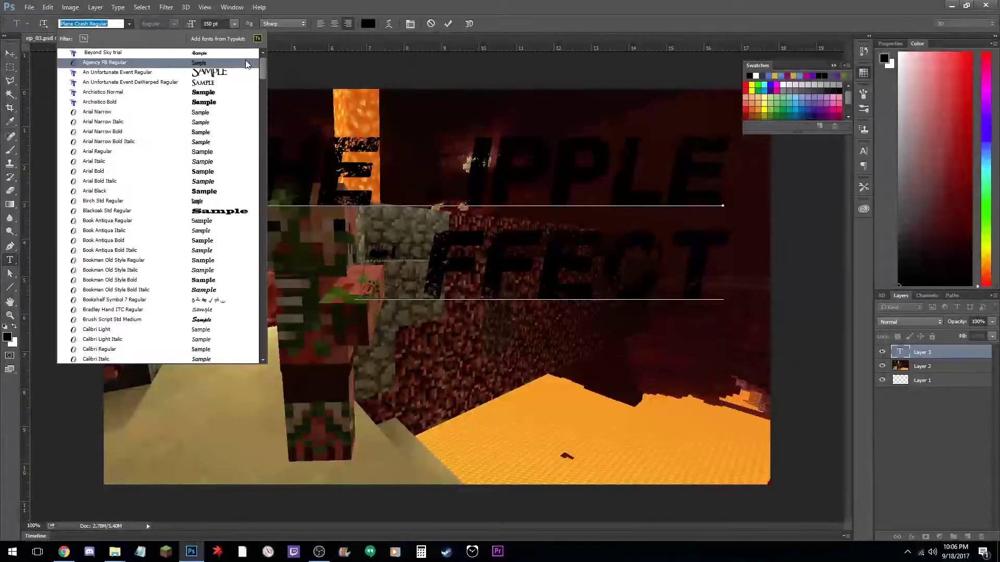
left_click(198, 213)
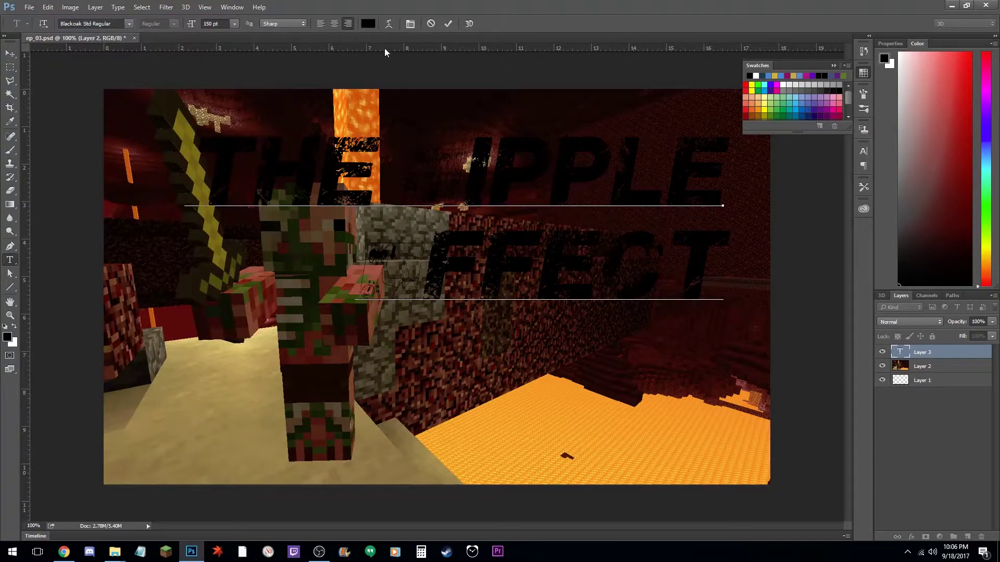
key("ctrl+Return")
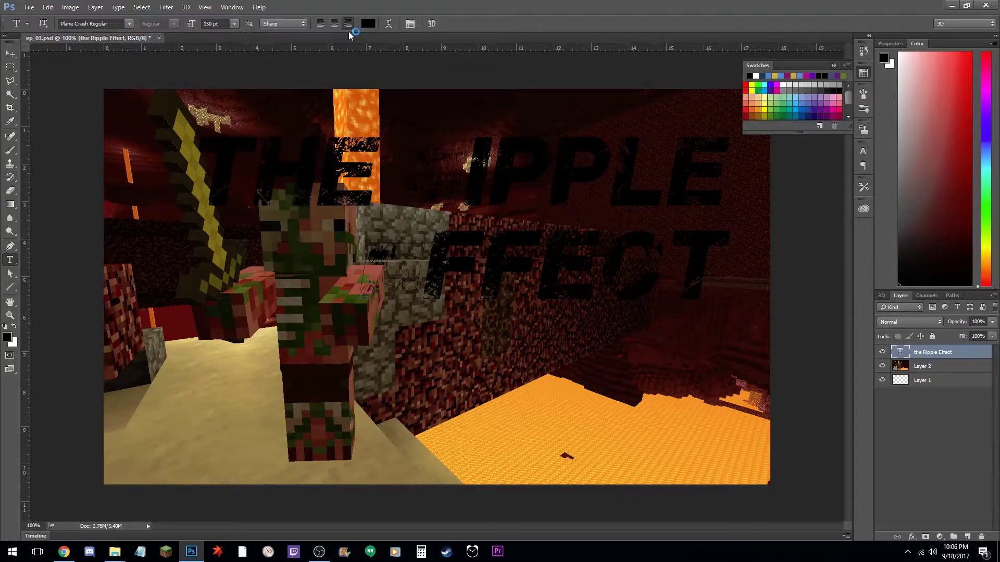
Set the title's text color to white (ffffff) and change its font to New Romantics Regular.
left_click(368, 24)
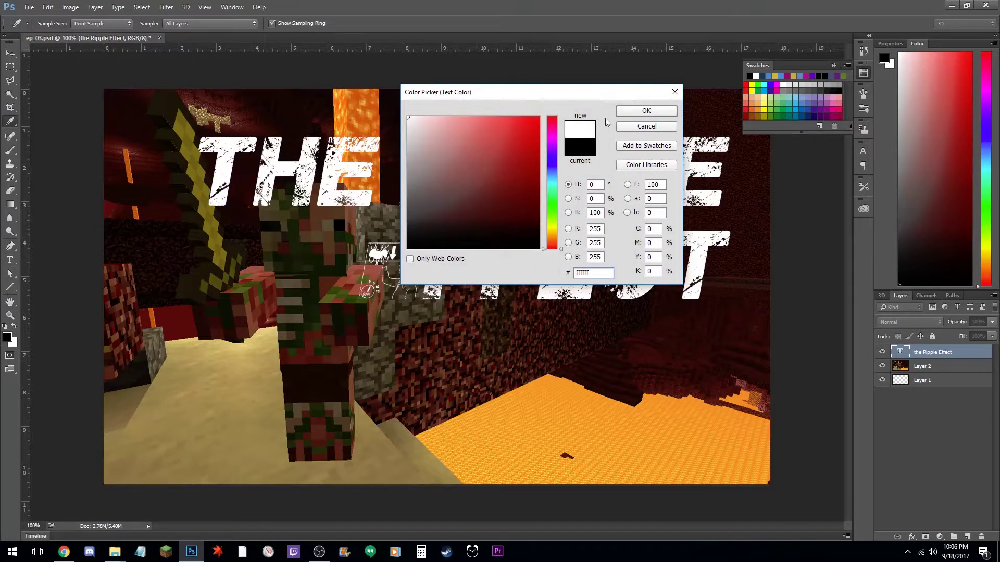
left_click(622, 111)
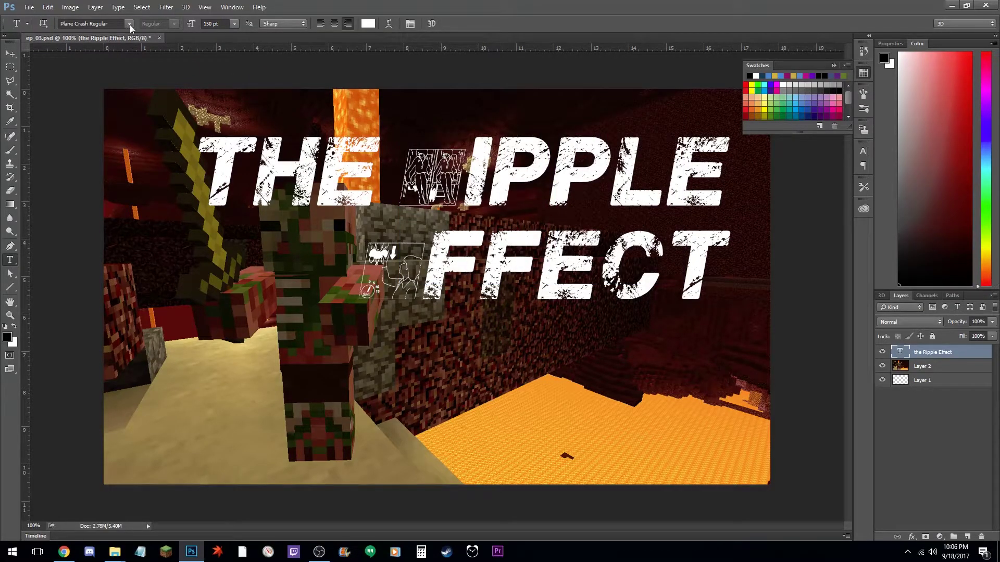
left_click(231, 8)
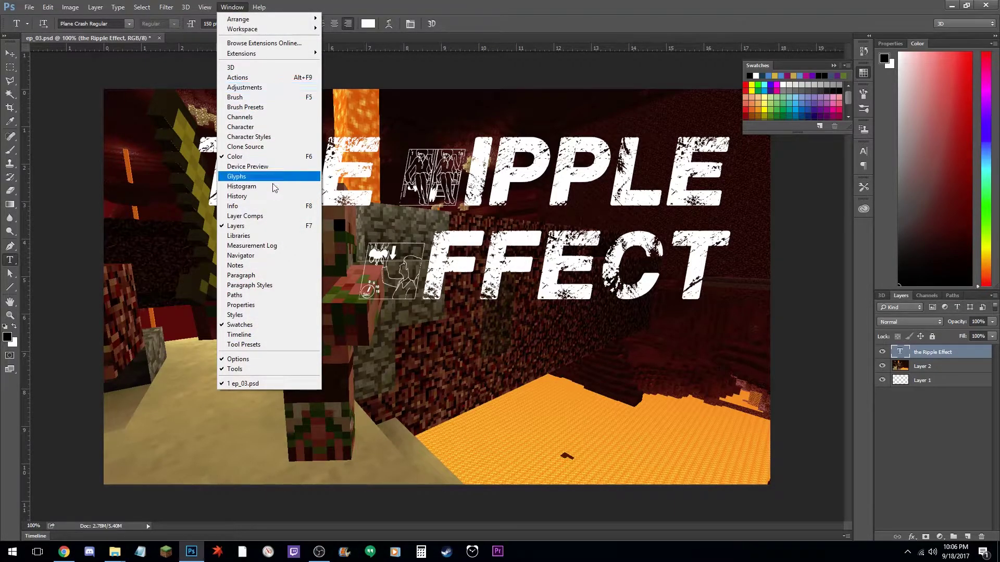
left_click(258, 132)
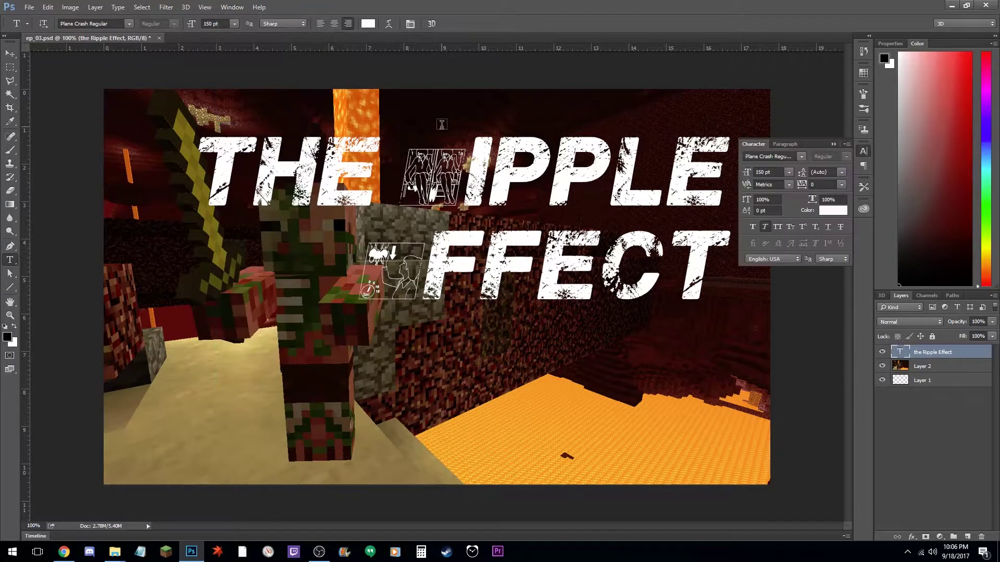
left_click(793, 157)
key("Down")
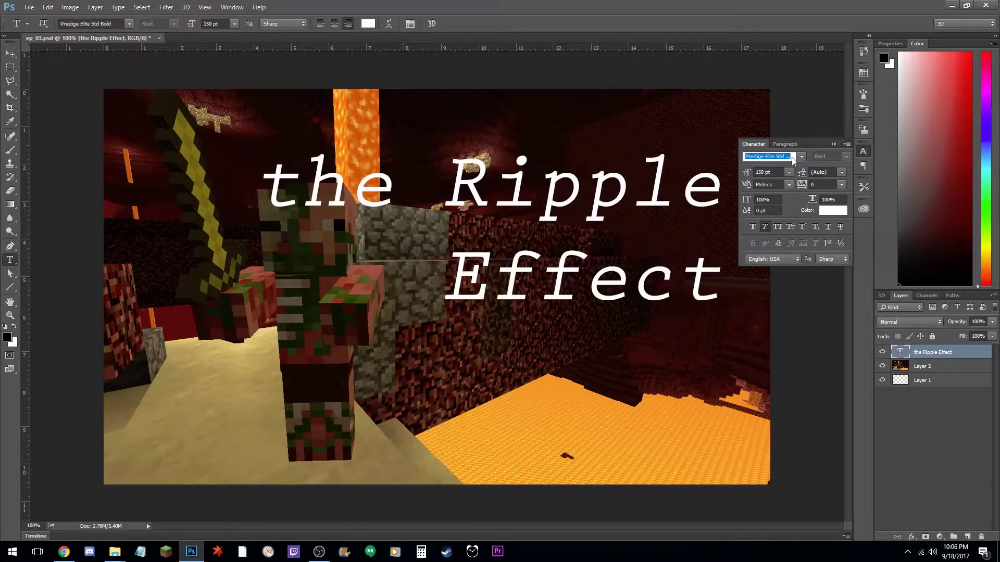
key("Down")
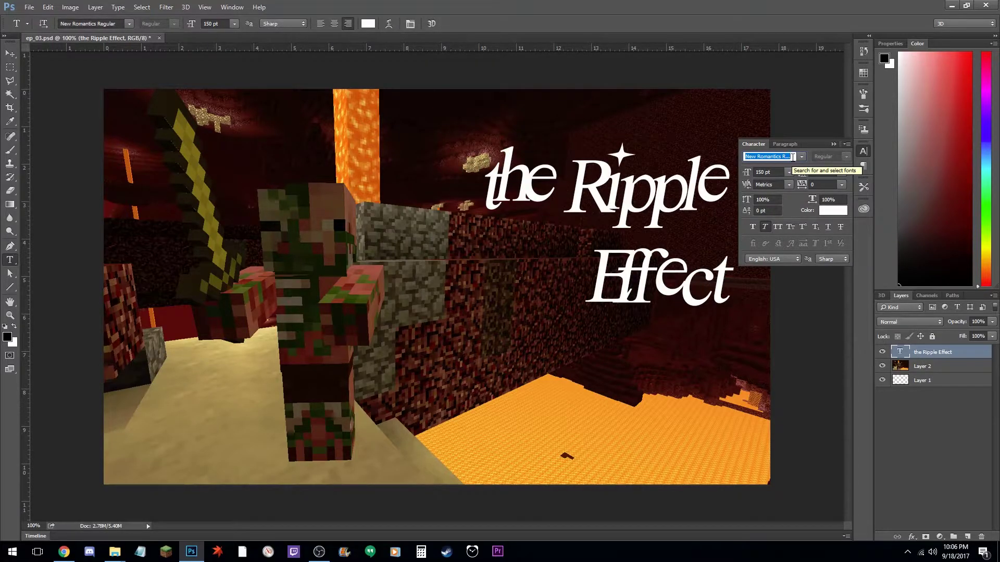
key("Return")
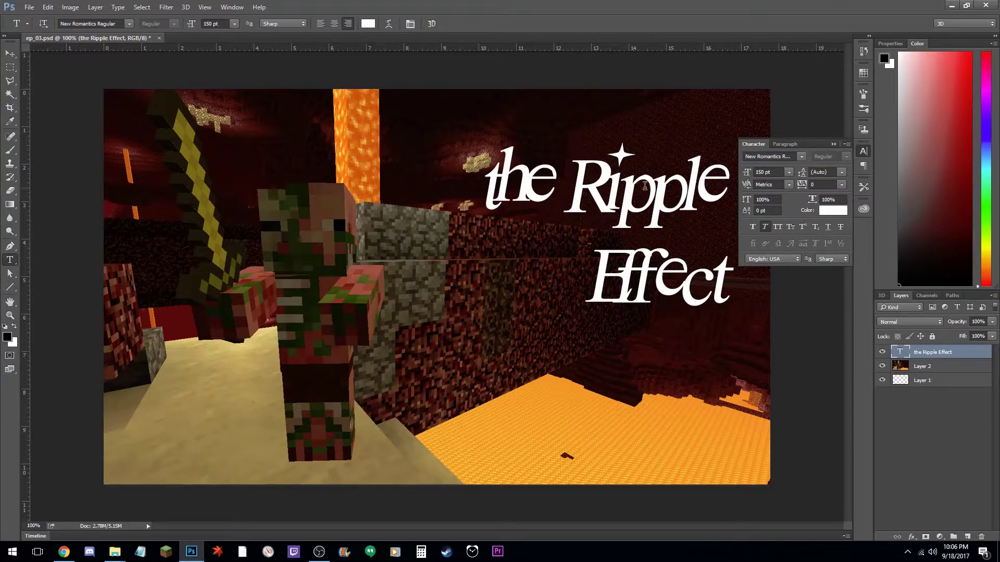
Move the title up and inward, away from the canvas's right edge, to just beside the lava fall.
key("v")
left_click_drag(635, 224, 520, 182)
Try a line break after the R of "Ripple" in the title, then remove it and commit the text.
key("t")
left_click(530, 181)
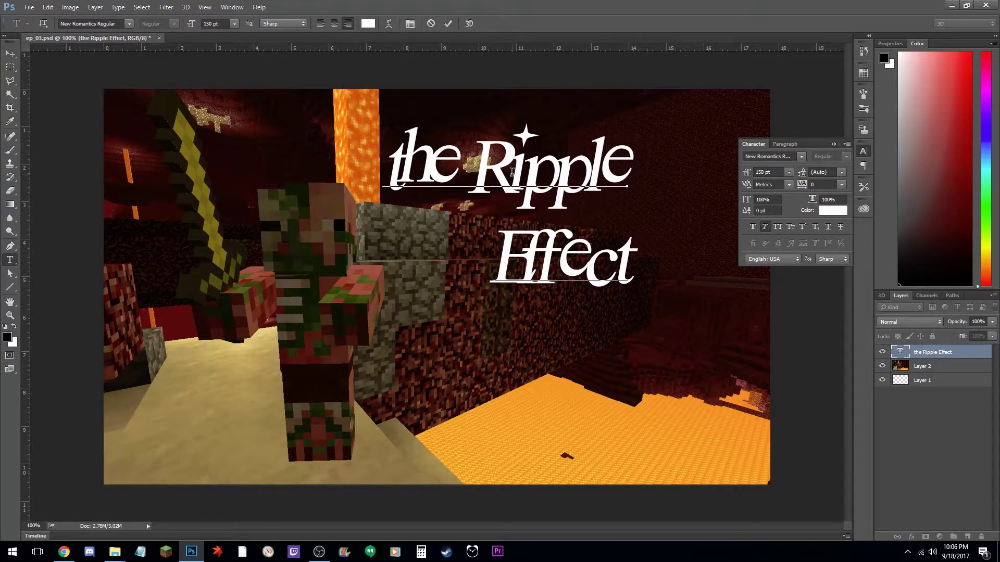
key("Return")
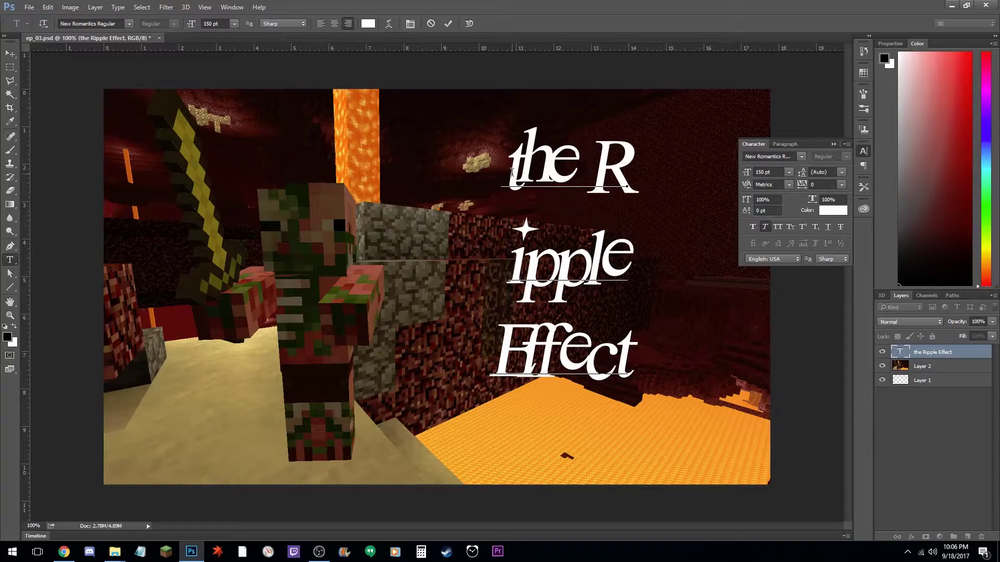
key("BackSpace")
key("ctrl+Return")
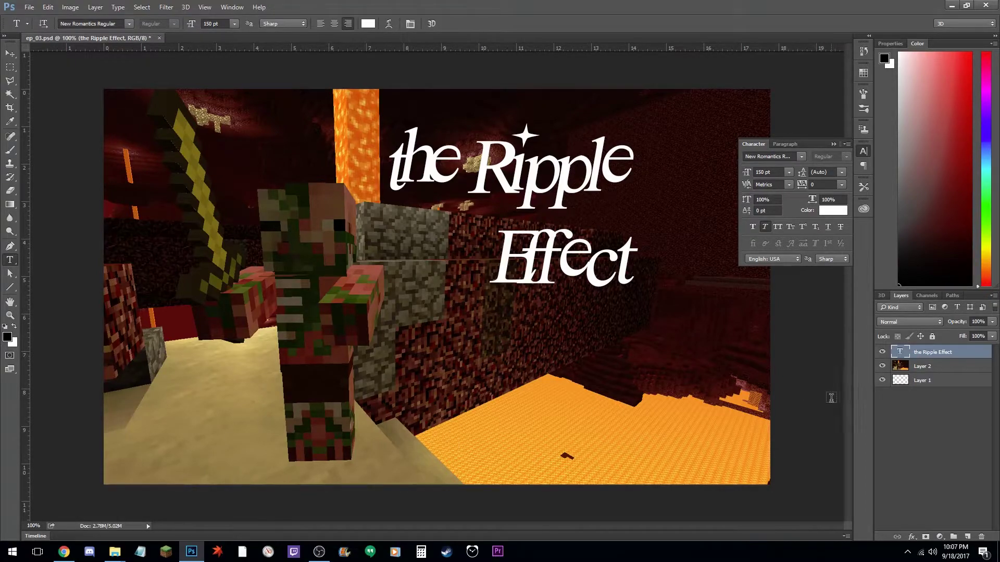
Bring up thumbnail_rippleeffect.psd and hide Layer 42 and Layer 41 to reveal the older thumbnail artwork beneath them.
key("alt+Tab")
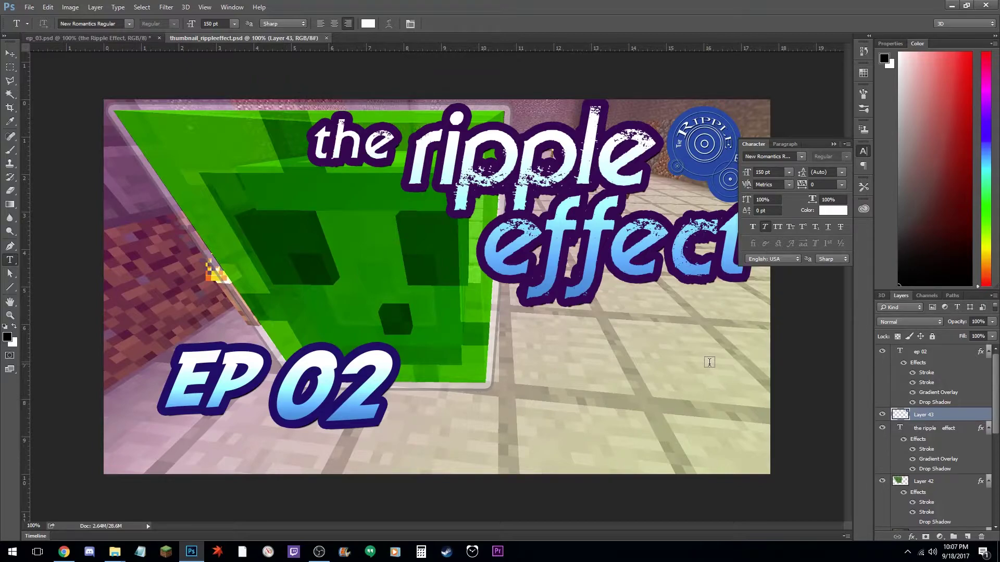
scroll(898, 414, "down", 5)
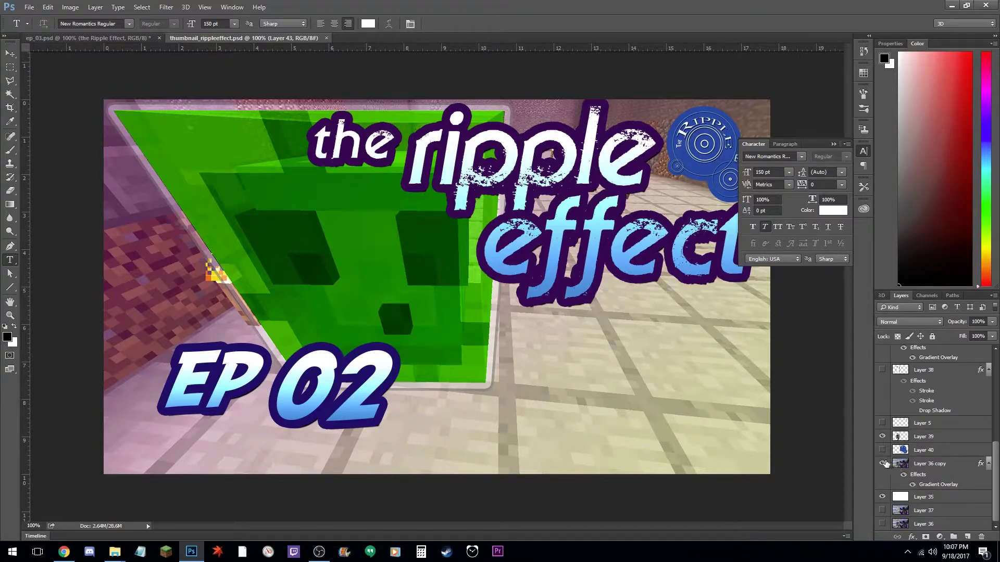
scroll(907, 461, "up", 5)
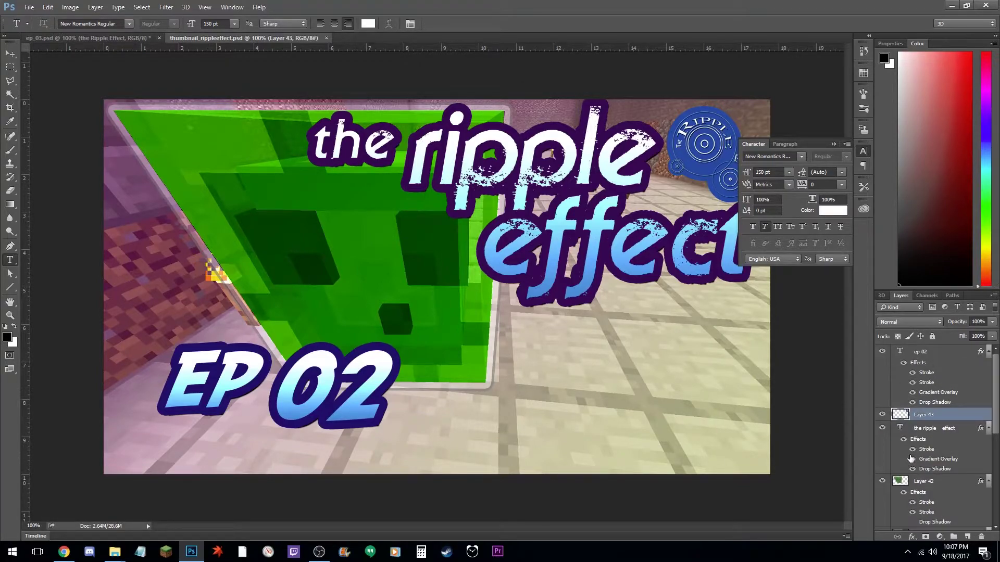
scroll(882, 438, "down", 3)
left_click(881, 421)
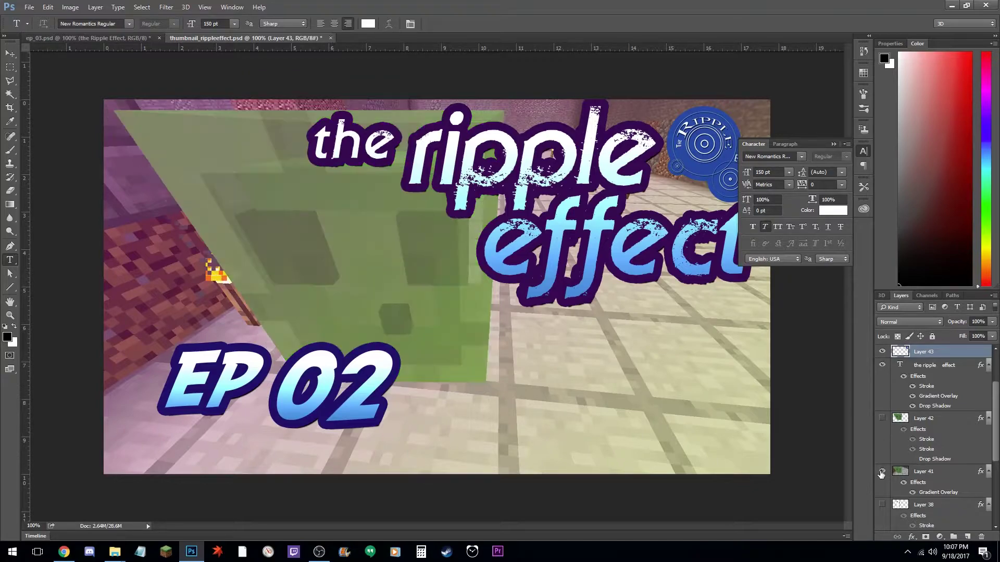
left_click(881, 471)
scroll(884, 466, "down", 5)
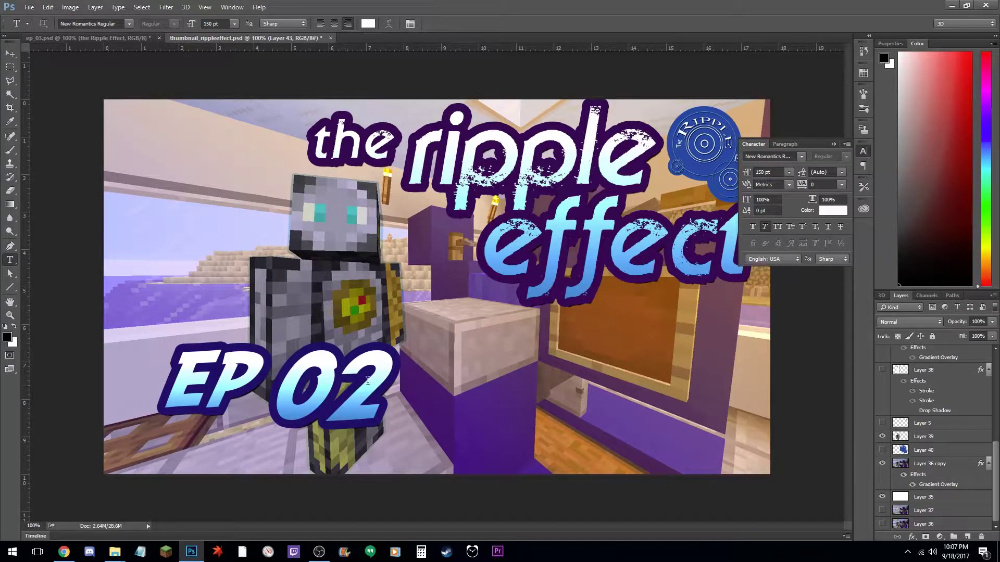
Try changing the episode number in the reference thumbnail's EP text to 01, then put it back to 02 and commit.
double_click(343, 378)
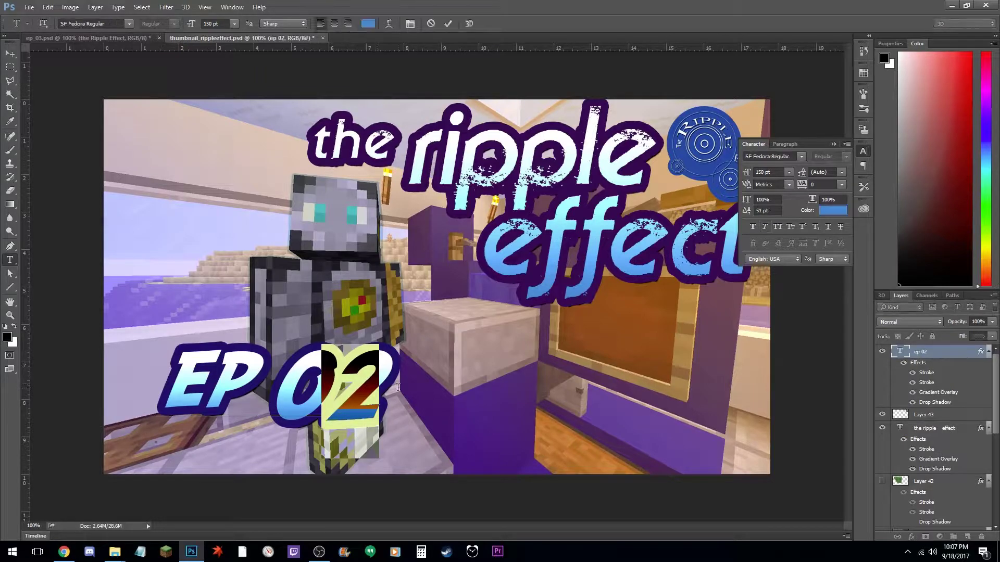
type("01")
key("BackSpace")
type("2")
key("ctrl+Return")
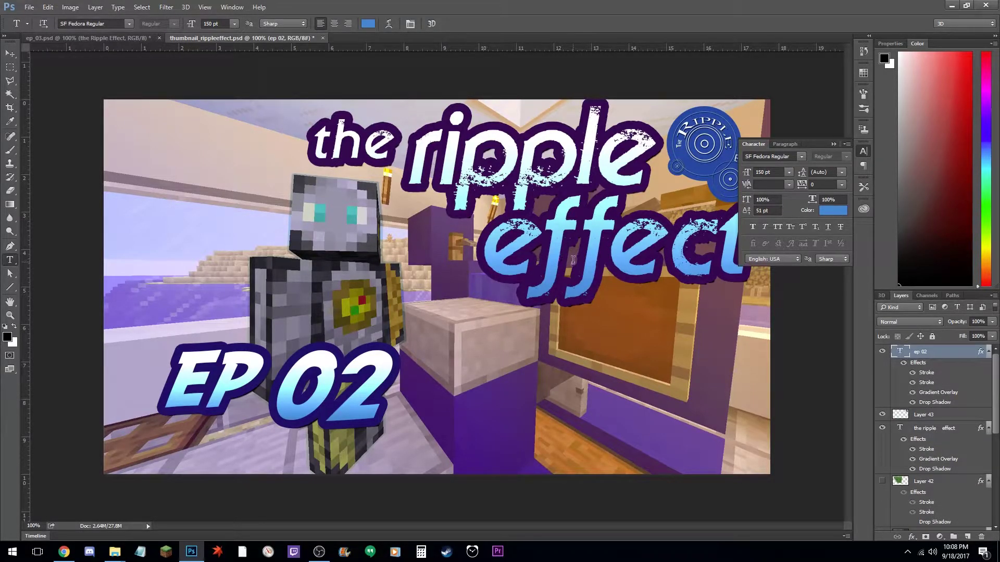
Copy the styled "the ripple effect" title layer from thumbnail_rippleeffect.psd into ep_03.psd.
key("v")
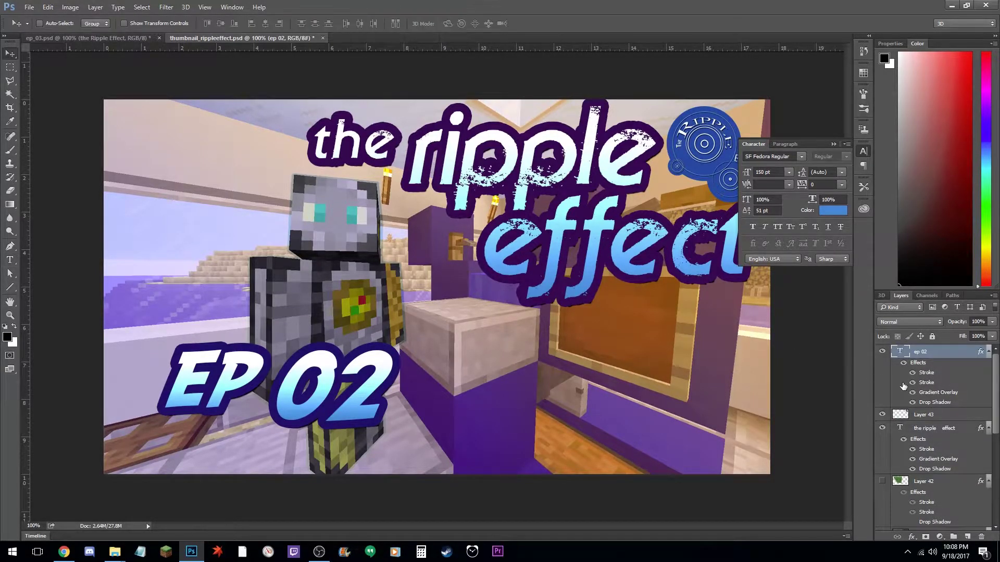
left_click(932, 431)
left_click_drag(518, 218, 559, 248)
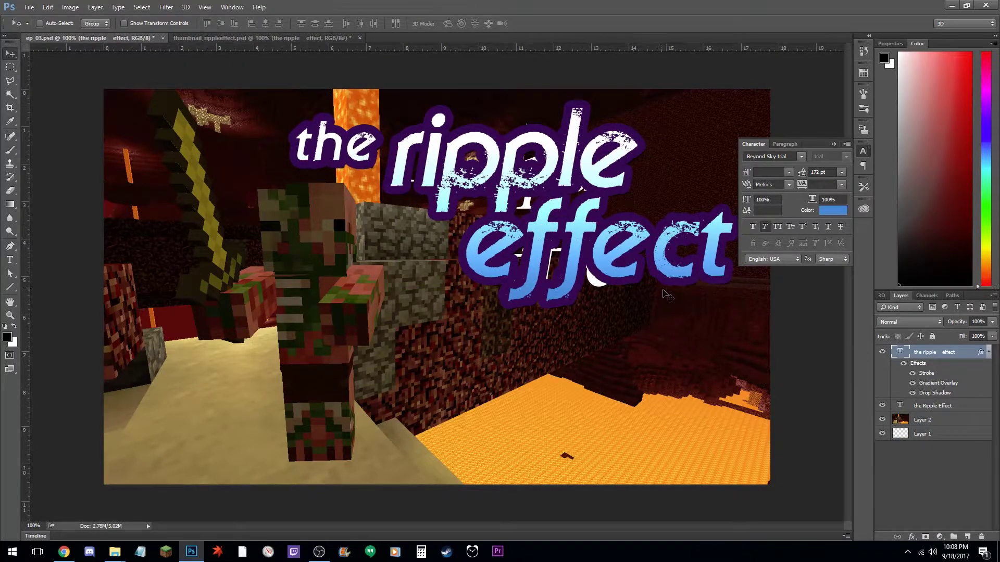
Delete the old plain title layer and shift the styled title slightly left and upward over the Nether scene.
left_click_drag(933, 404, 982, 537)
left_click_drag(599, 266, 577, 261)
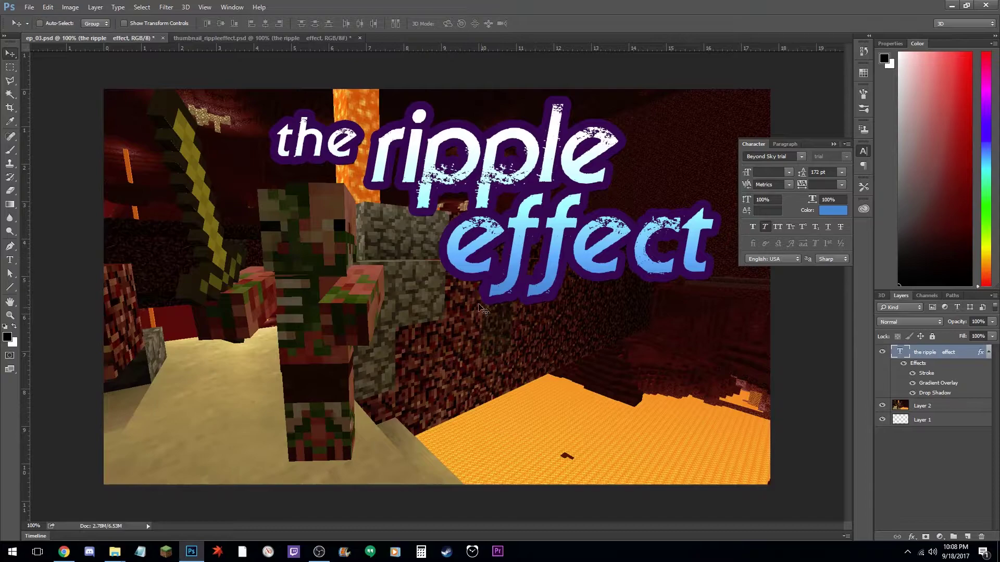
Return to thumbnail_rippleeffect.psd, show Layer 42 and Layer 41 again, and select the logo's Layer 43.
left_click(318, 38)
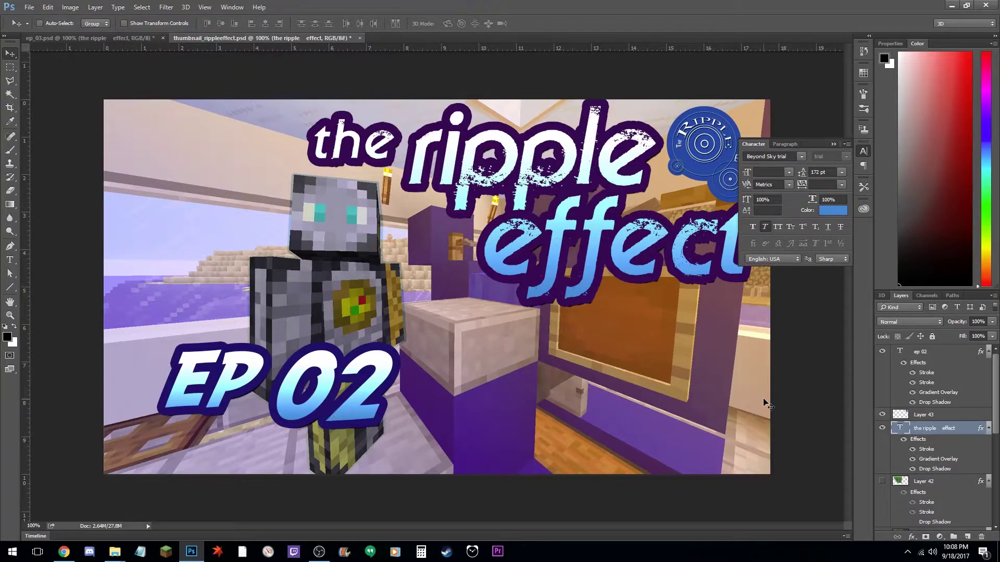
left_click(882, 481)
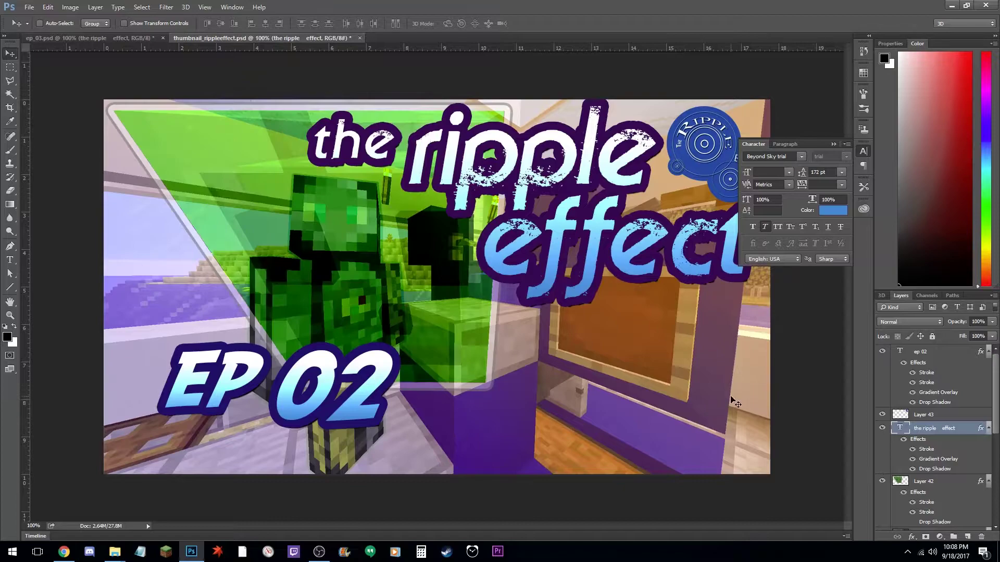
scroll(892, 466, "down", 2)
scroll(882, 424, "up", 4)
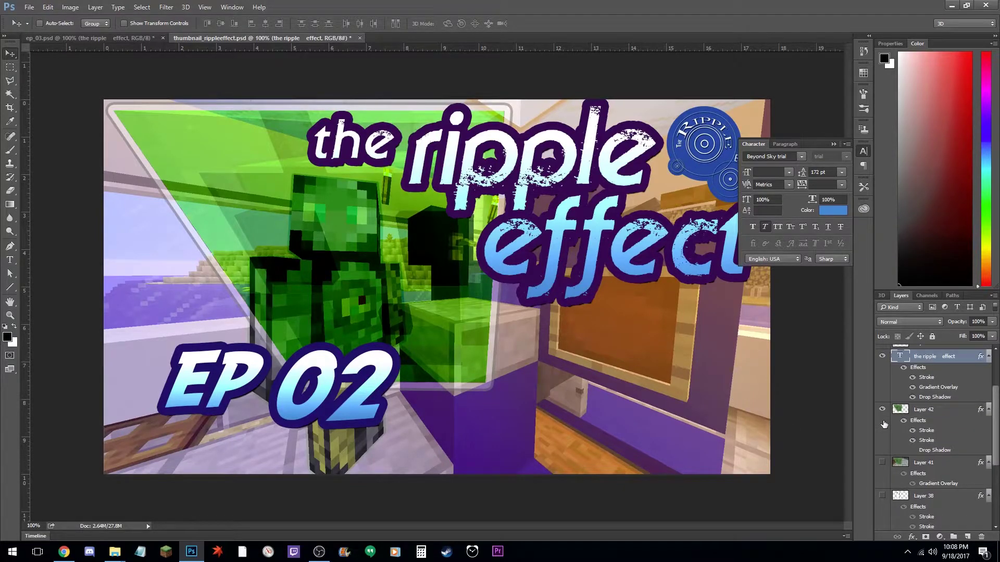
left_click(882, 463)
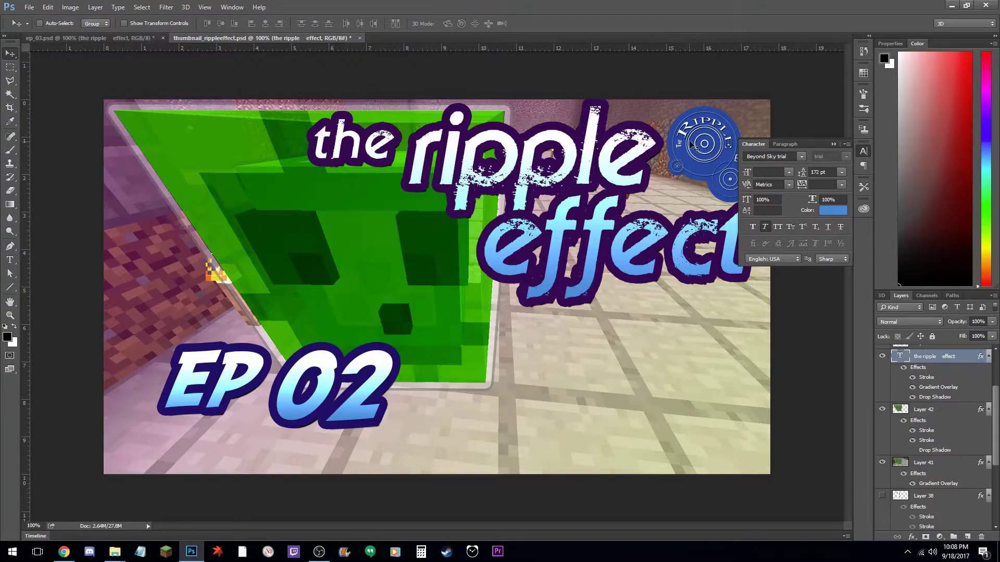
scroll(920, 392, "up", 3)
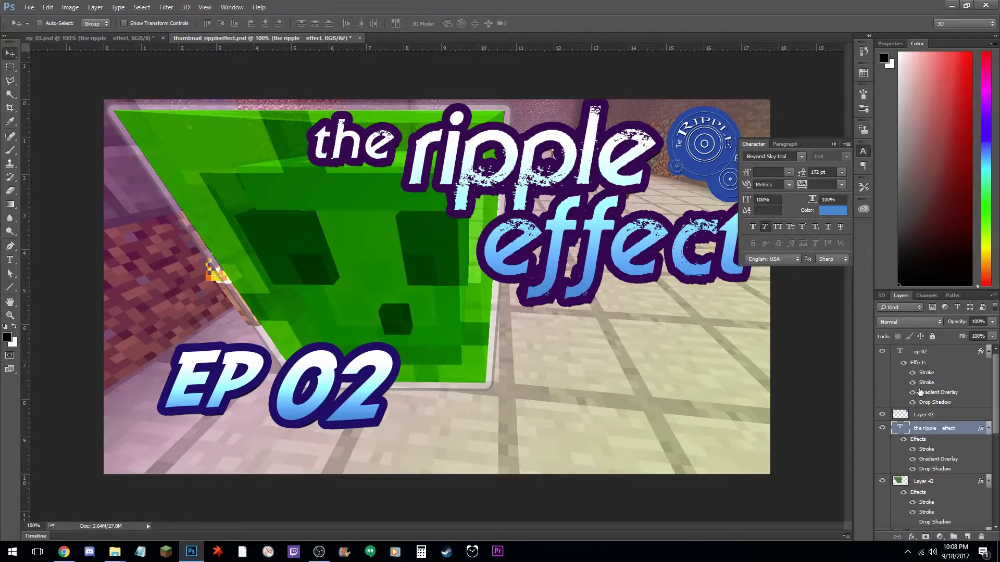
left_click(935, 417)
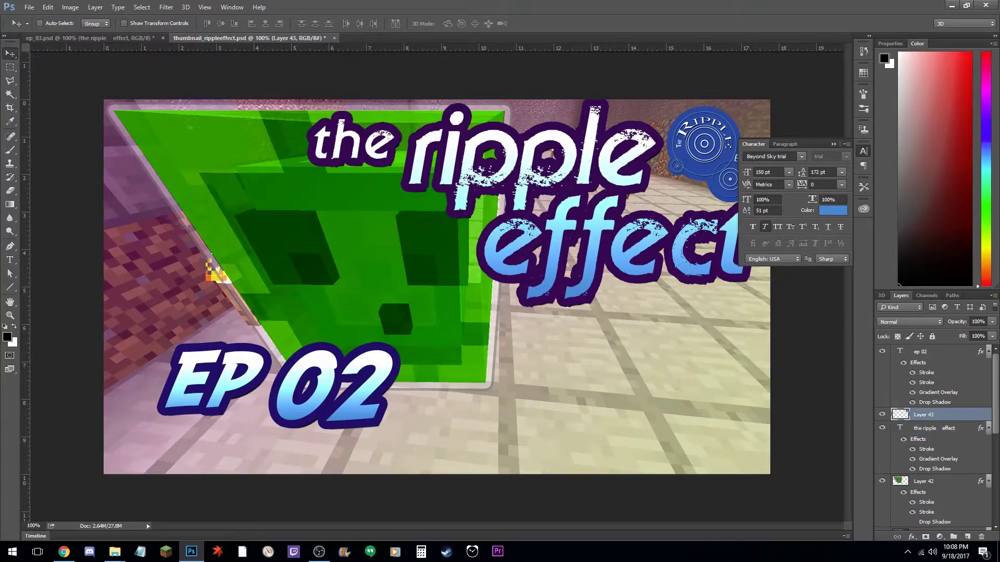
Open the RippleEffect folder in File Explorer, select therippleeffect.png, move the window aside and return to ep_03.psd.
left_click(115, 551)
left_click_drag(677, 112, 427, 92)
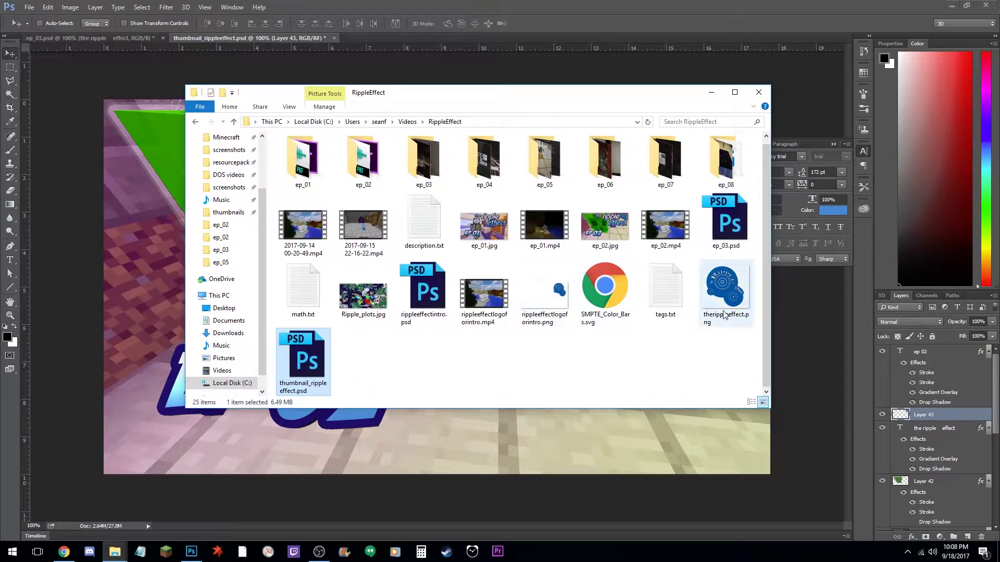
left_click(726, 292)
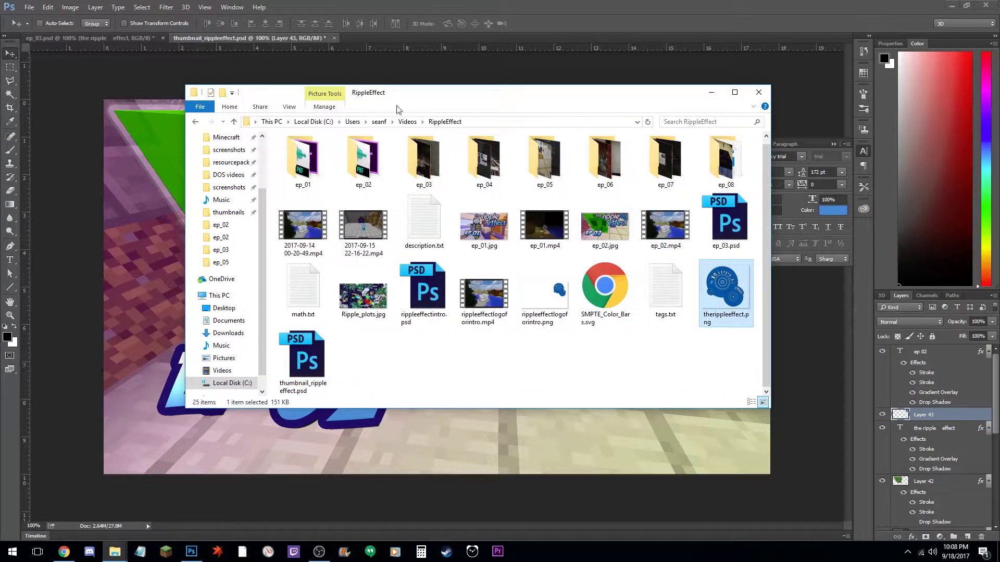
left_click_drag(459, 101, 999, 100)
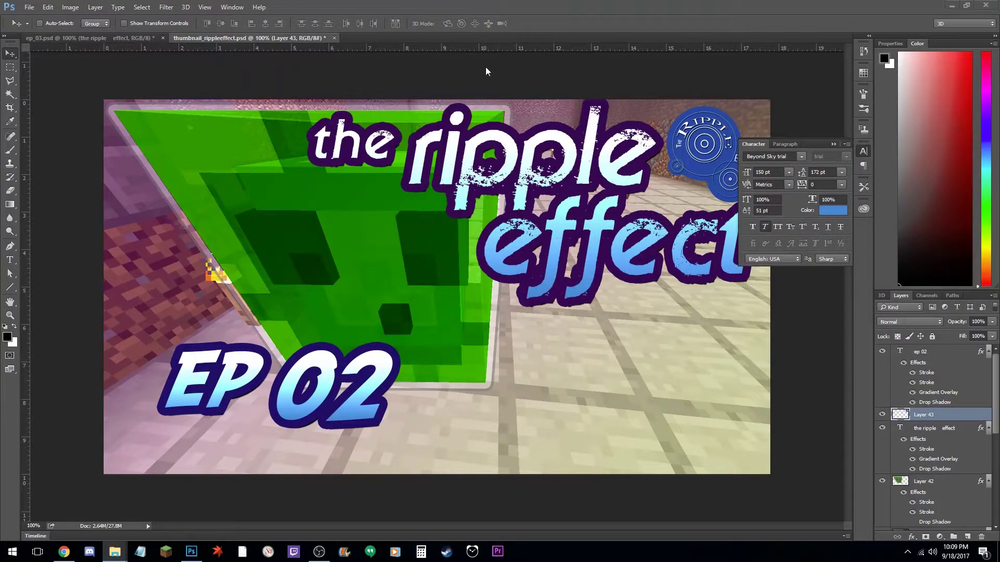
left_click(123, 38)
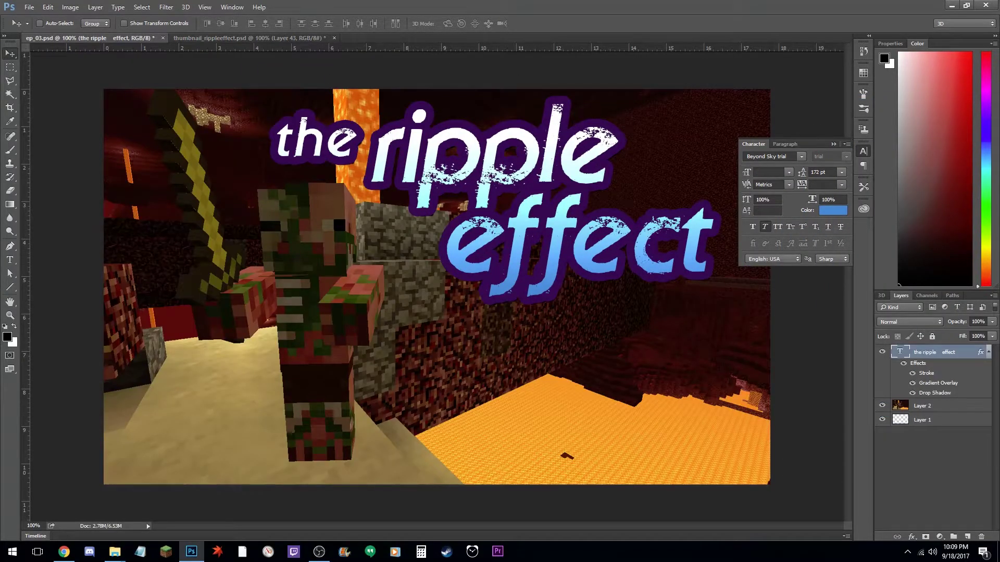
Try placing therippleeffect.png directly onto the ep_03.psd canvas, then delete the placed logo.
left_click_drag(999, 266, 510, 241)
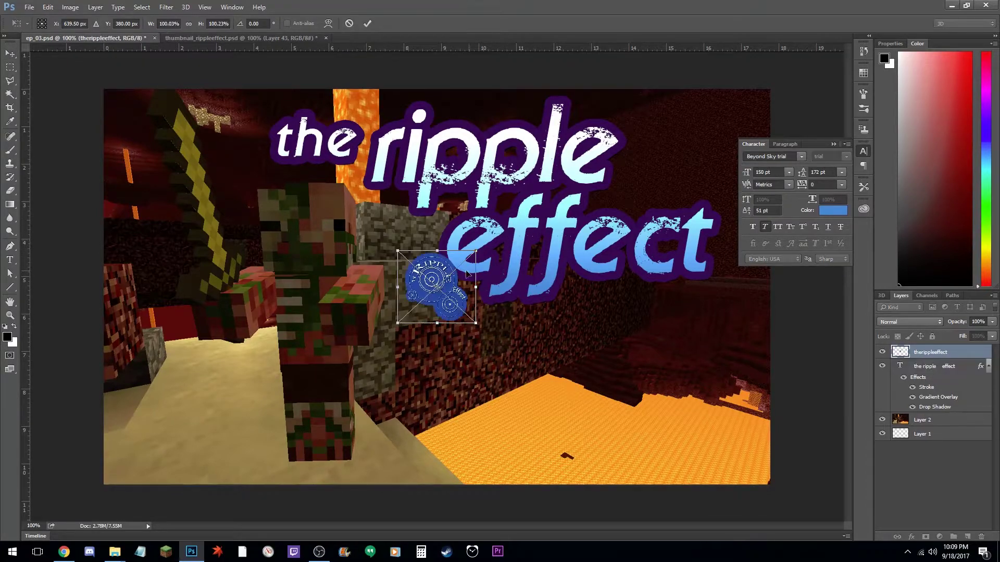
key("Return")
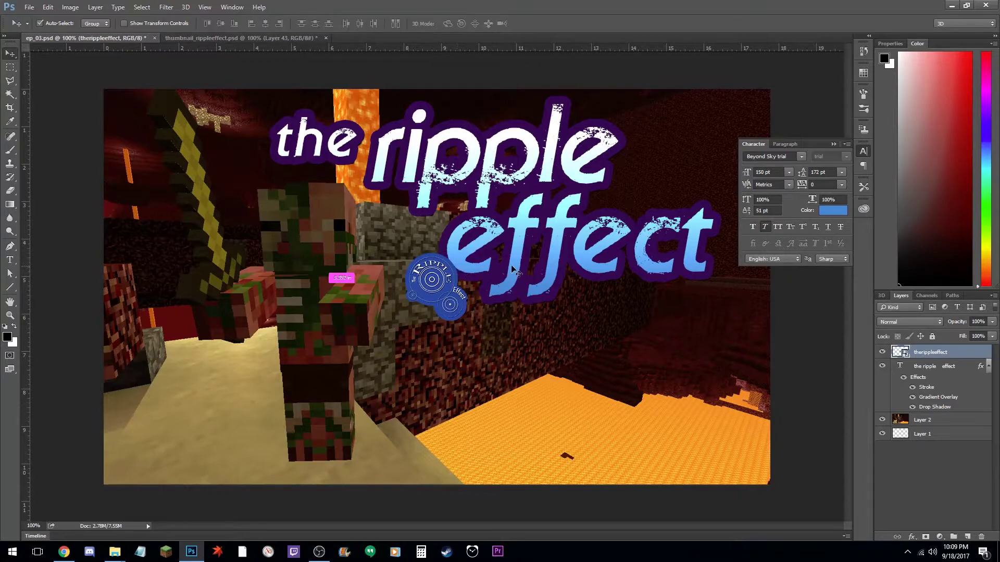
key("Delete")
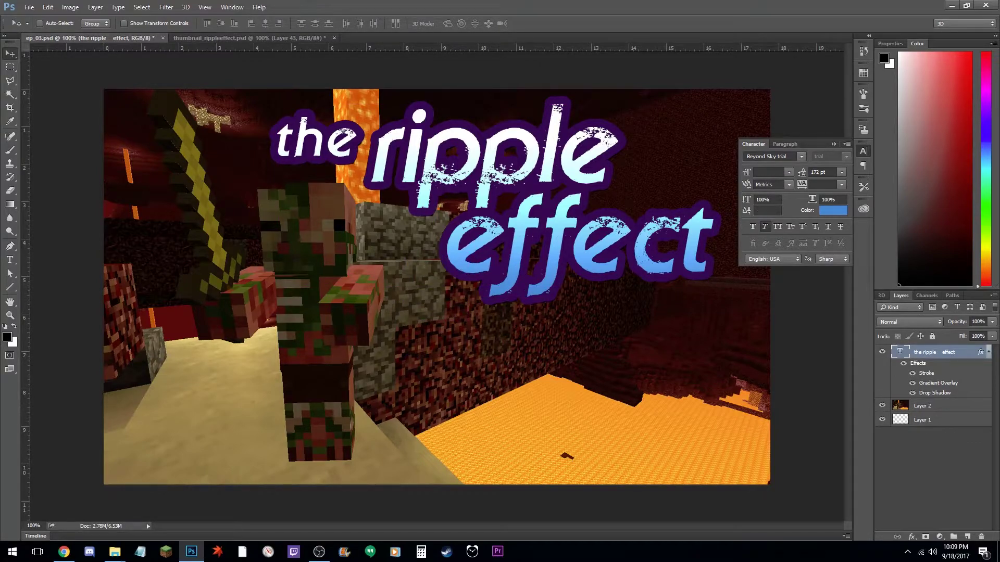
Open therippleeffect.png as its own document and copy its logo into ep_03.psd over the title.
left_click_drag(999, 140, 600, 37)
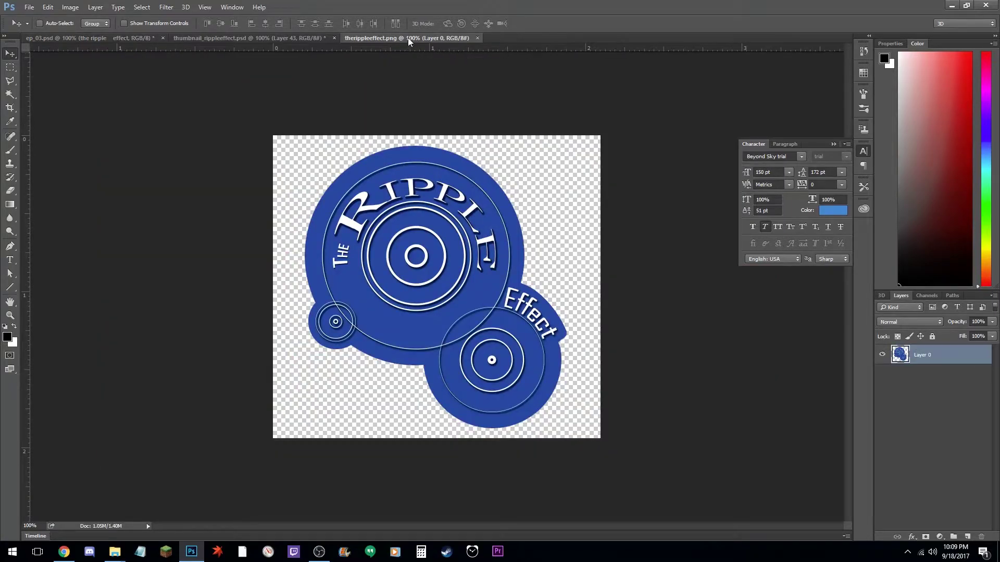
left_click_drag(451, 223, 390, 201)
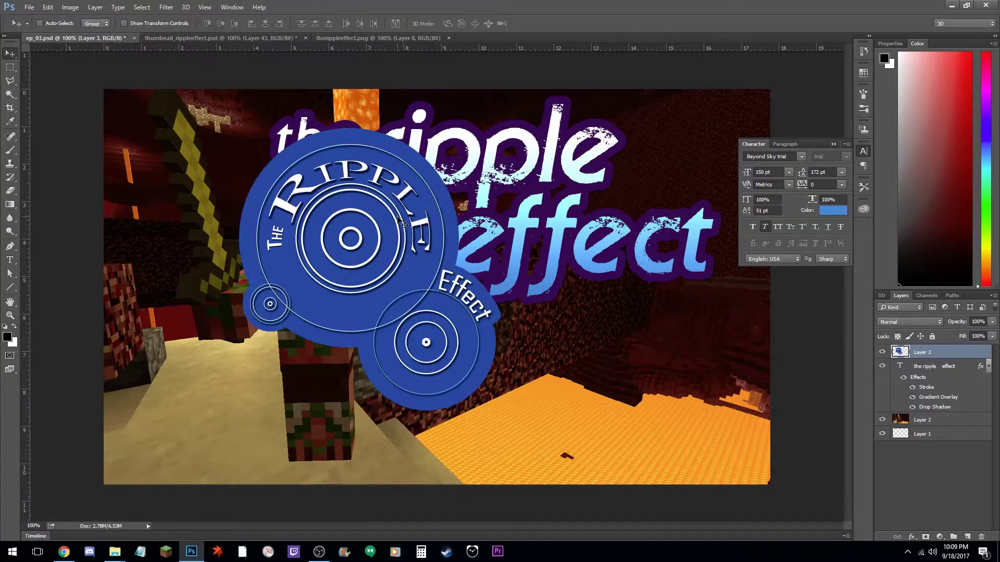
left_click_drag(358, 233, 483, 207)
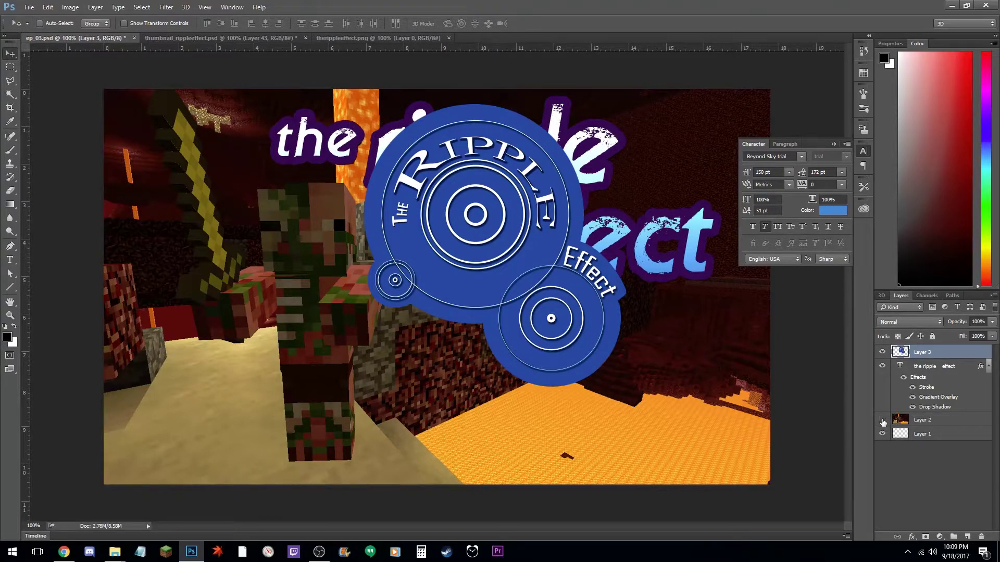
Scale the logo down to about 29% and place it beside "ripple", above the end of "effect".
left_click(882, 420)
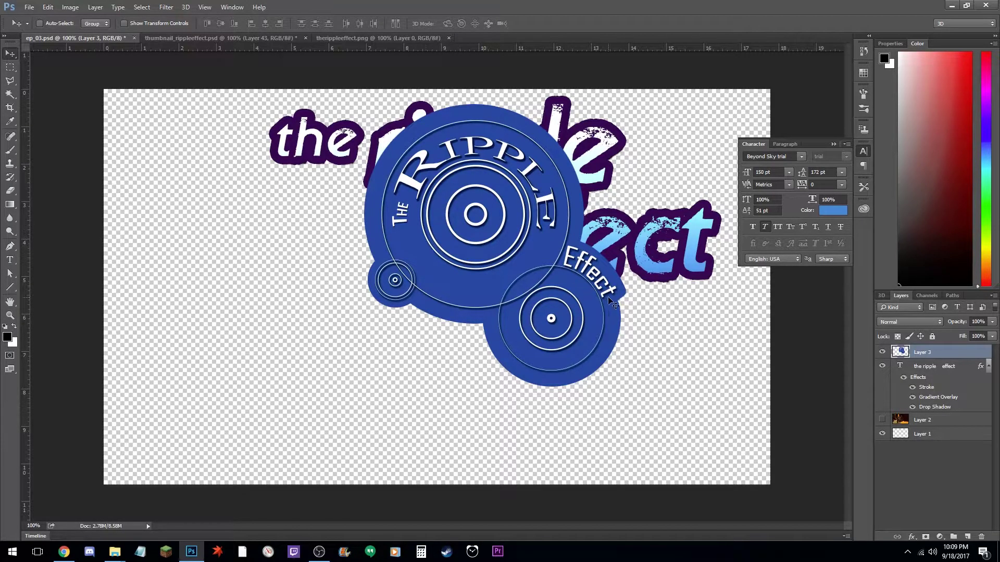
left_click(882, 419)
left_click_drag(519, 332, 576, 349)
key("ctrl+t")
left_click_drag(419, 118, 655, 110)
left_click_drag(699, 189, 714, 207)
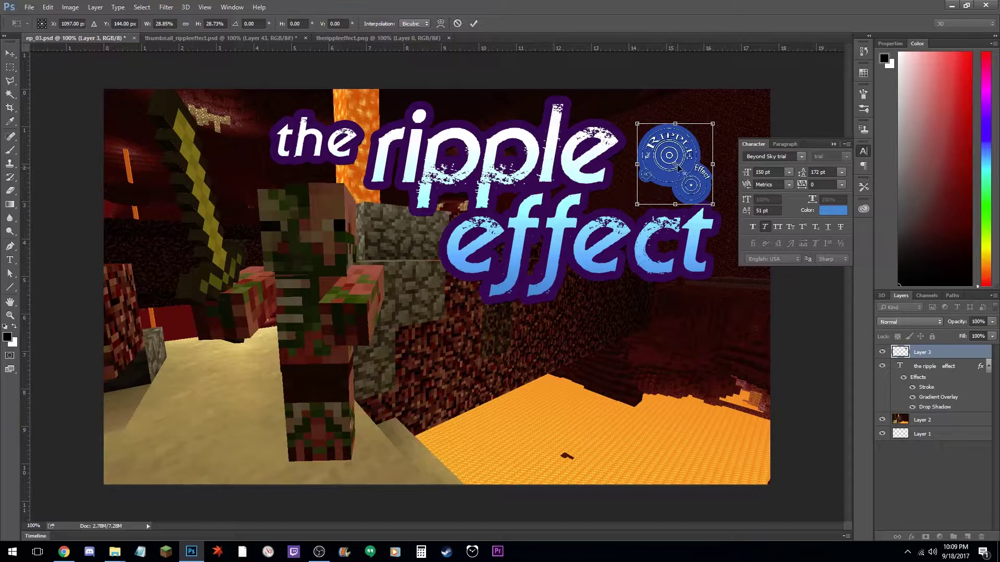
left_click_drag(675, 164, 671, 140)
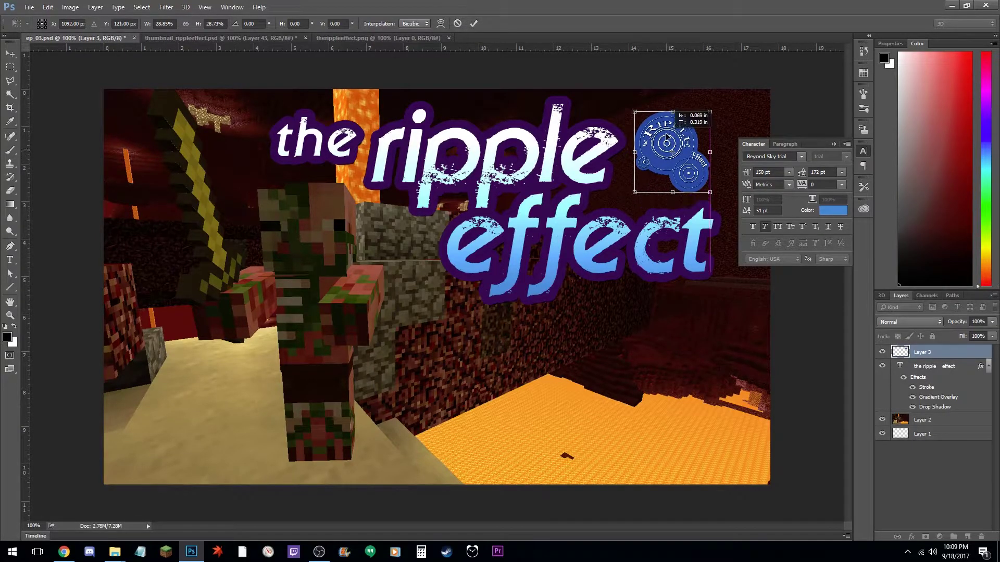
key("Return")
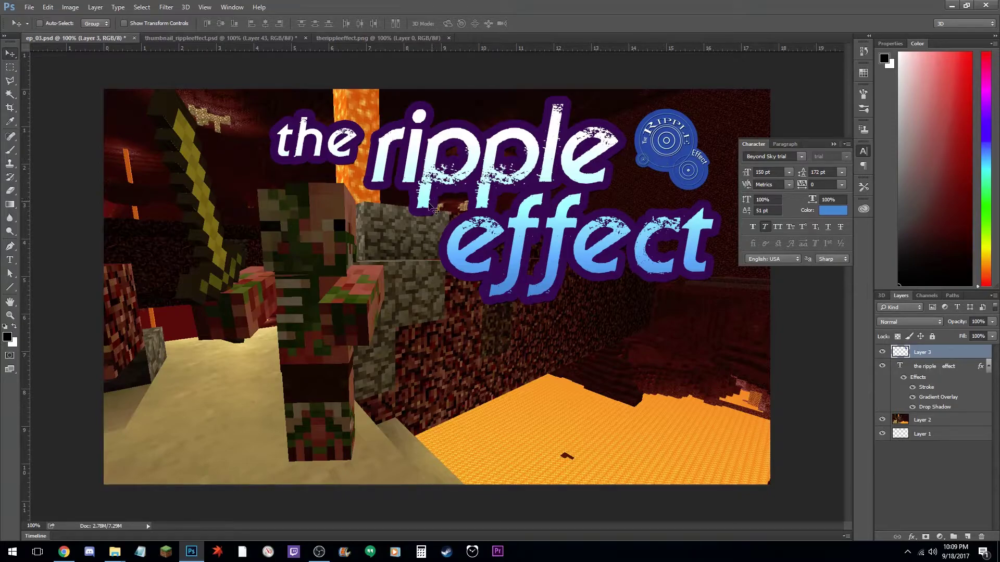
Compare with the reference thumbnail, then review the layer style options of the title in ep_03.psd.
left_click(221, 37)
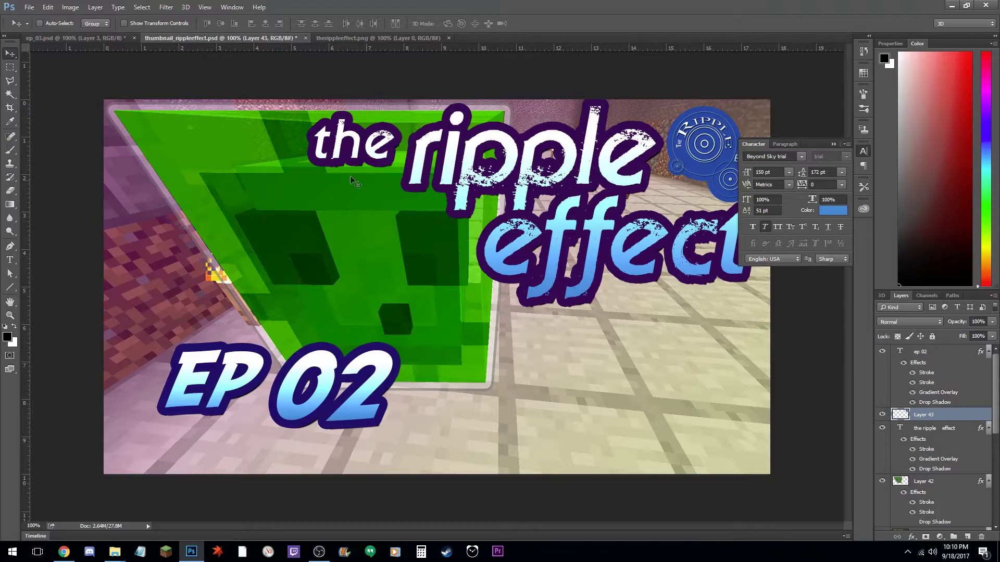
left_click(91, 37)
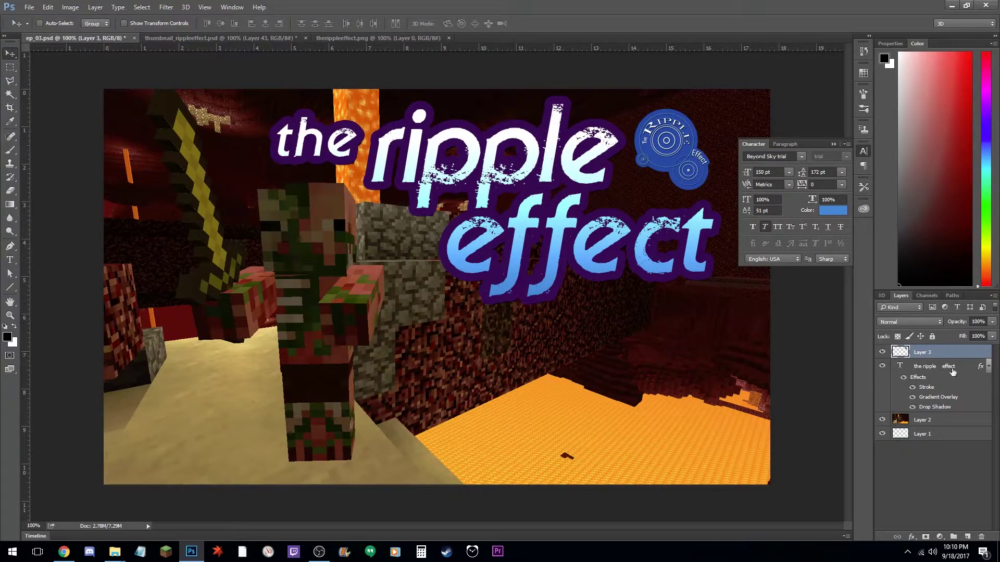
double_click(965, 369)
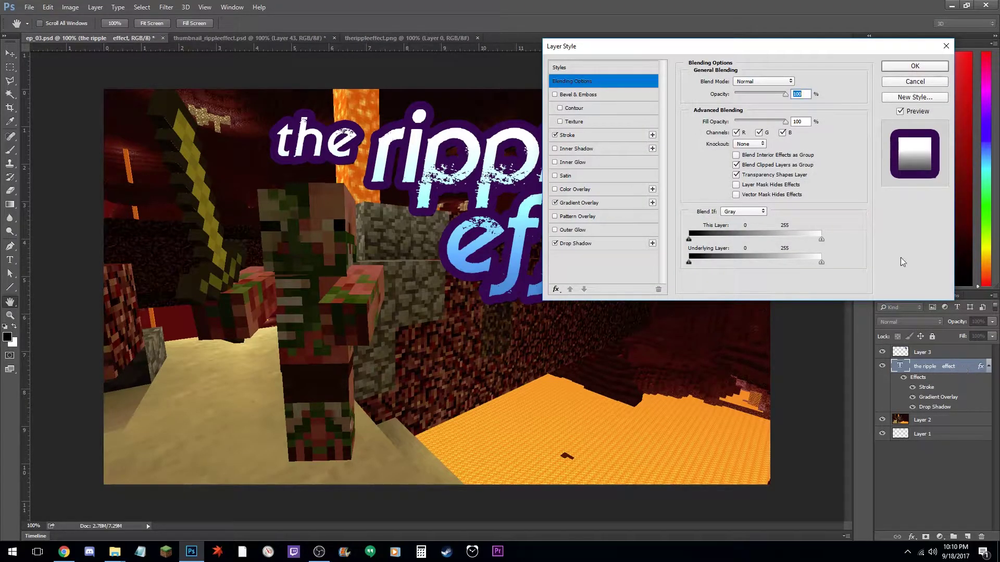
left_click(915, 66)
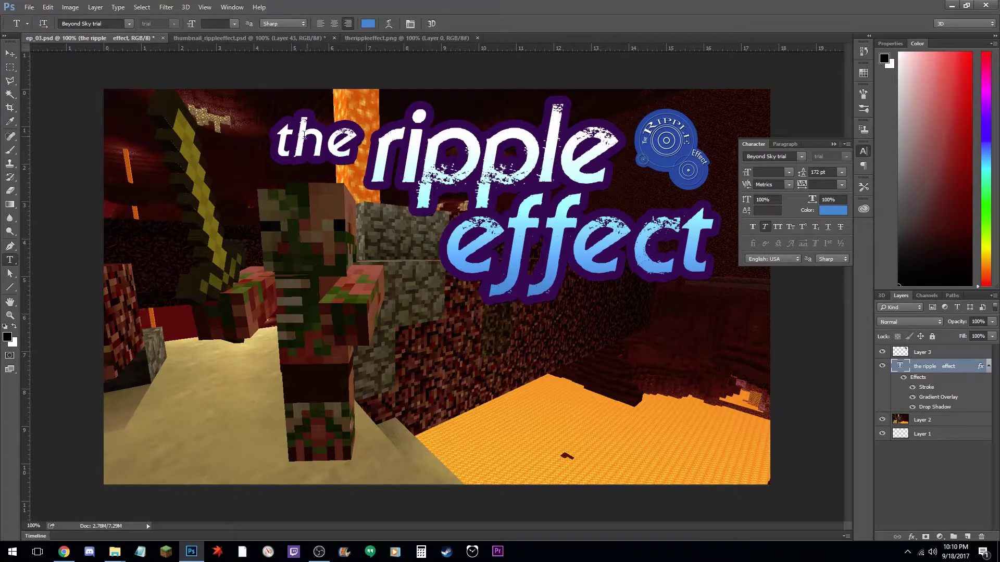
Enter the title text for editing and examine the tracking between its characters.
left_click(280, 140)
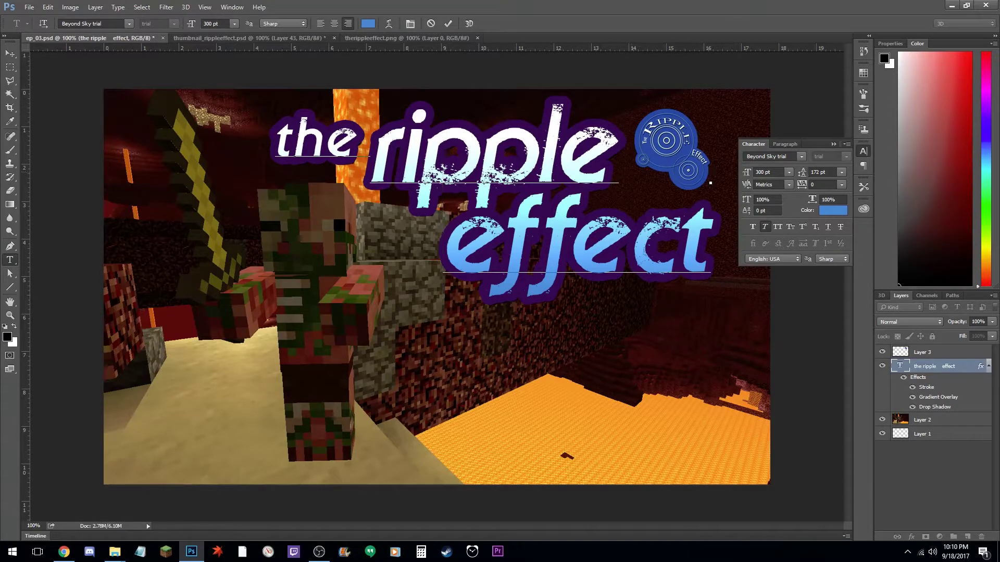
key("alt+Tab")
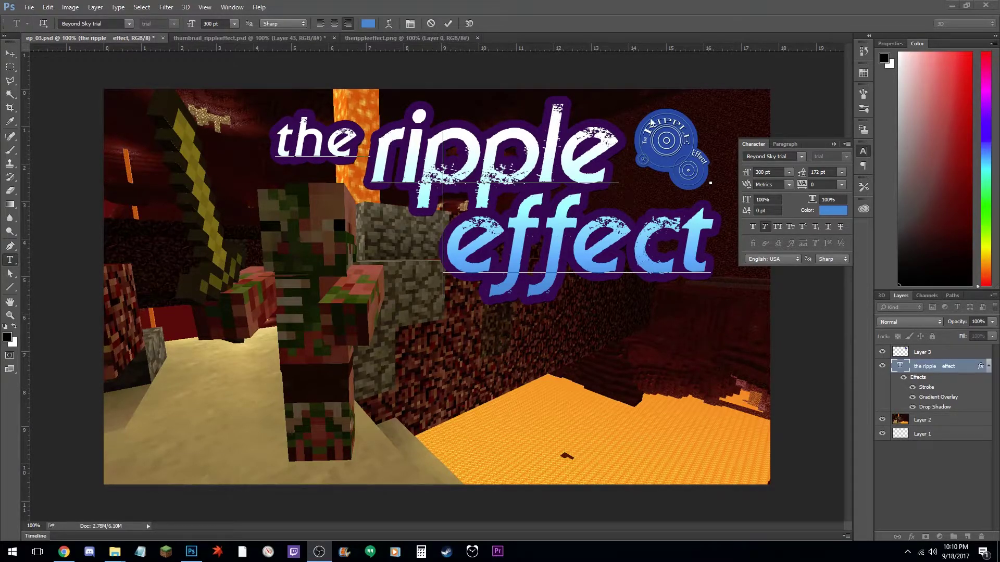
key("alt+Tab")
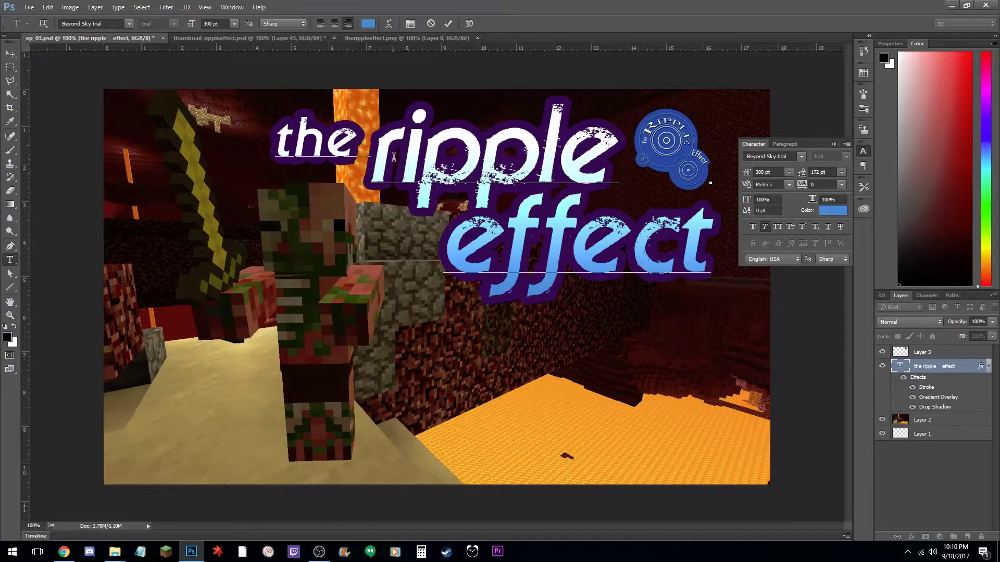
key("Left")
key("Right")
key("Right")
key("Left")
key("Left")
key("Left")
key("Right")
key("Right")
key("Left")
key("Left")
key("Left")
left_click(818, 185)
Examine the leading of the title's lines, stepping through the letters of "ripple".
left_click(461, 155)
key("Right")
key("Left")
key("Left")
key("Left")
key("Left")
key("Left")
key("Right")
key("Right")
key("Right")
key("Right")
key("Down")
left_click(811, 173)
Examine the baseline shift of individual characters across "effect" and the rest of the title.
left_click(535, 217)
key("End")
key("Left")
key("Left")
key("Up")
key("Left")
key("Left")
key("Left")
key("Left")
key("Left")
key("Right")
key("Left")
key("Left")
key("Right")
key("Right")
key("Right")
key("Right")
key("Left")
key("Right")
key("Right")
key("Left")
key("Left")
key("Left")
left_click(774, 210)
Check the title's text from "ripple" through "effect", then hide the character settings and commit the text.
left_click(479, 159)
left_click_drag(403, 157, 679, 235)
left_click(684, 239)
left_click(359, 150)
key("Right")
left_click(864, 152)
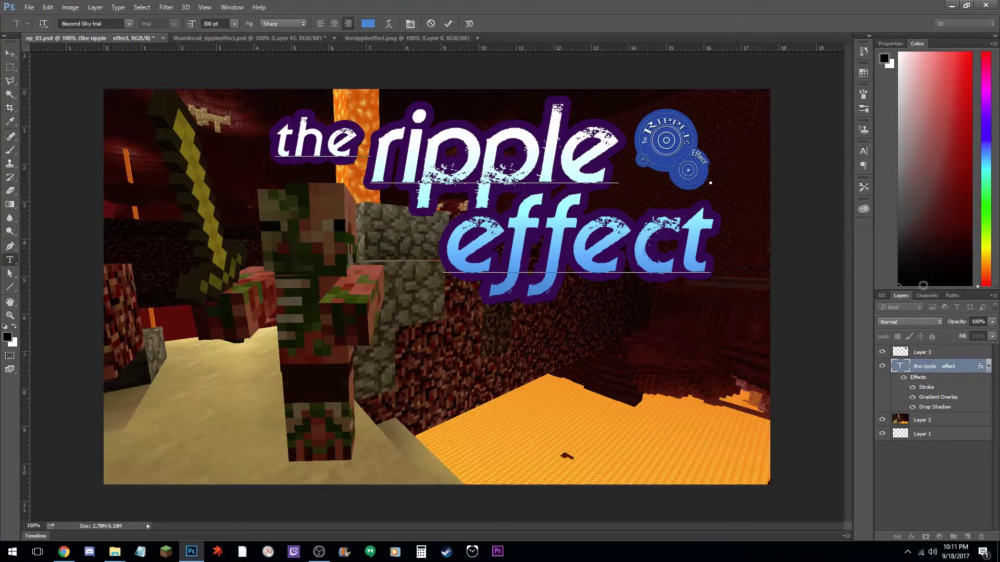
key("ctrl+Return")
Try removing the word "the" from the start of the title, then put it back.
left_click(456, 191)
key("Left")
key("Left")
key("Left")
key("shift+Home")
key("BackSpace")
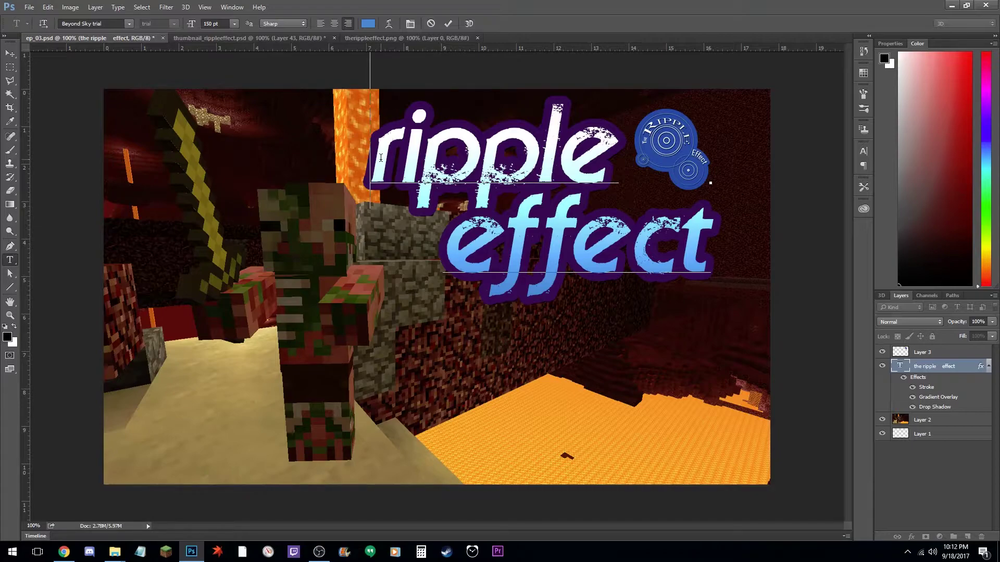
type("the")
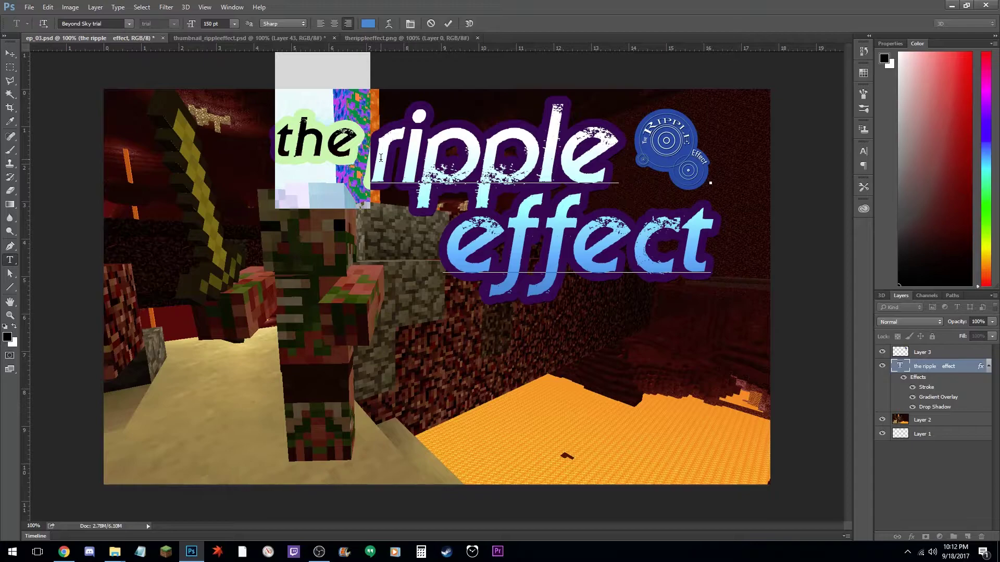
Commit the title text, then check the layer style options of the title and of Layer 2 without changing them.
key("ctrl+Return")
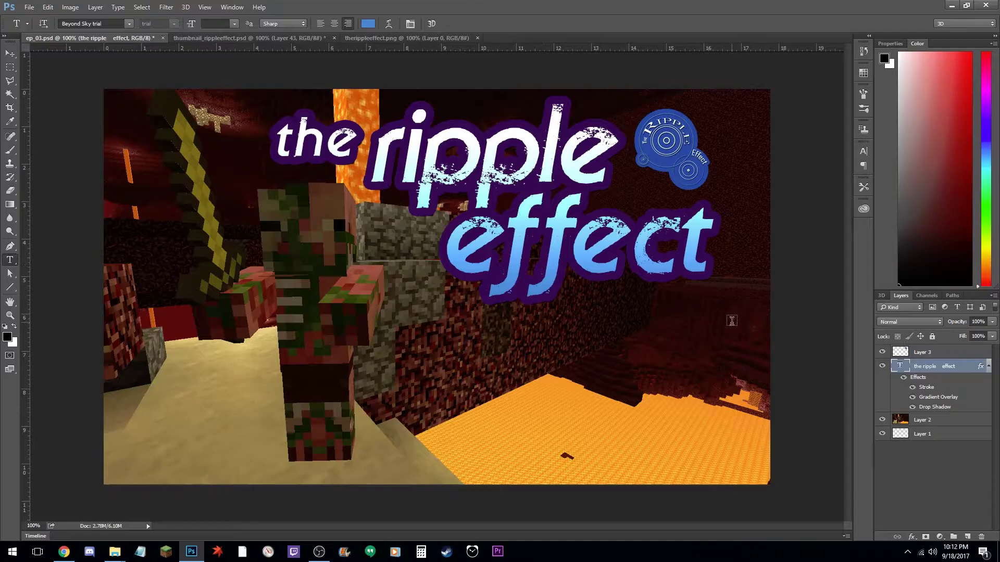
double_click(953, 379)
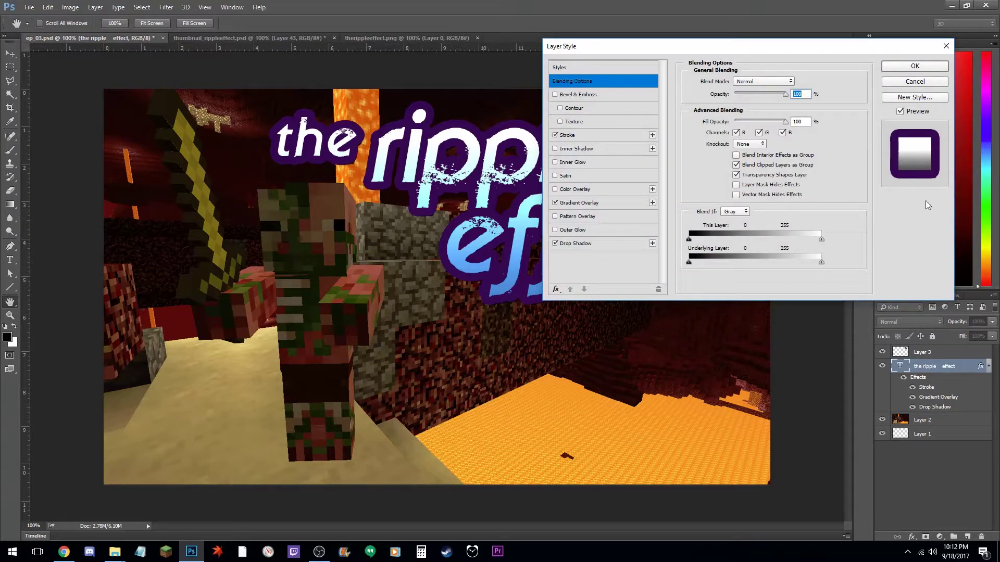
left_click(925, 82)
left_click(945, 420)
double_click(945, 420)
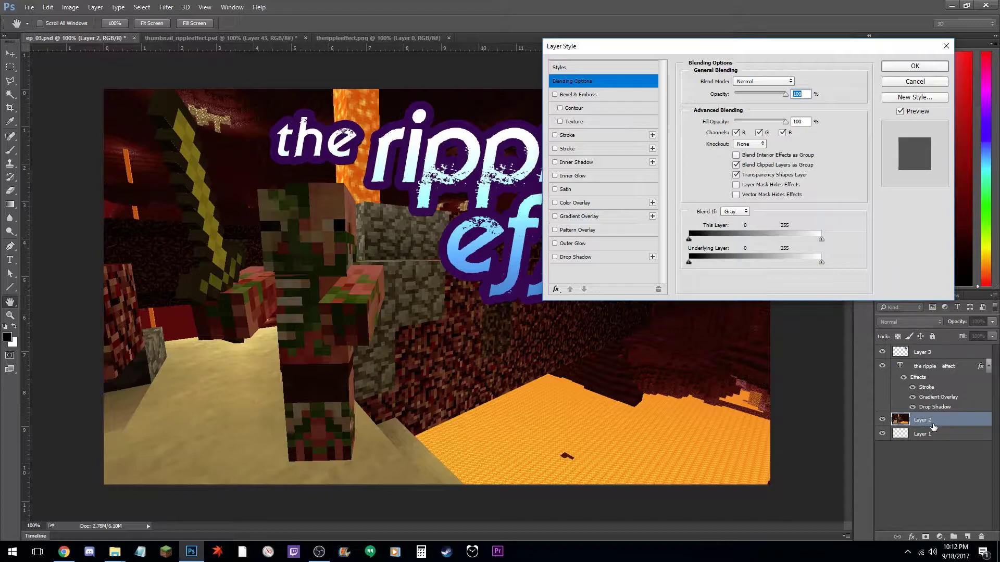
left_click(913, 85)
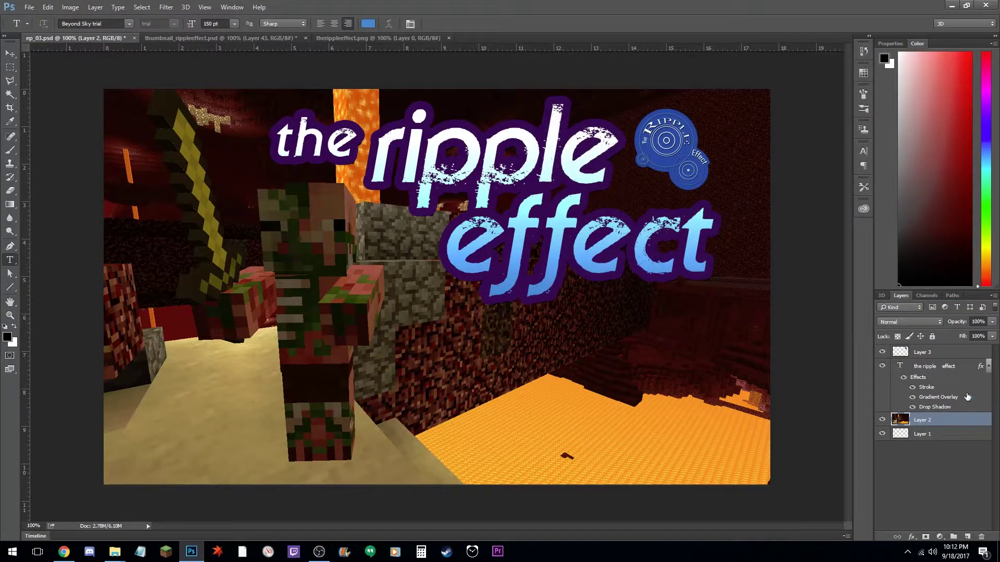
Open the title's layer style settings and examine its drop shadow options, including the available blend modes.
double_click(965, 368)
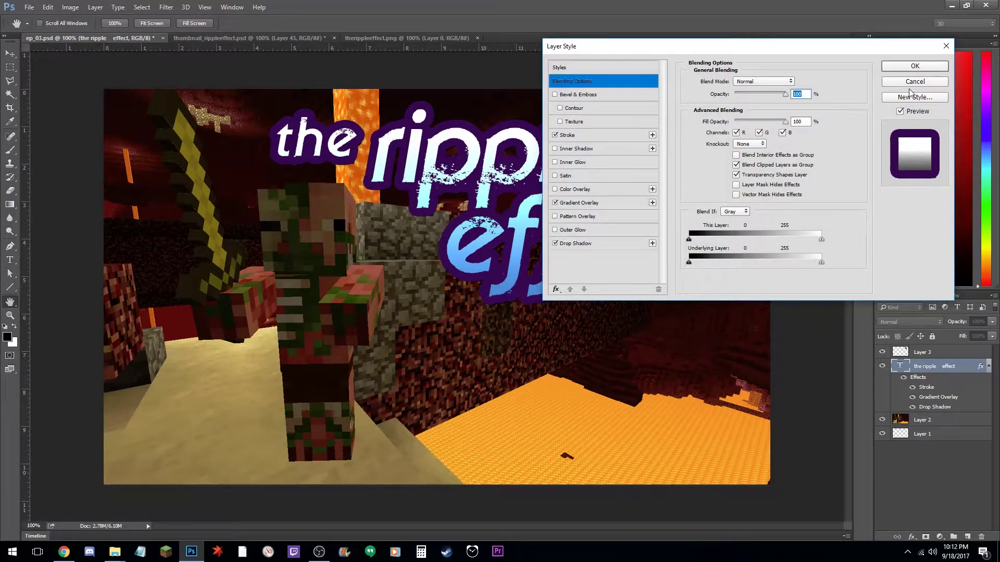
left_click(915, 83)
double_click(947, 368)
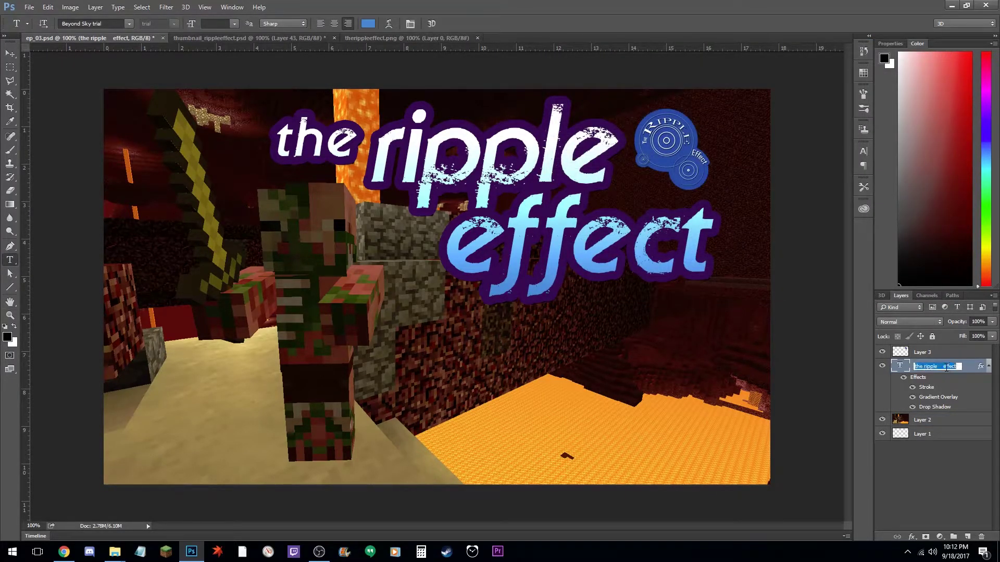
left_click(967, 370)
double_click(968, 370)
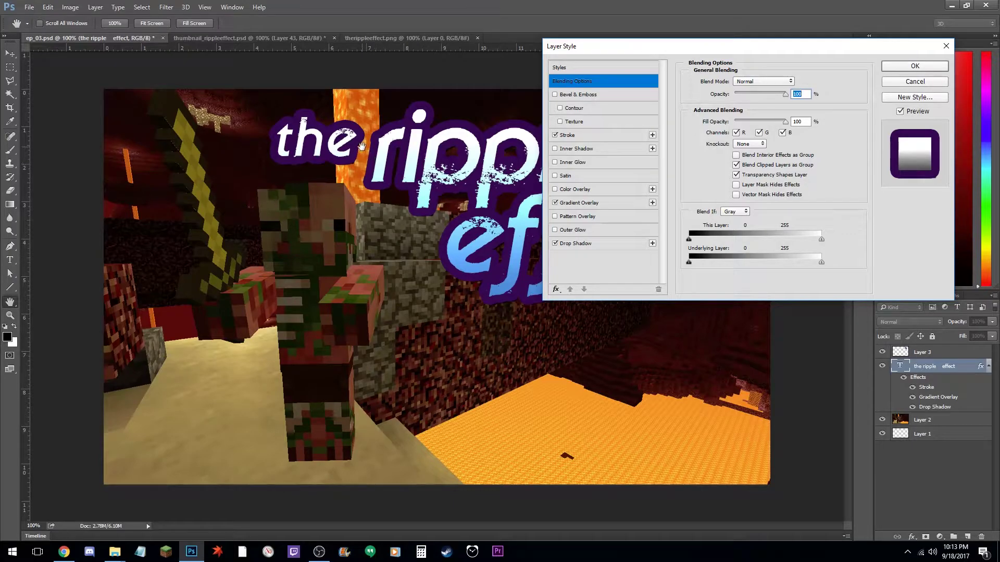
left_click(619, 246)
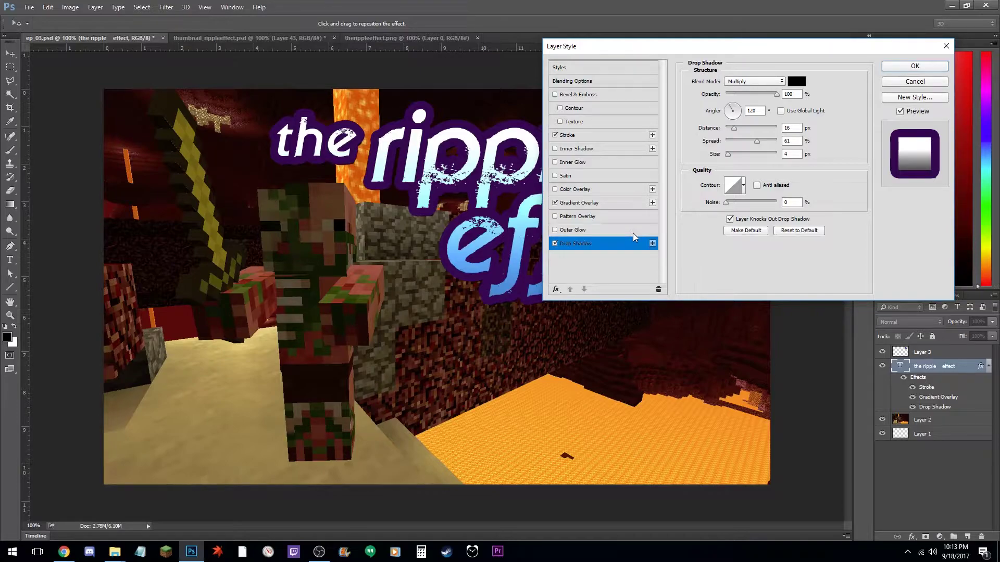
left_click(767, 82)
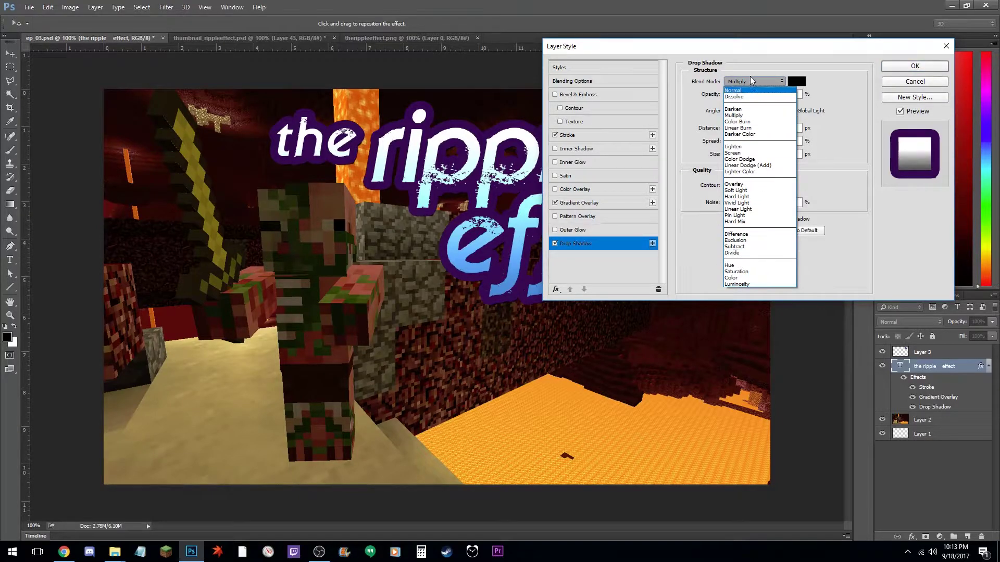
left_click(753, 76)
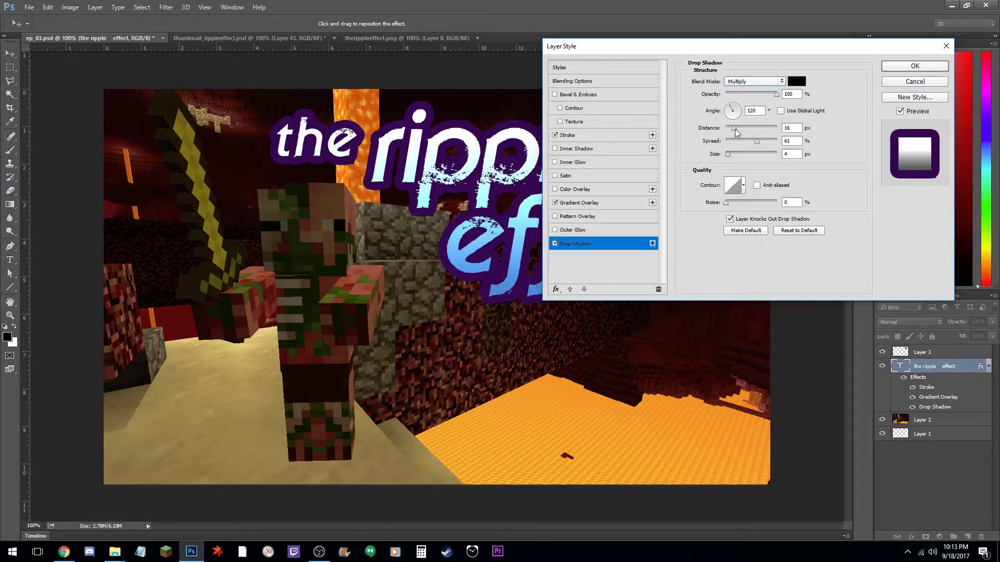
Try a much larger drop shadow distance on the title and apply it.
left_click_drag(735, 133, 762, 131)
left_click_drag(740, 126, 763, 130)
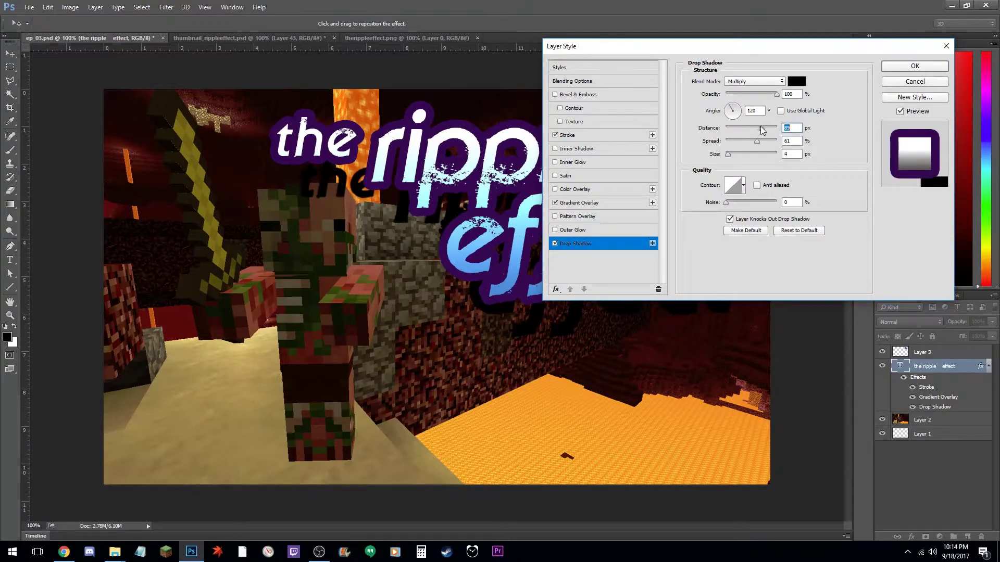
left_click(915, 67)
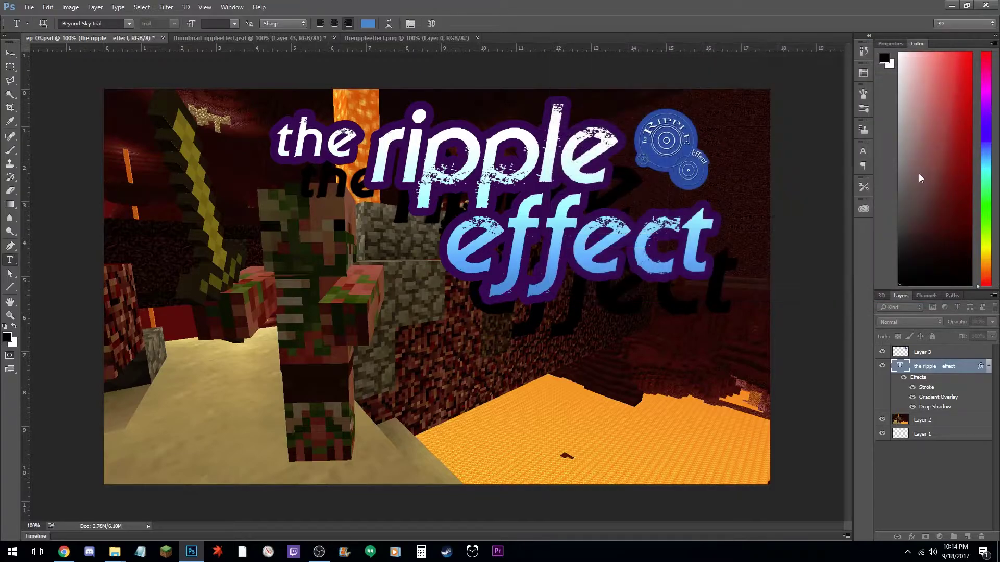
Reopen the title's layer style and compare the lettering with the gradient overlay off and on.
double_click(964, 366)
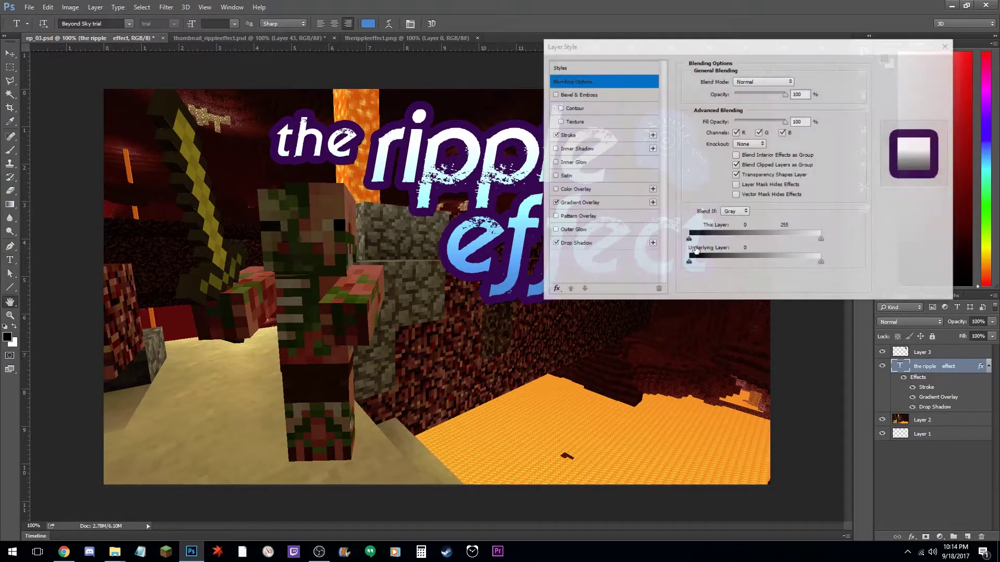
left_click(610, 210)
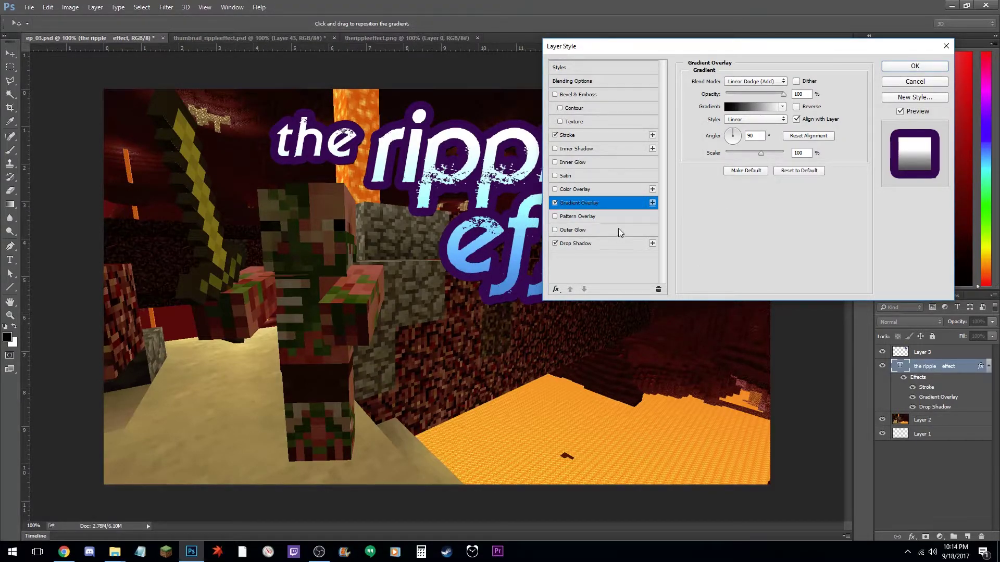
left_click_drag(681, 49, 670, 317)
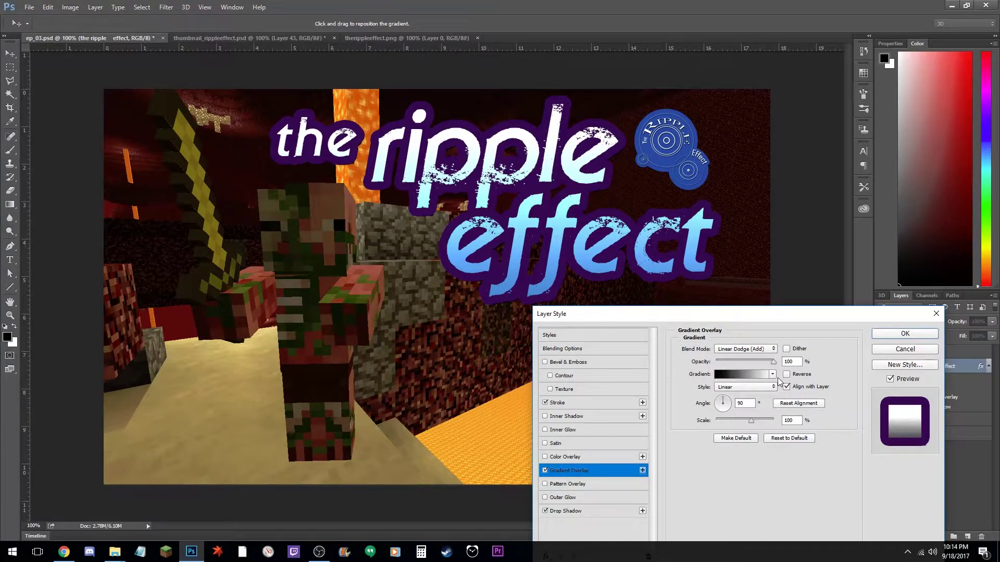
left_click(544, 470)
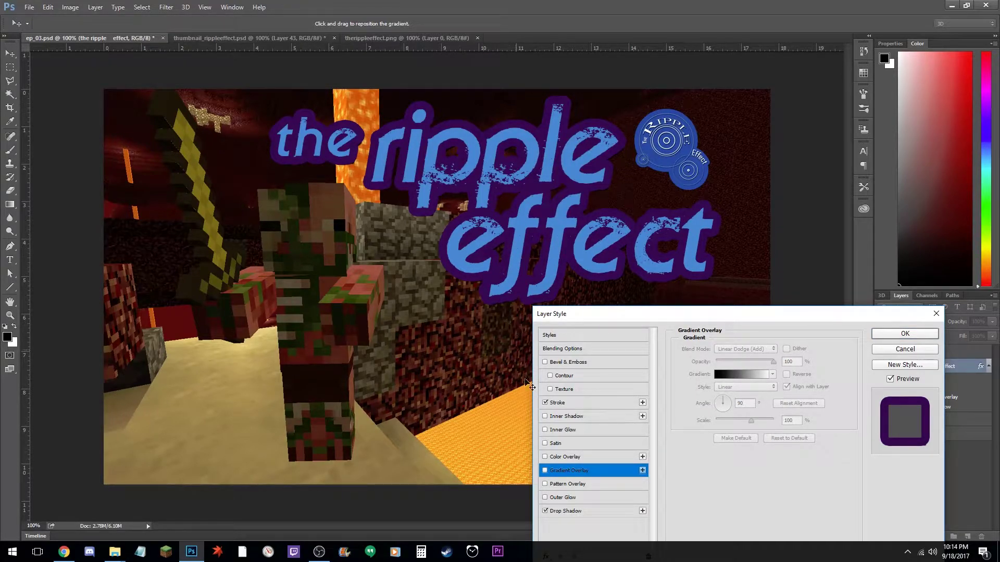
left_click(544, 471)
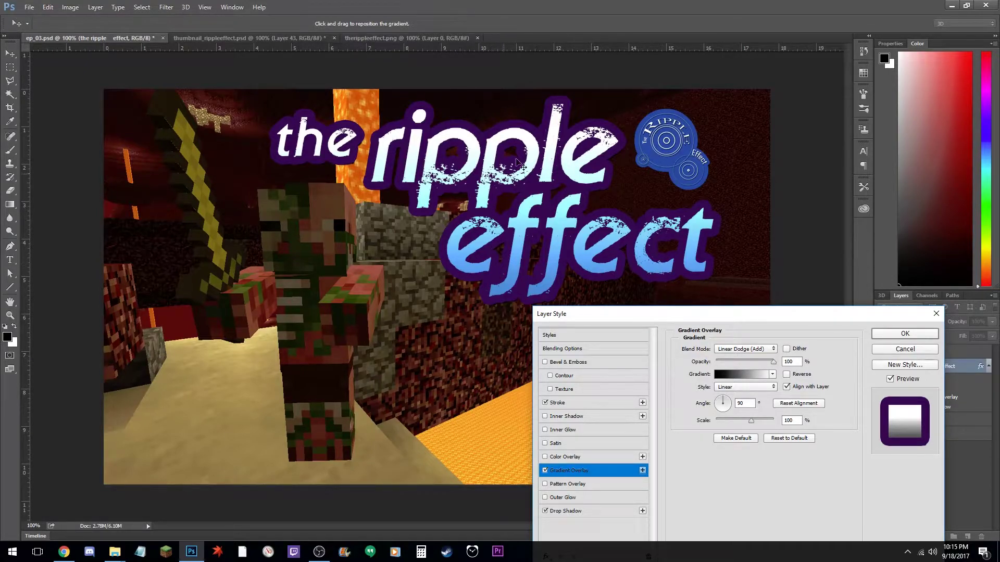
Add a second outside stroke to the title, 27 px in size and coloured white (ffffff).
left_click(595, 402)
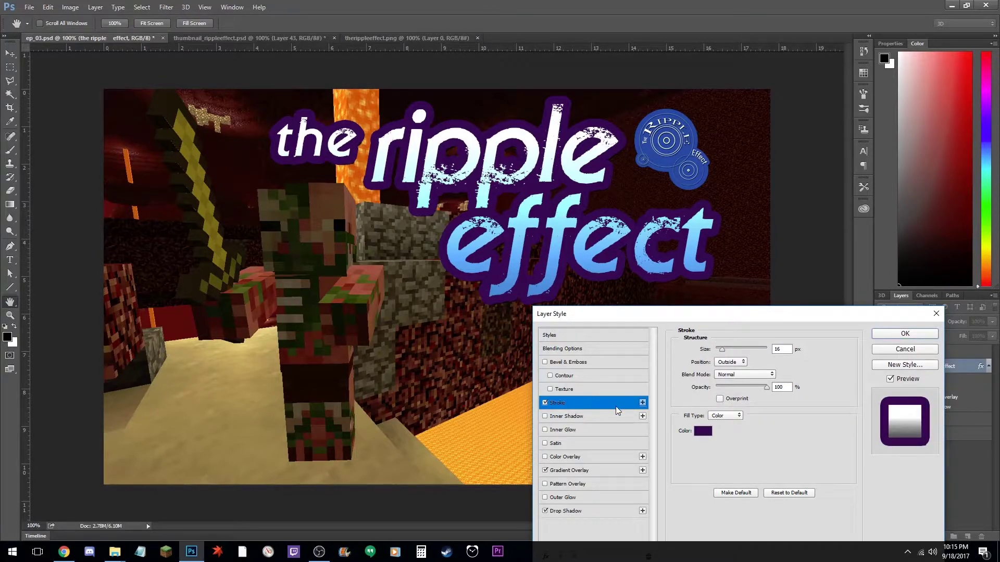
left_click(642, 403)
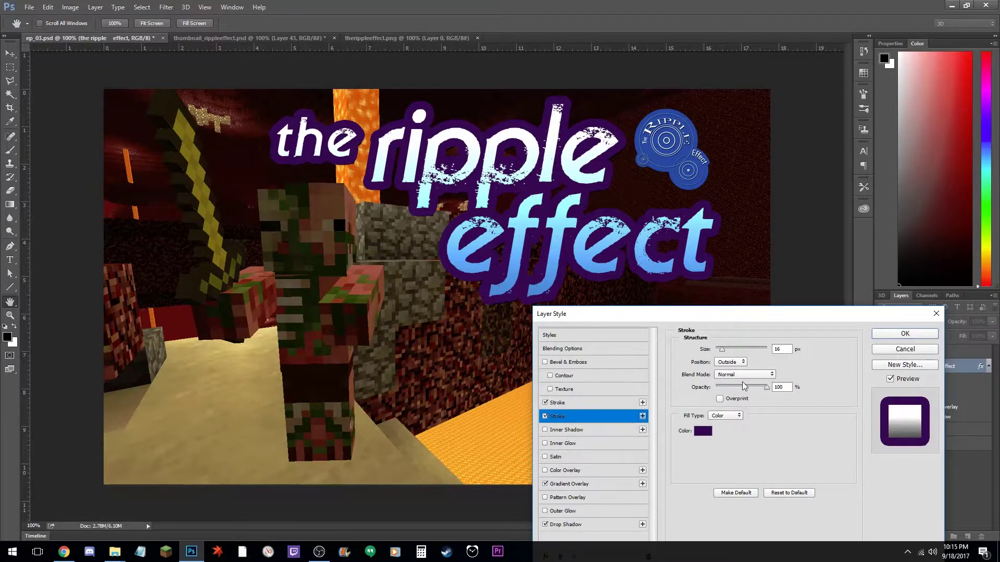
left_click_drag(720, 350, 724, 350)
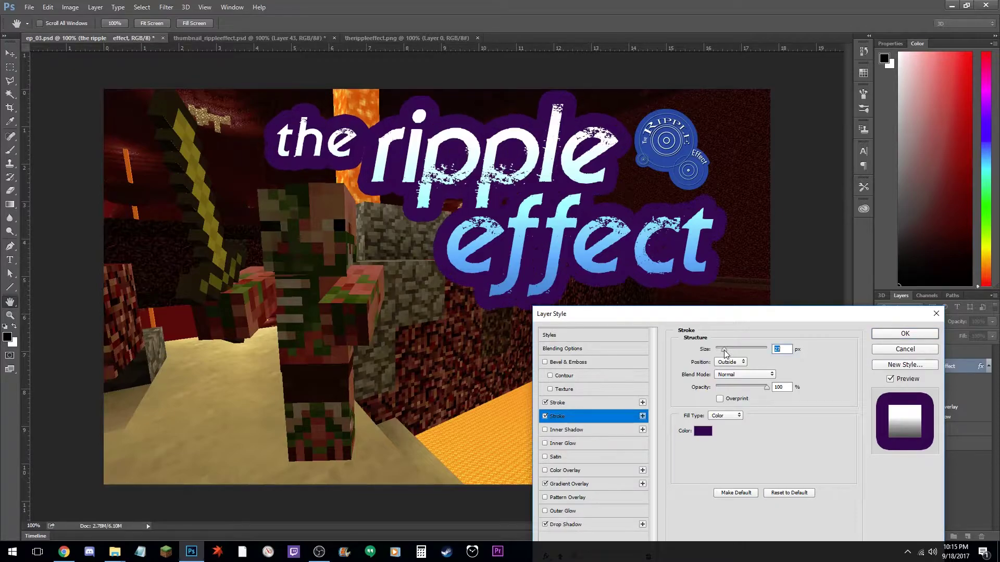
left_click(708, 438)
type("ffffff")
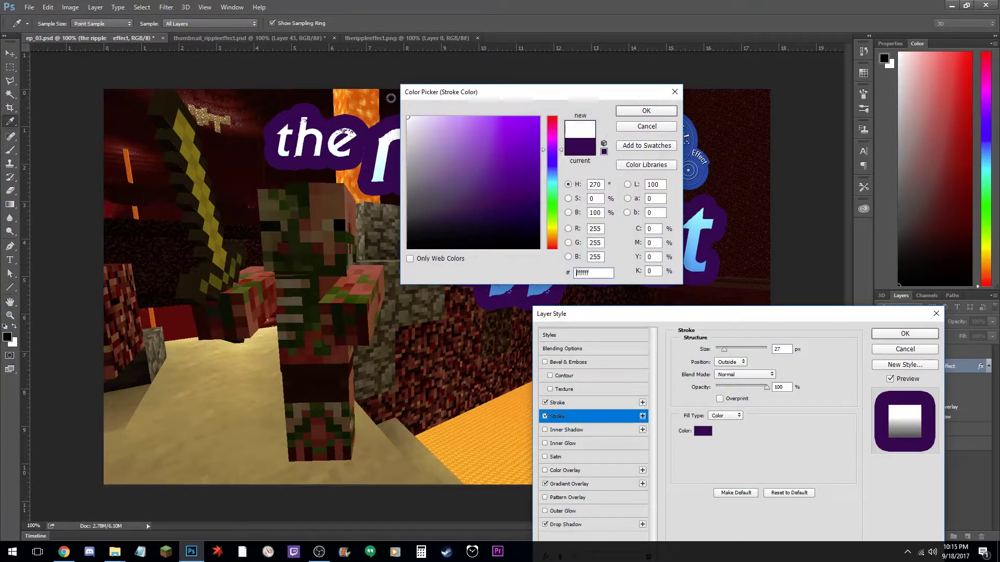
left_click(644, 110)
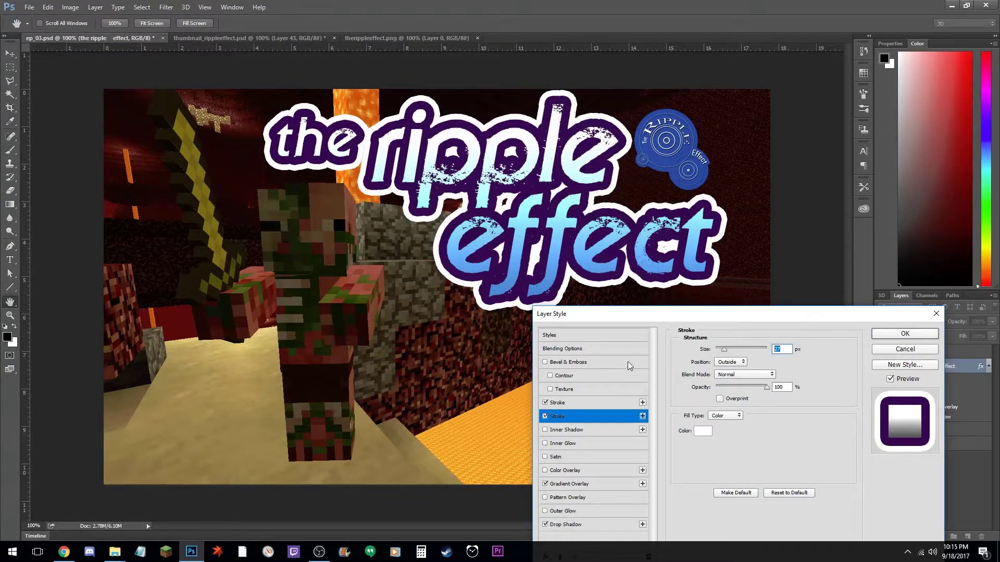
Try an inner shadow on the title, then turn it off again.
left_click(601, 401)
left_click(607, 427)
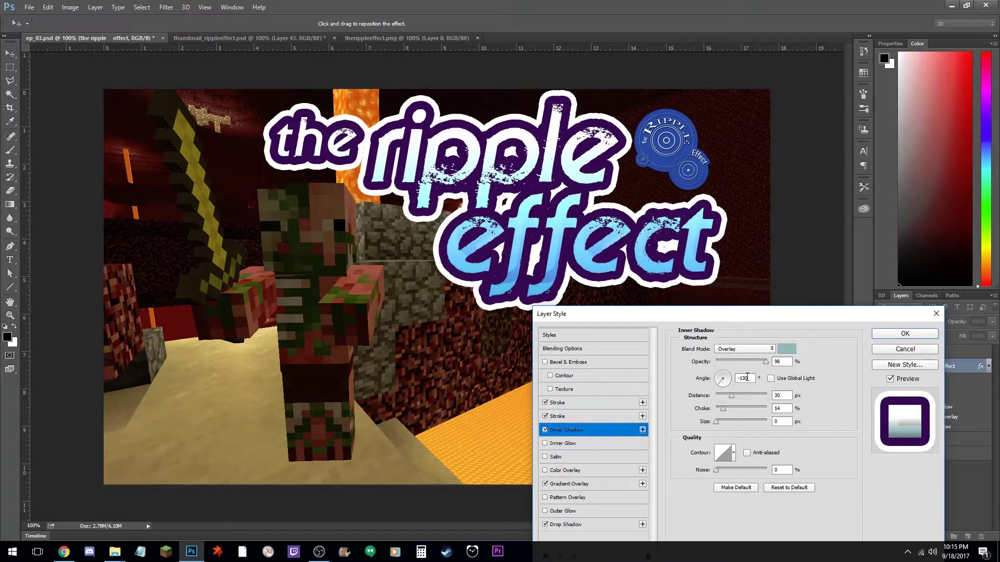
left_click(607, 418)
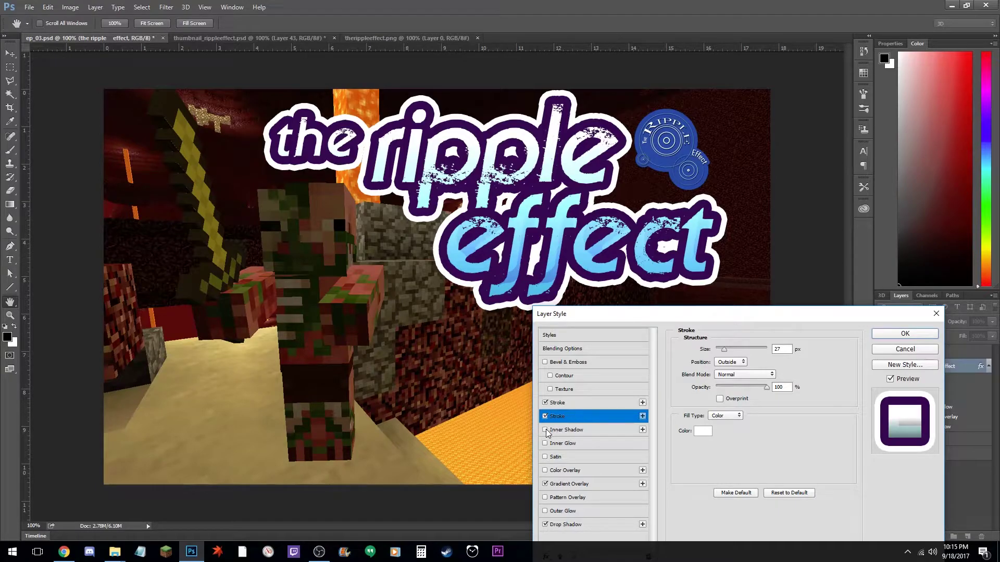
left_click(545, 431)
Set the white stroke's size to 17 px and compare the title with the purple stroke off and on.
left_click(788, 350)
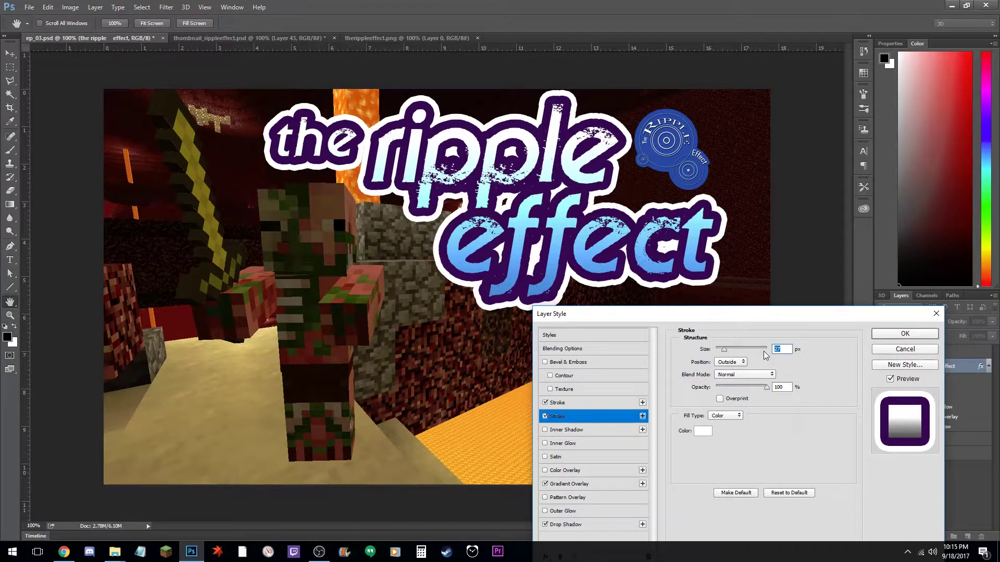
type("17")
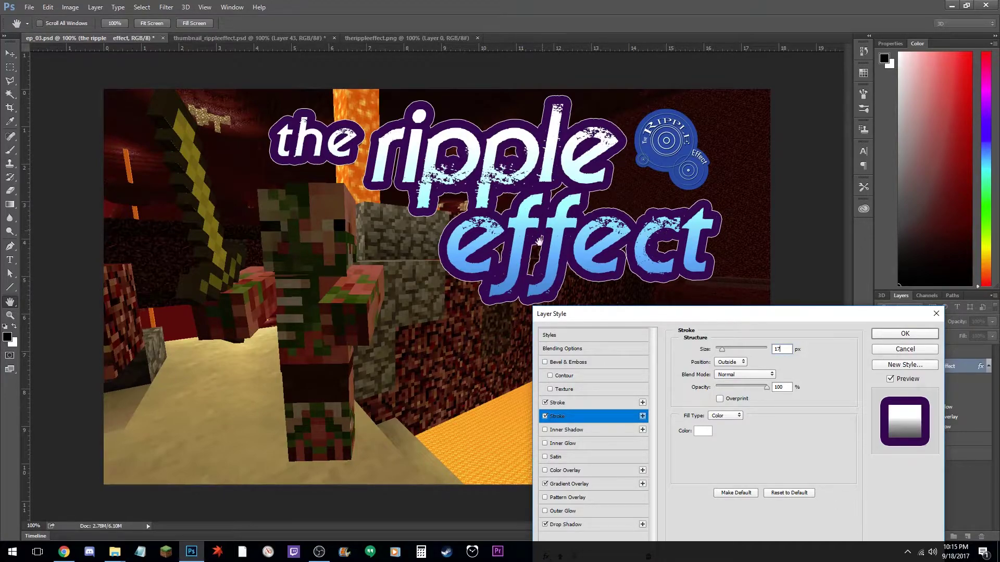
left_click(545, 404)
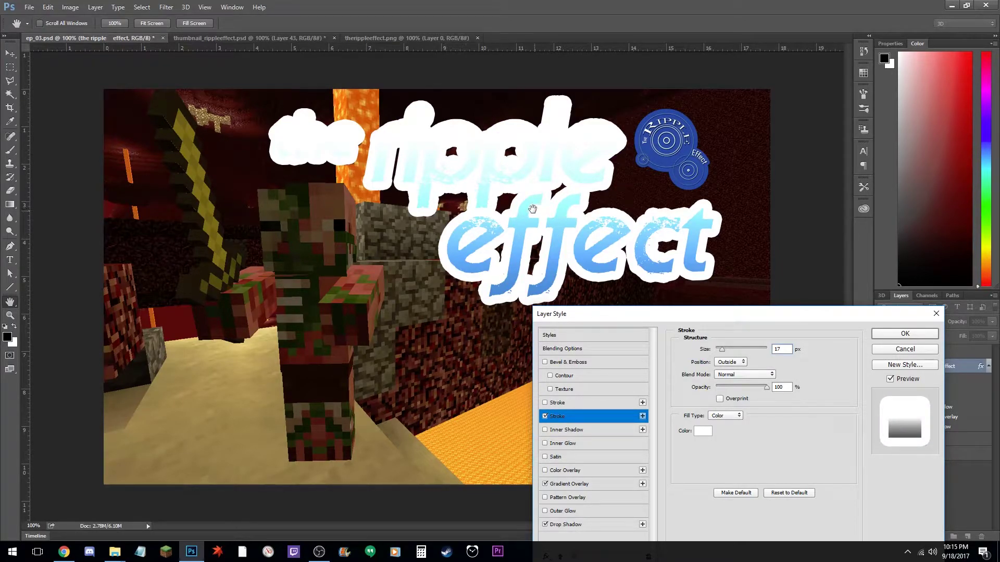
left_click(545, 404)
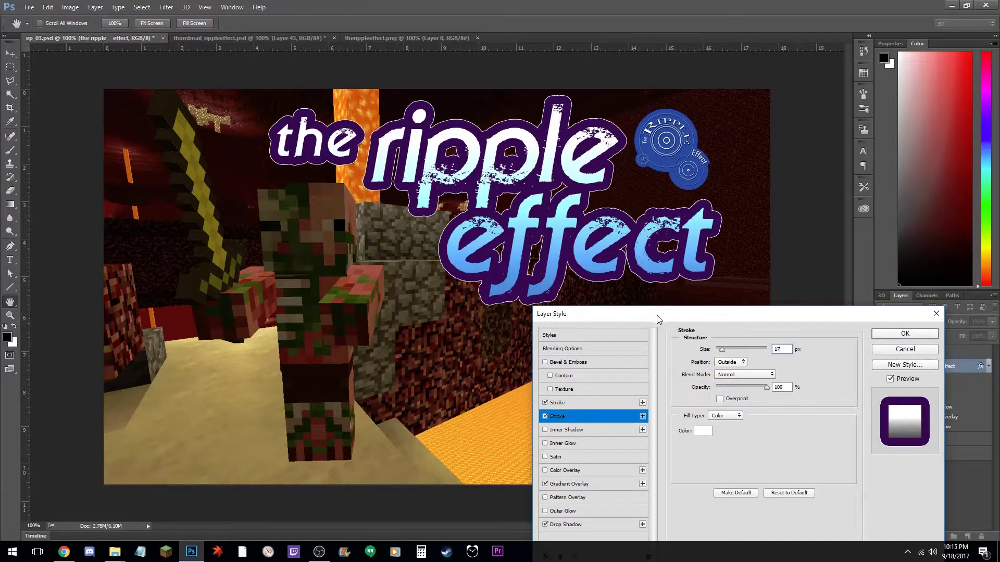
Delete the white second stroke from the title and discard the layer style changes.
left_click_drag(658, 318, 612, 212)
left_click(603, 451)
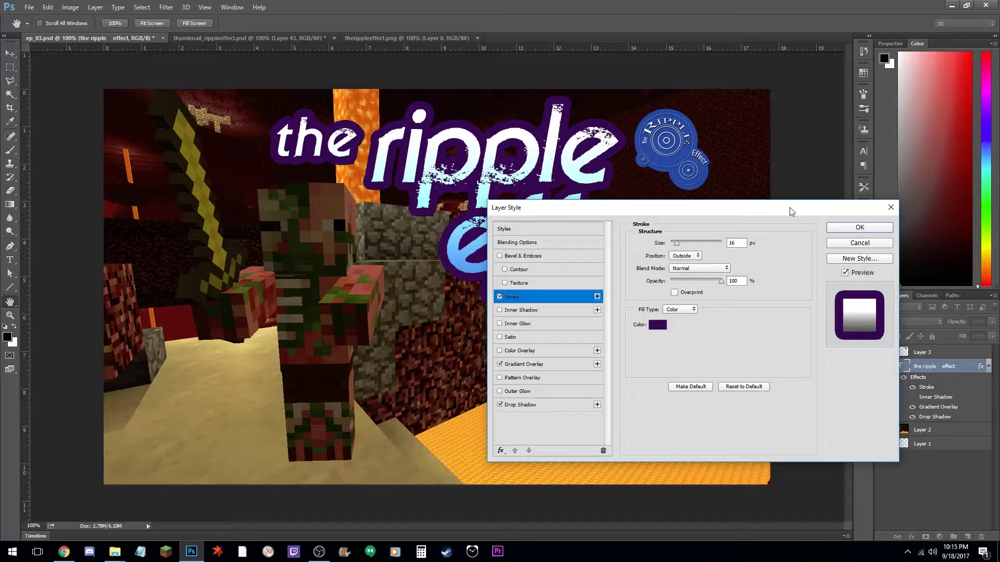
left_click(857, 243)
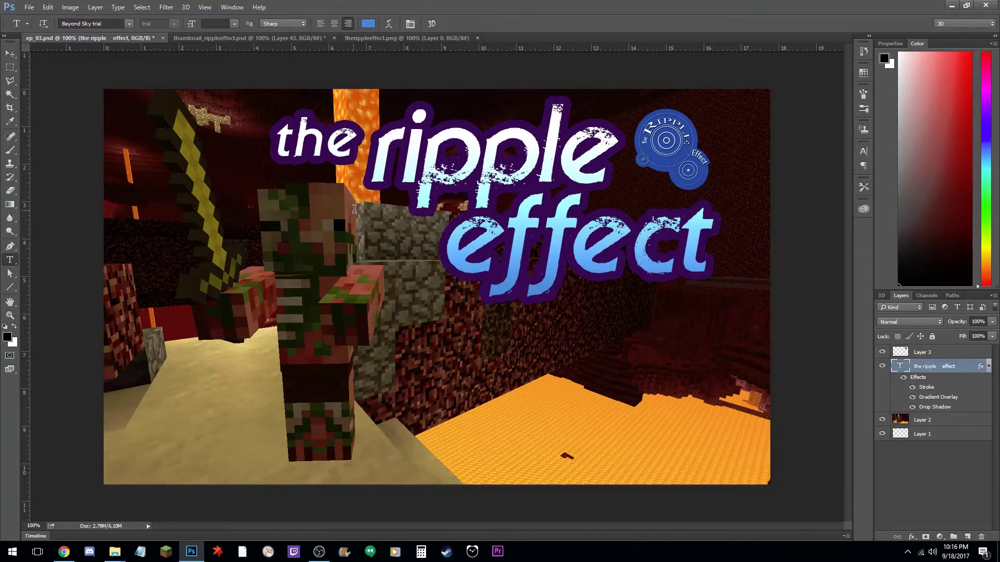
left_click(70, 7)
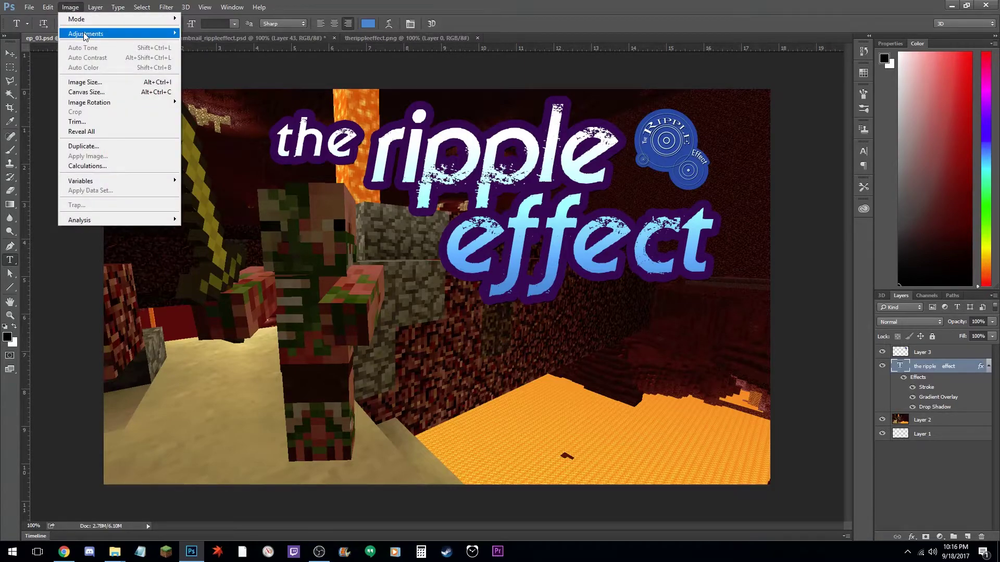
mouse_move(85, 36)
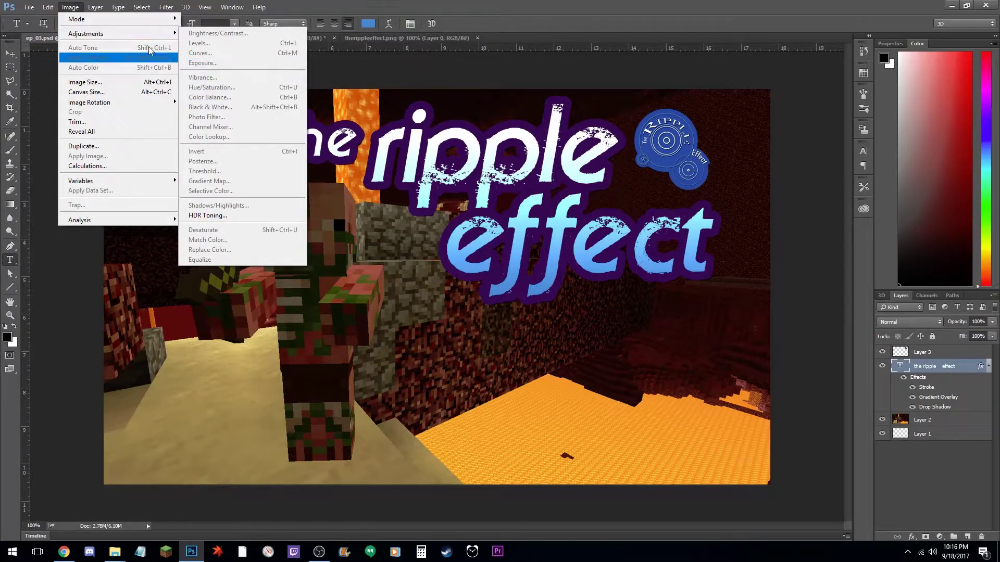
left_click(320, 4)
Check the title's text color without changing it, then show the color swatches.
left_click(367, 23)
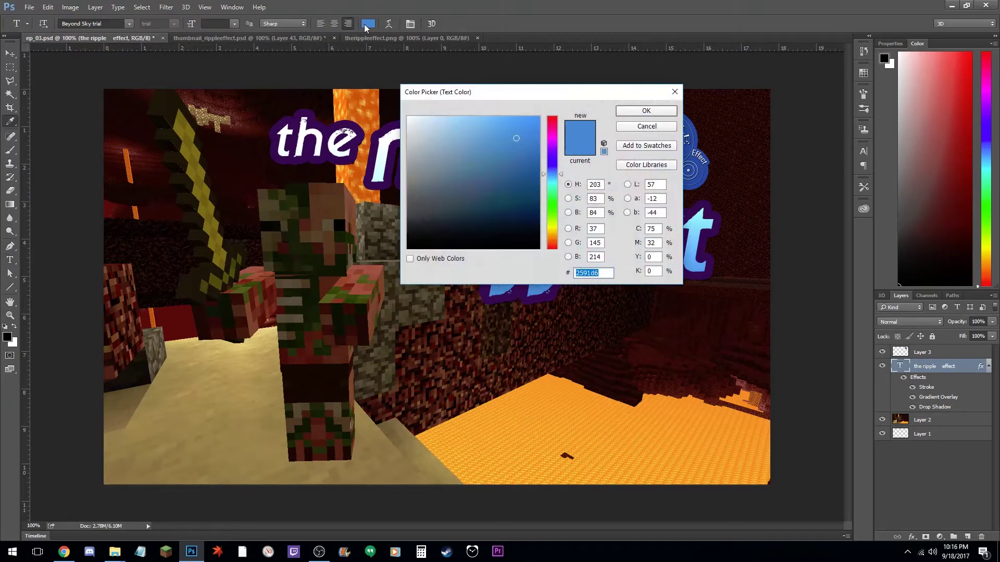
left_click(647, 127)
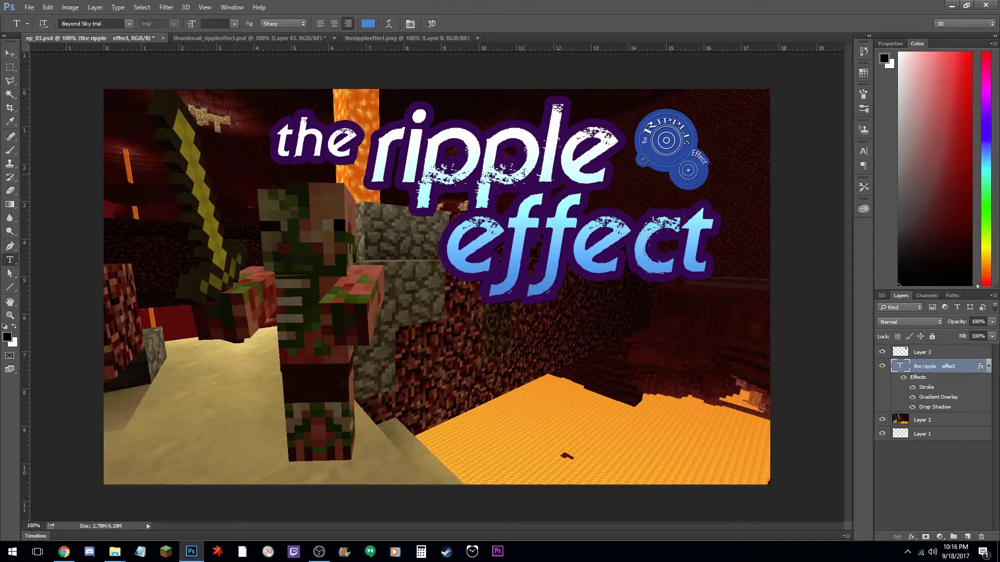
left_click(864, 73)
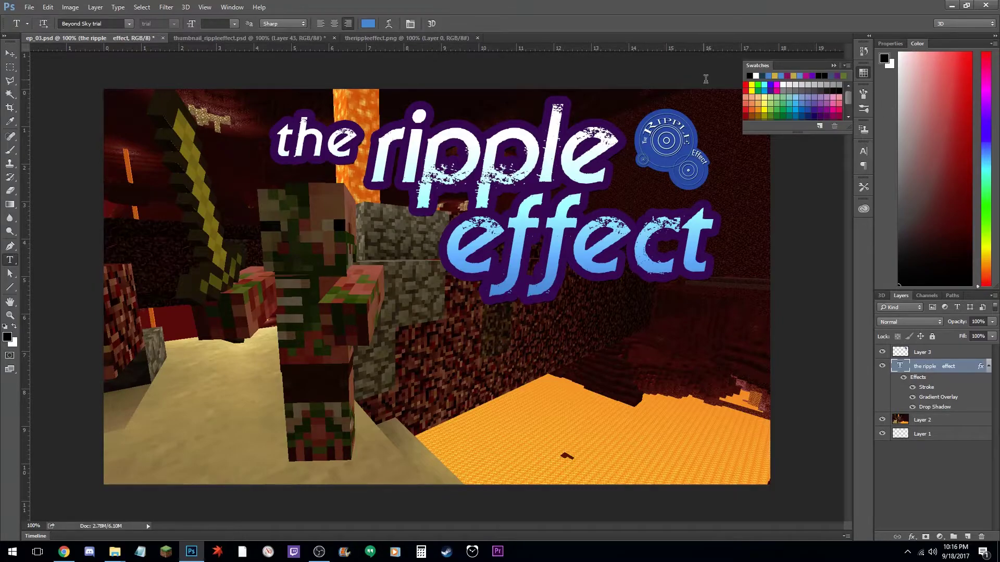
Try title text colors sampled from the zombie and netherrack, and keep the orange #d95b11 sampled from the lava fall.
left_click(373, 23)
left_click_drag(574, 98, 281, 249)
left_click(279, 225)
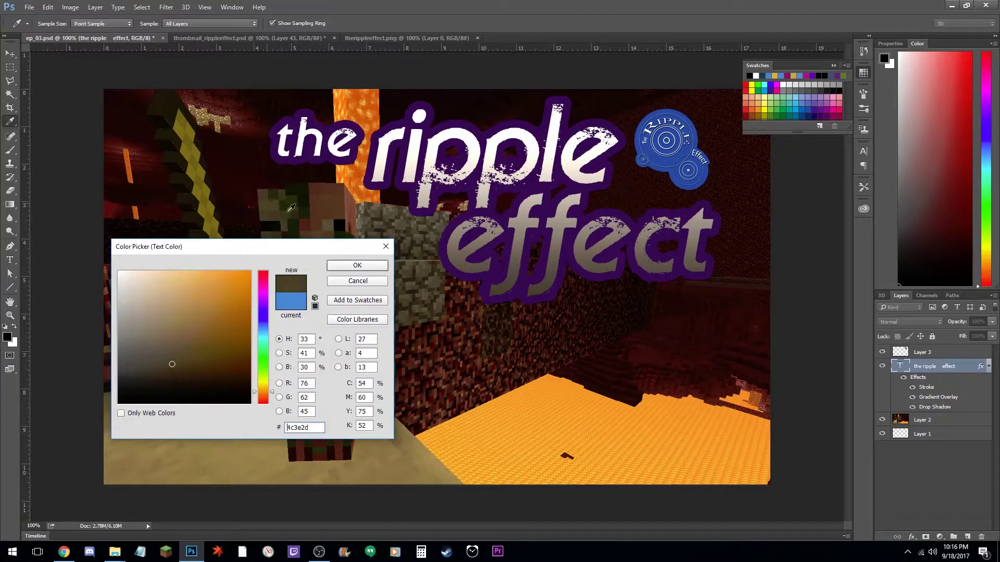
left_click(504, 309)
left_click(578, 313)
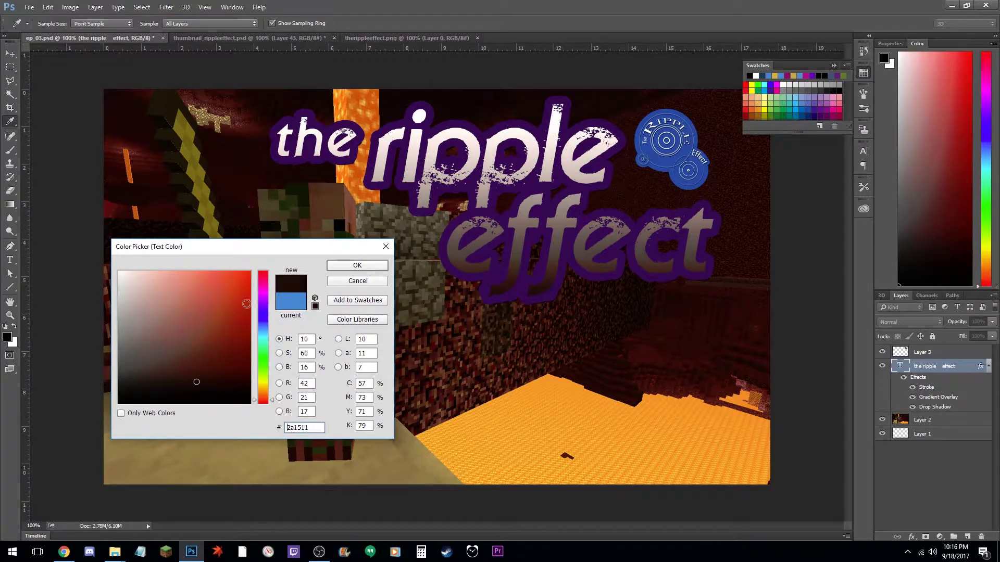
left_click(618, 289)
left_click(662, 303)
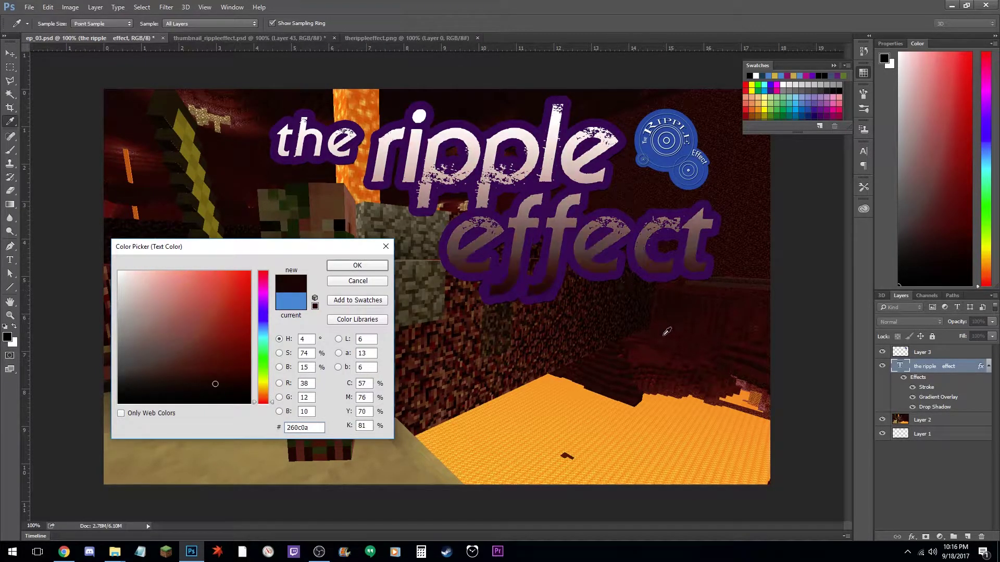
left_click(639, 443)
left_click(630, 441)
left_click(582, 423)
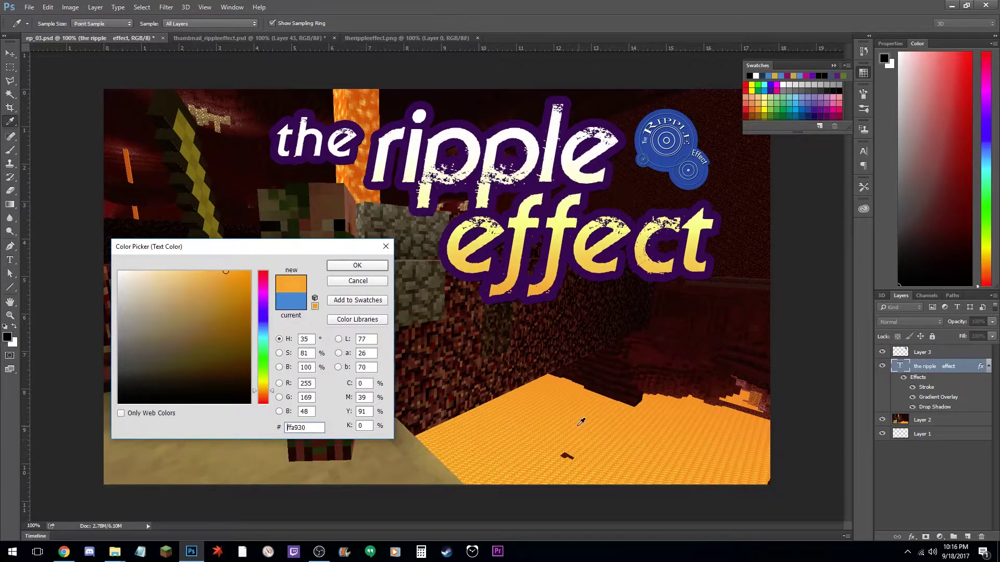
left_click(539, 417)
left_click(355, 168)
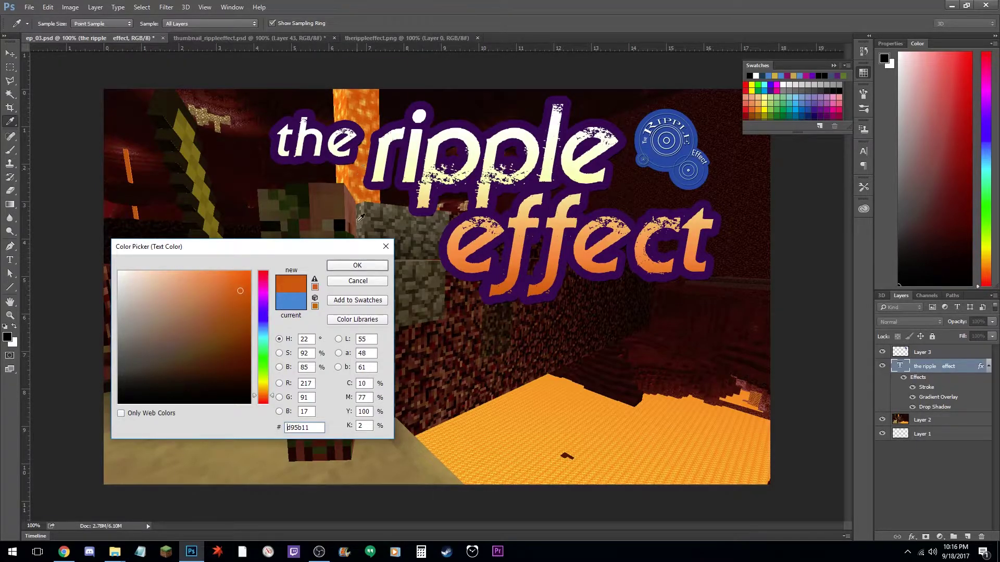
left_click(365, 266)
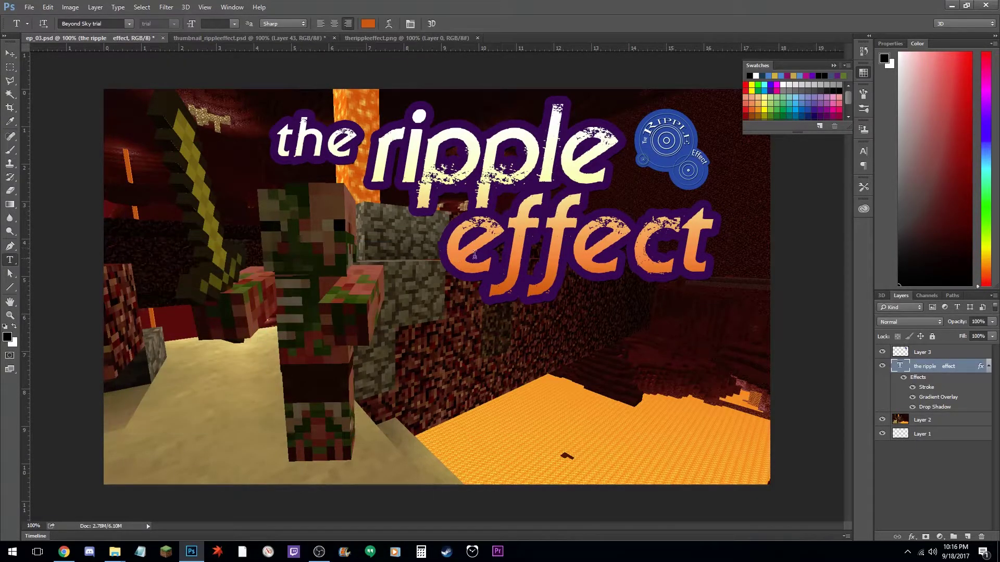
Check how readable the recolored title is at small thumbnail size and at full size.
key("z")
left_click_drag(532, 226, 448, 244)
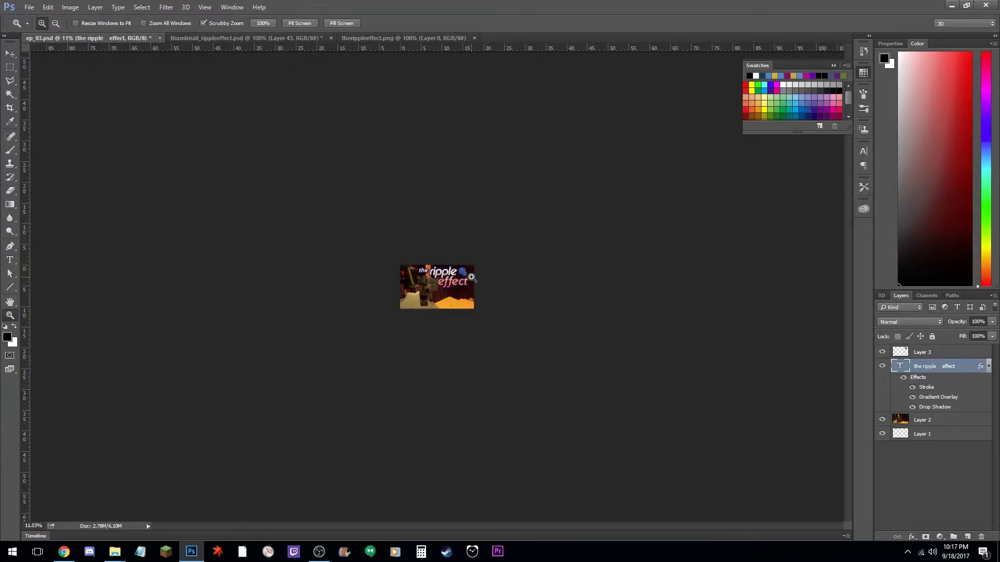
left_click_drag(448, 282, 535, 273)
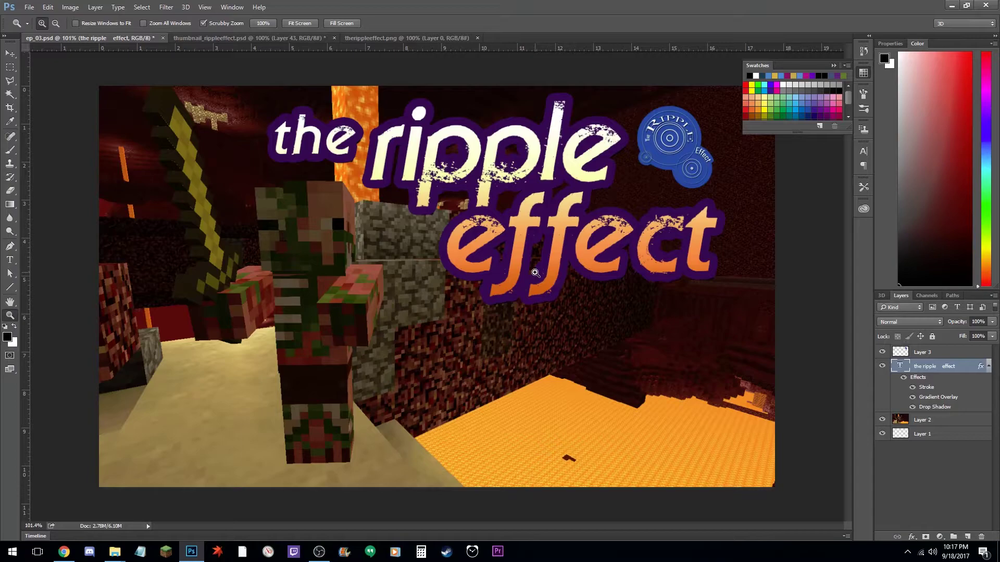
left_click_drag(523, 253, 466, 310)
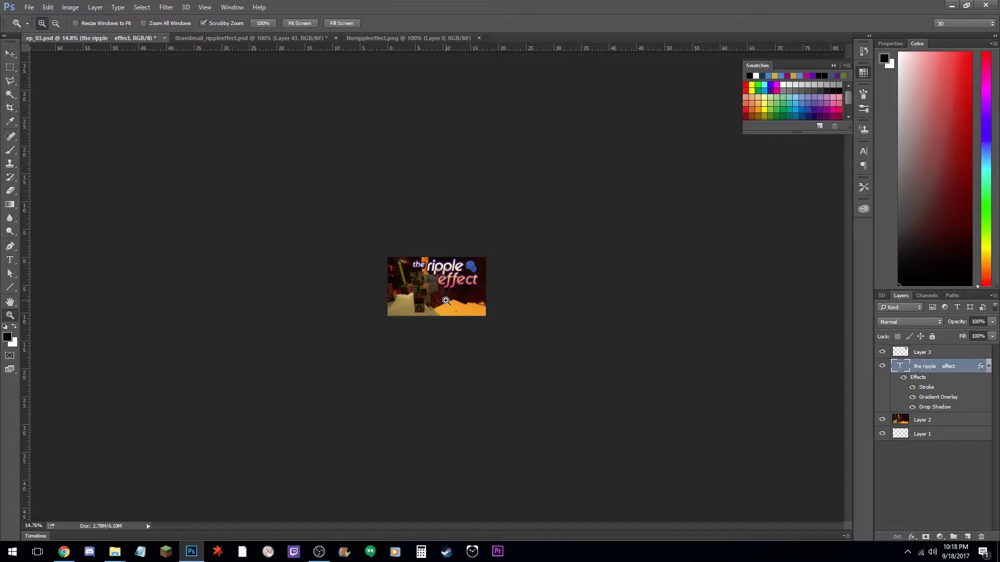
left_click_drag(452, 289, 524, 281)
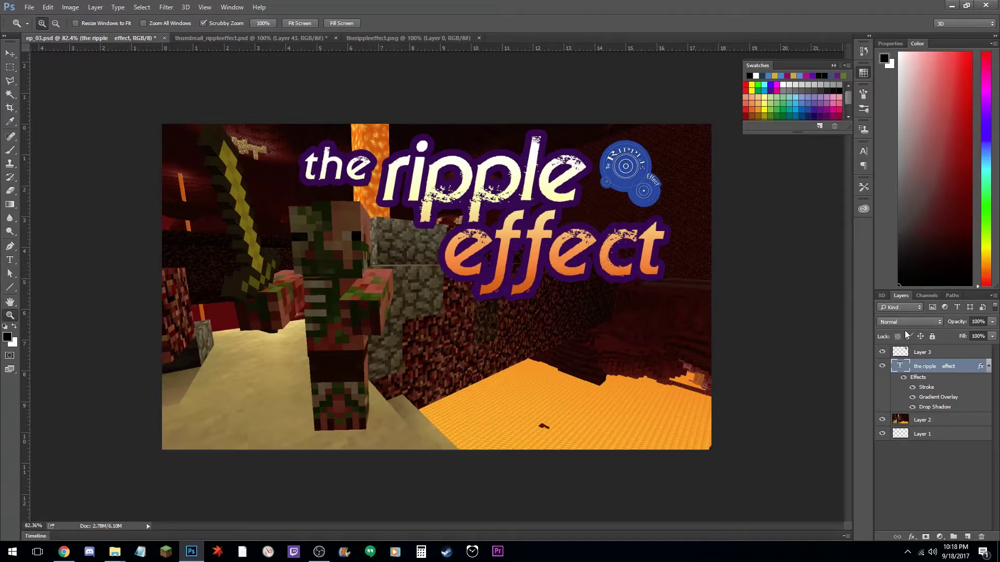
Try blue #4785d2 as the title's stroke color.
double_click(961, 391)
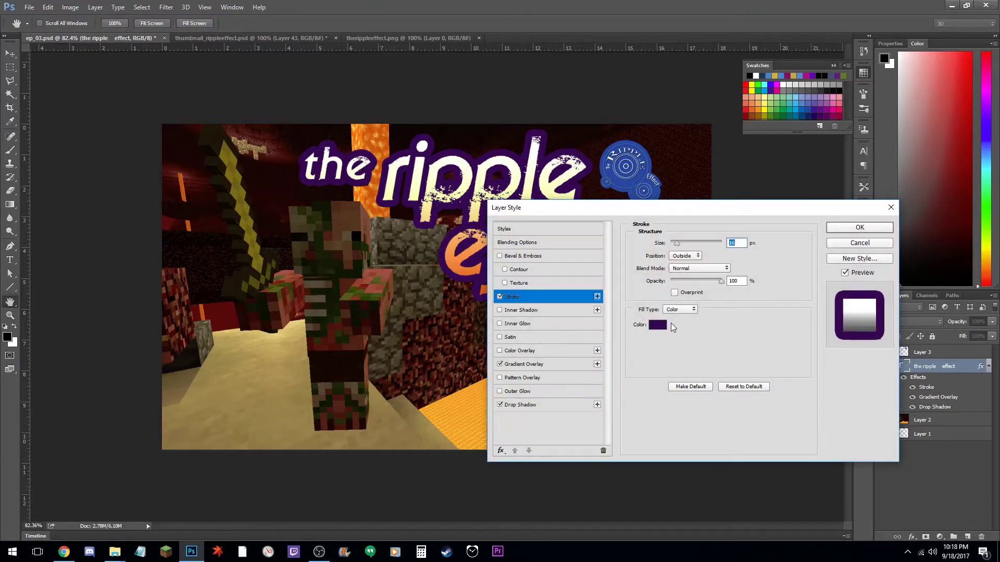
left_click(659, 326)
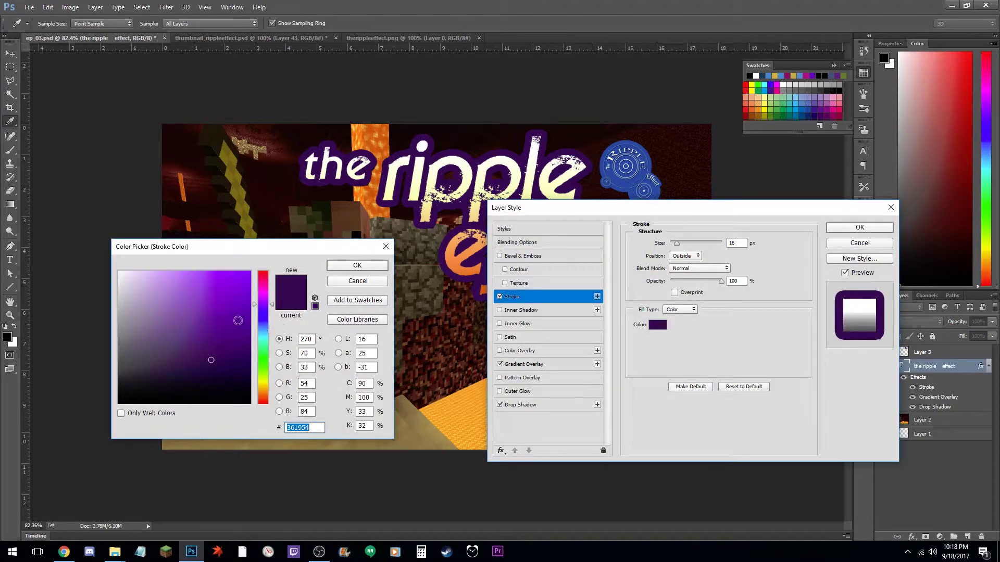
mouse_move(273, 310)
left_mouse_down()
mouse_move(272, 325)
mouse_move(228, 295)
mouse_move(206, 295)
left_mouse_up()
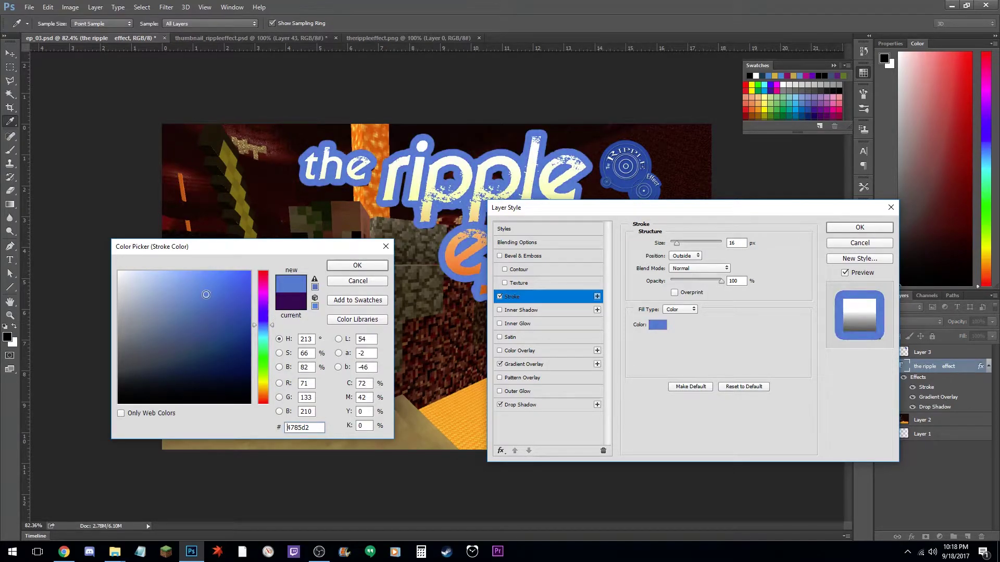
left_click(359, 282)
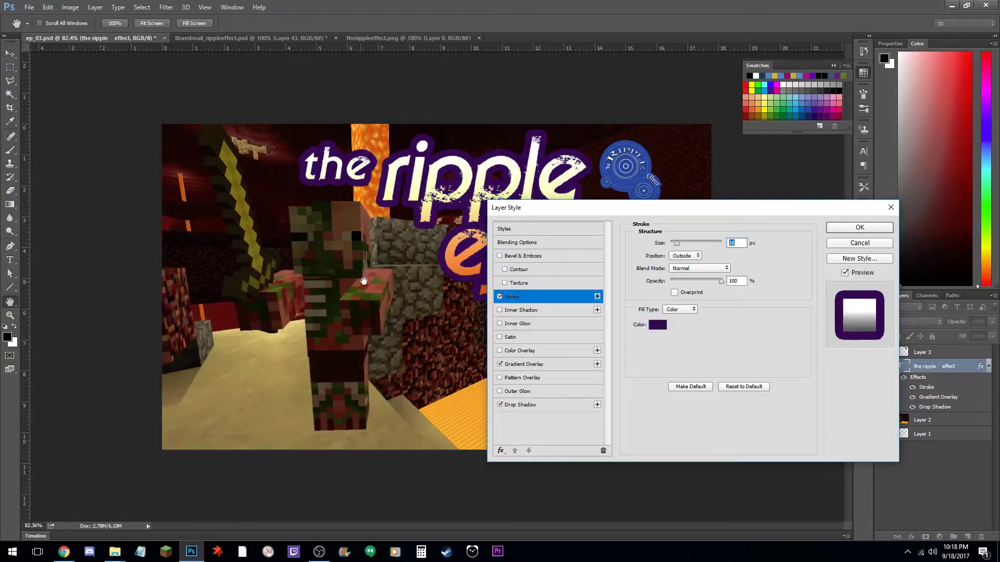
Try blue and yellow-green stroke colors on the title, apply a bright green one, and check it at thumbnail size.
left_click(656, 326)
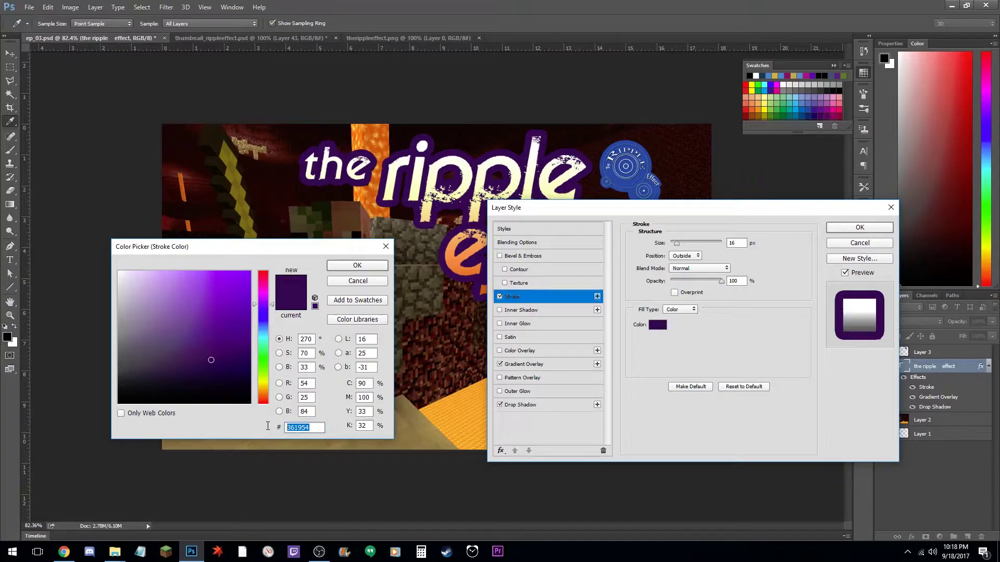
left_click_drag(271, 306, 271, 328)
left_click(223, 289)
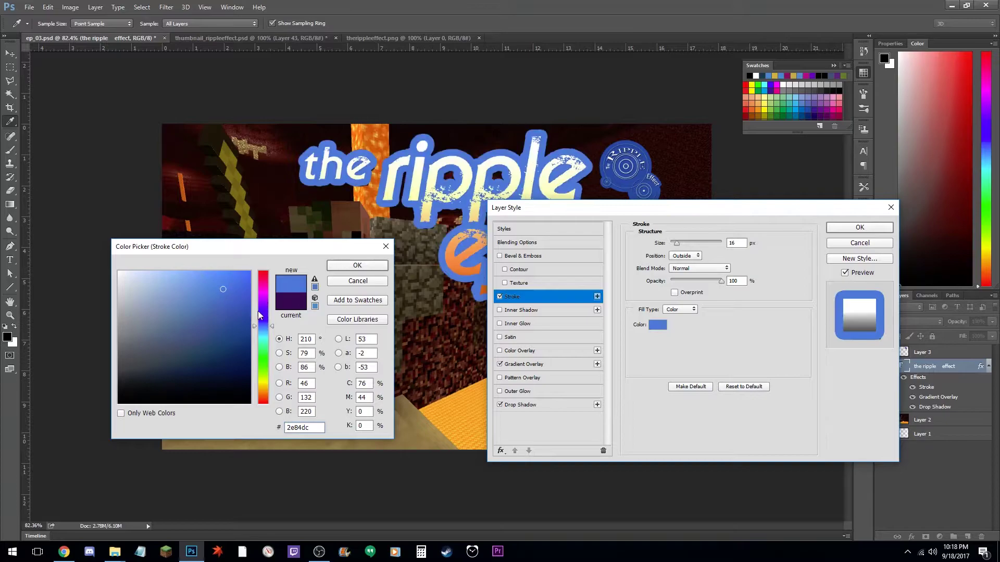
left_click_drag(275, 331, 273, 380)
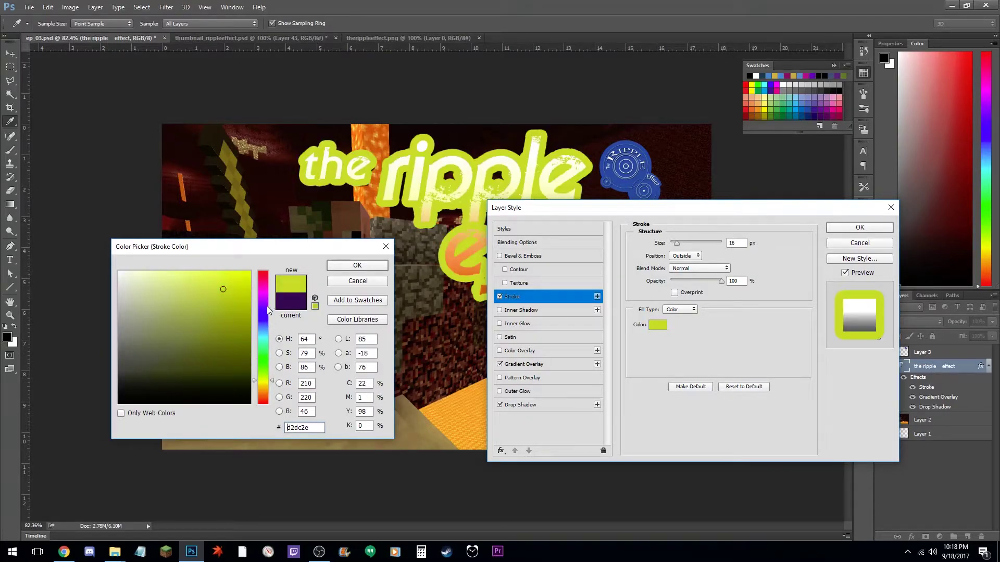
mouse_move(267, 310)
left_mouse_down()
mouse_move(271, 296)
mouse_move(270, 358)
left_mouse_up()
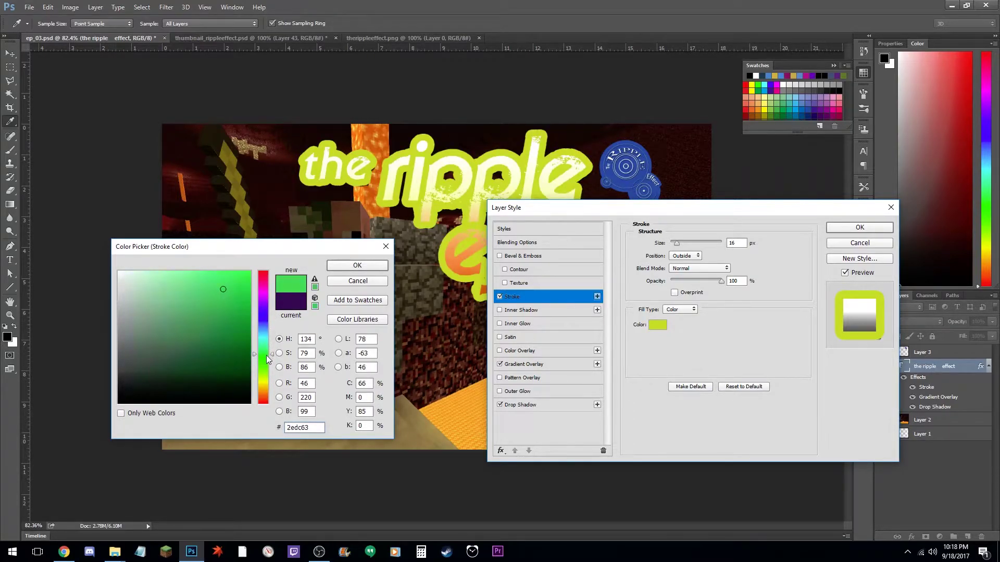
left_click(358, 265)
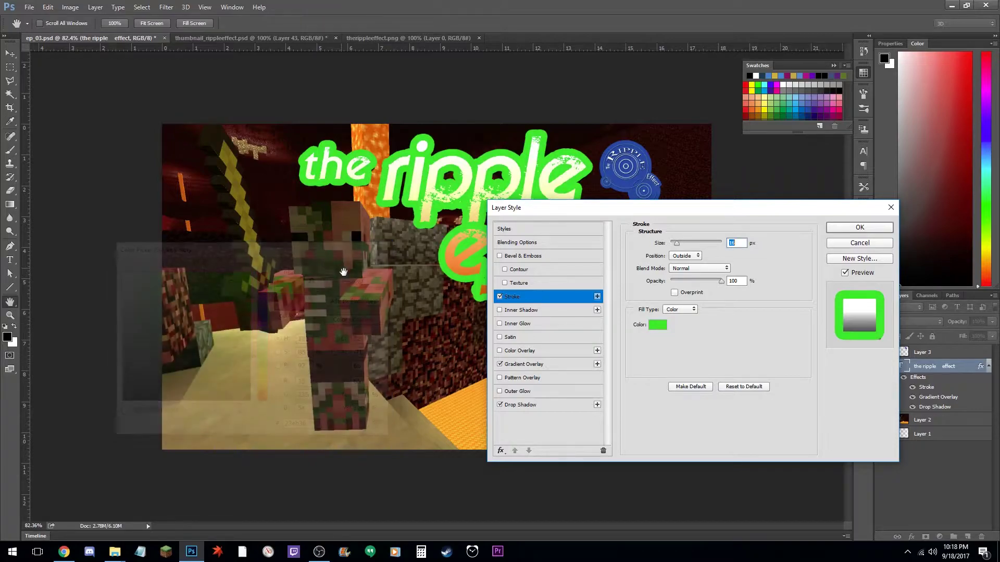
left_click(859, 228)
key("z")
left_click_drag(651, 245, 565, 266)
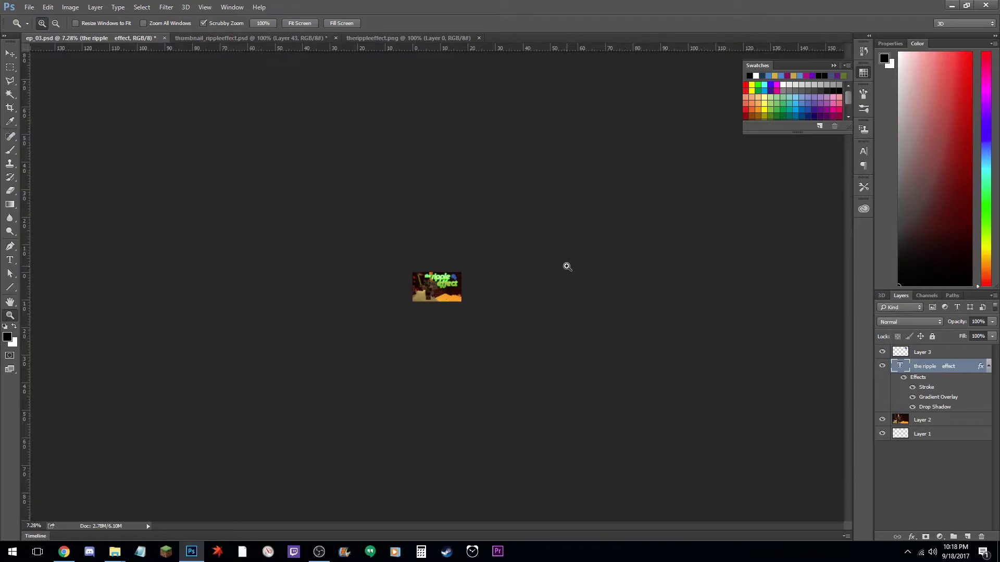
left_click_drag(469, 286, 555, 292)
Set the title's stroke color to dark green #08370d and check it at thumbnail size.
double_click(960, 391)
left_click(657, 324)
left_click_drag(236, 351, 231, 375)
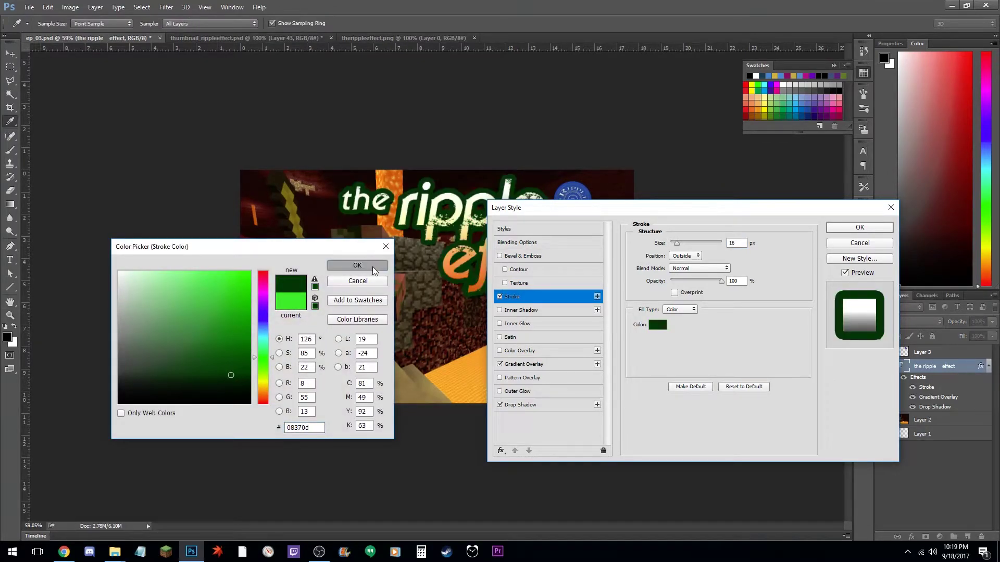
left_click(373, 266)
left_click(849, 228)
key("z")
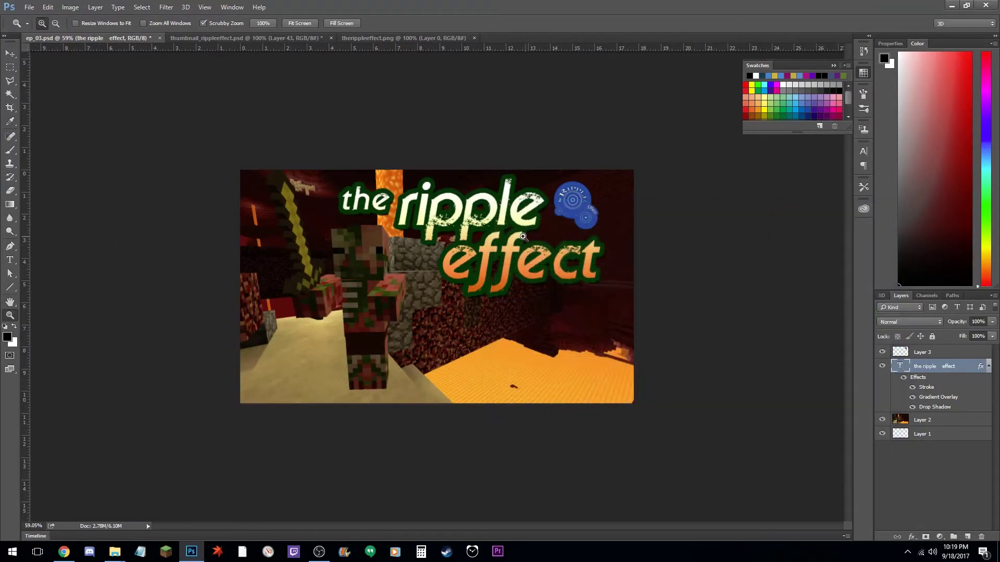
left_click_drag(568, 268, 505, 271)
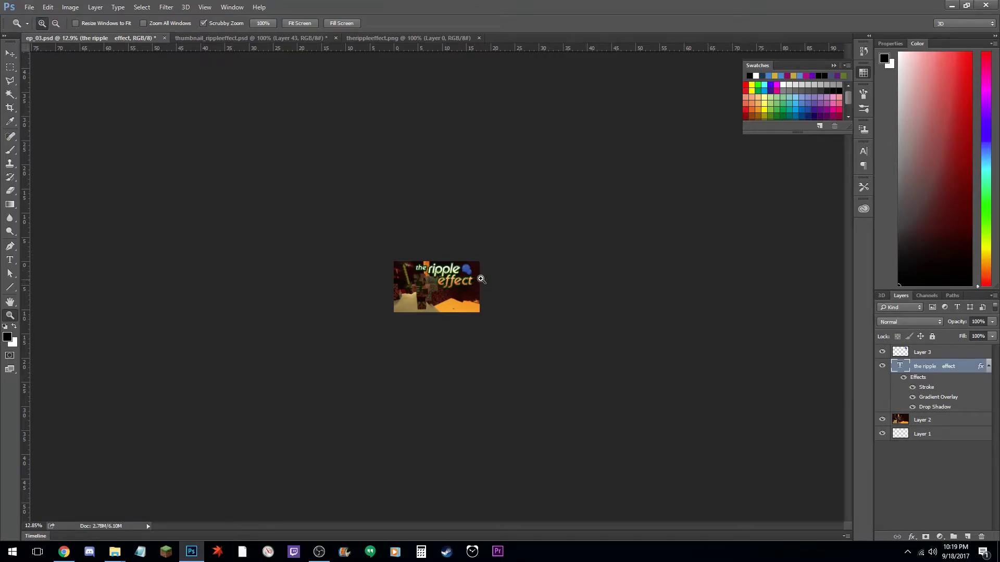
Compare the title's history states with the blue text, purple stroke and green stroke, then revert to the Set Character Style state.
left_click(864, 52)
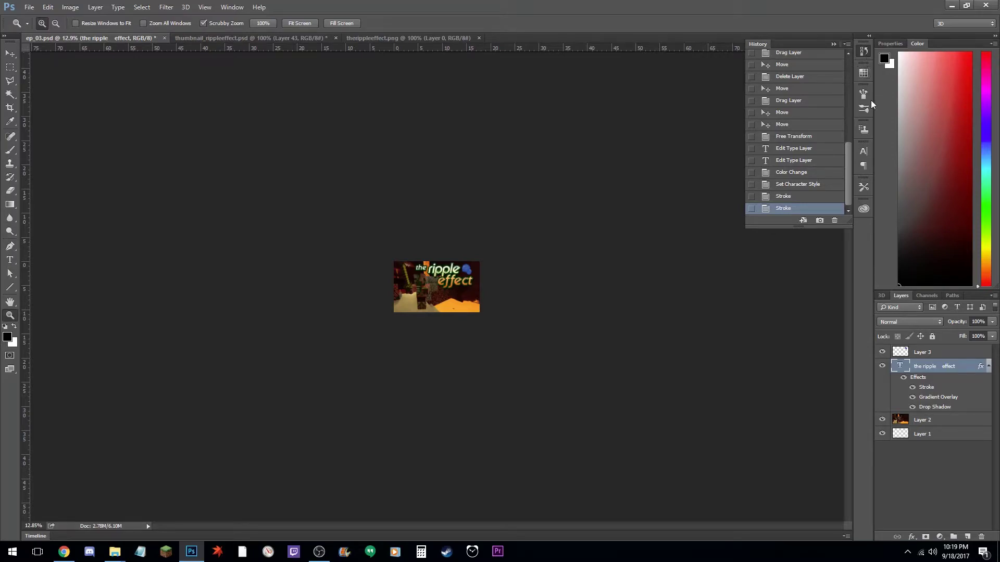
left_click(792, 173)
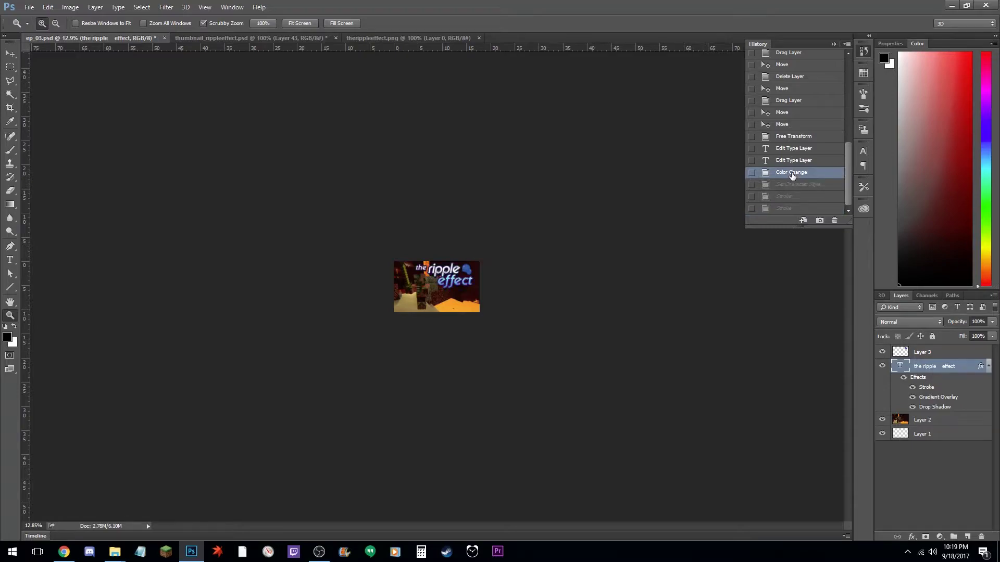
left_click(789, 186)
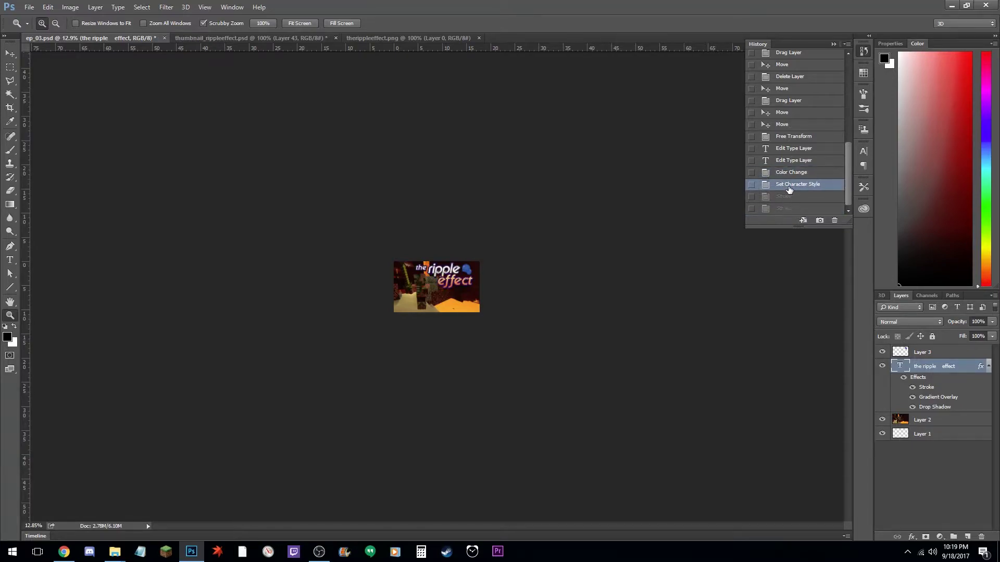
left_click(790, 208)
left_click(791, 186)
left_click(786, 211)
key("ctrl+z")
key("ctrl+z")
left_click(788, 186)
left_click(786, 210)
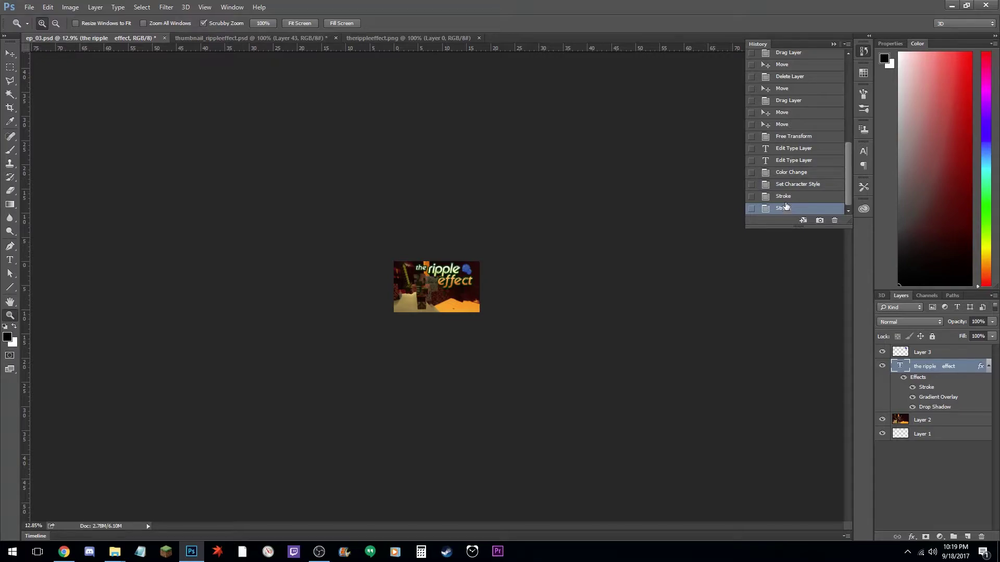
left_click(789, 186)
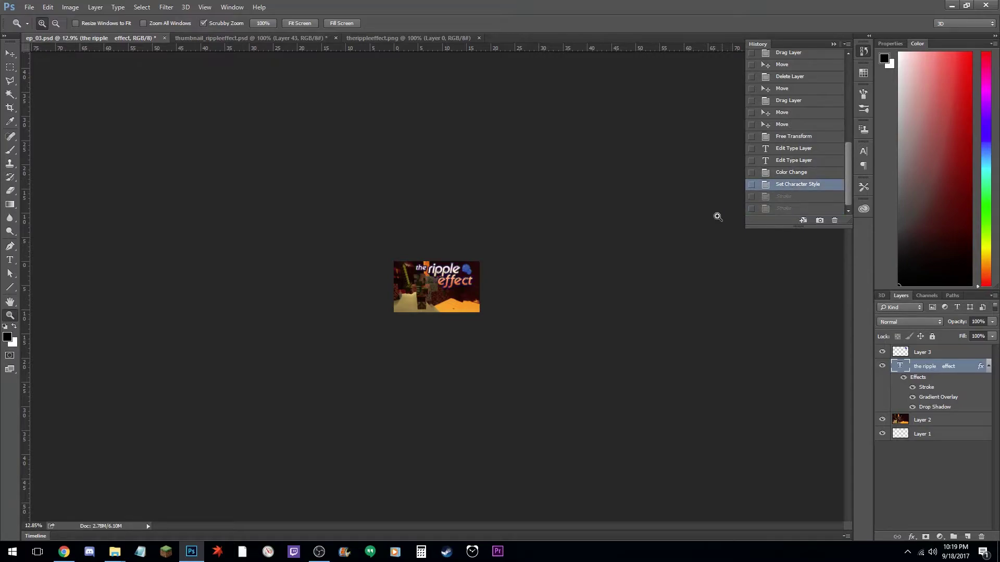
left_click_drag(484, 278, 549, 278)
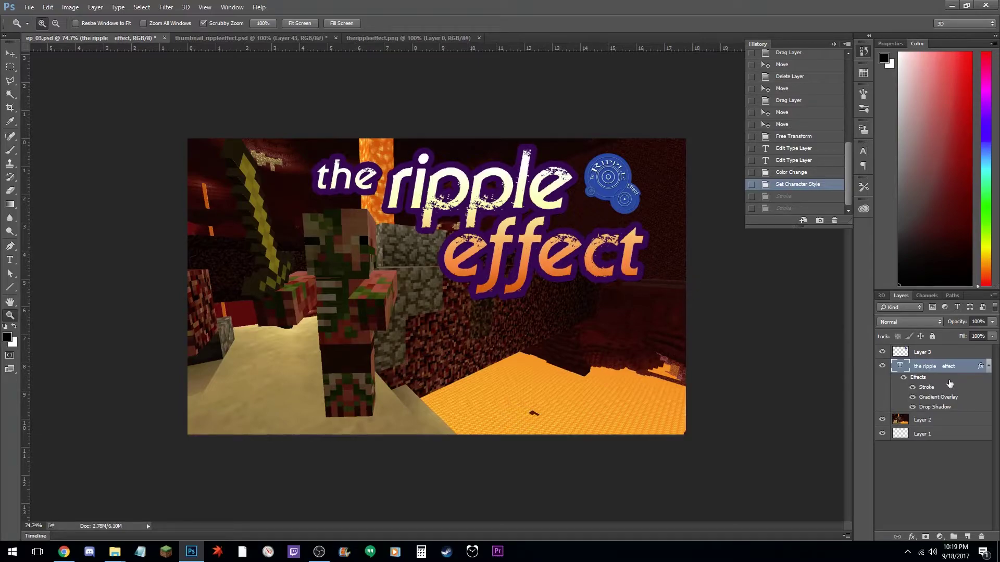
Copy the "ep 02" text layer from thumbnail_rippleeffect.psd into the lower-left area of the ep_03.psd image.
left_click(265, 38)
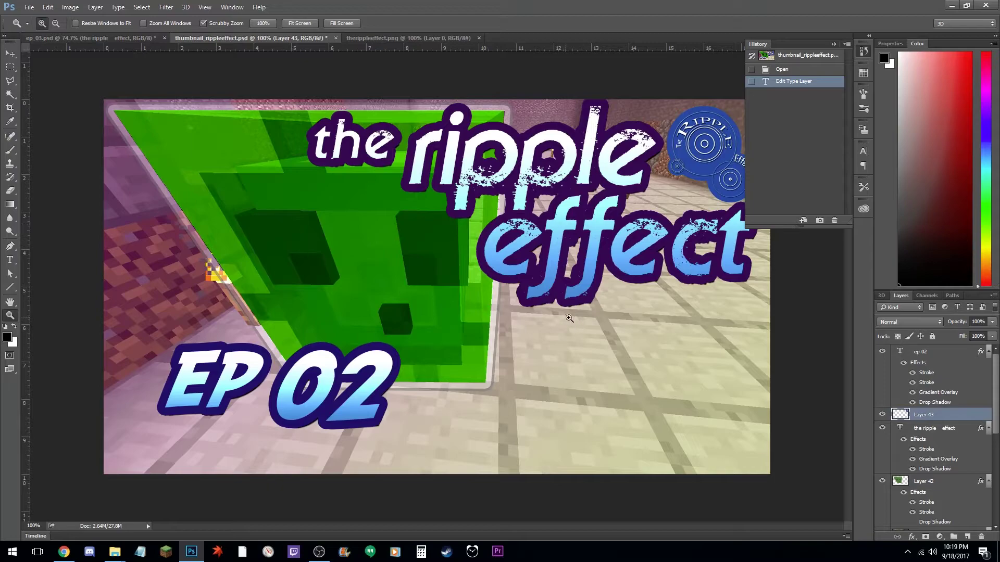
left_click(945, 358)
key("v")
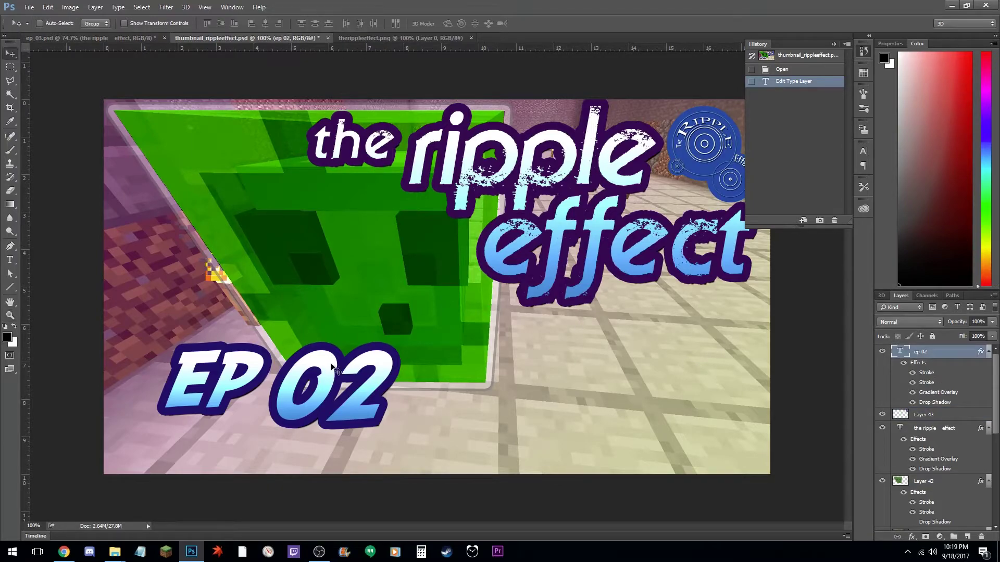
mouse_move(354, 385)
left_mouse_down()
mouse_move(193, 70)
mouse_move(139, 39)
mouse_move(286, 197)
mouse_move(315, 371)
mouse_move(365, 386)
left_mouse_up()
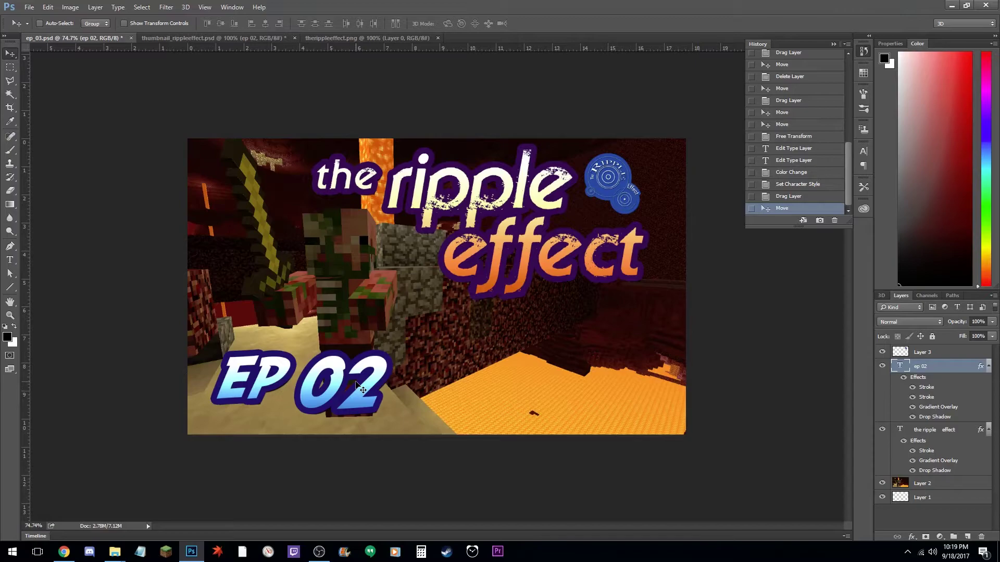
Change the episode label's number from 02 to 03 and view the thumbnail at 100%.
key("t")
left_click_drag(357, 385, 386, 386)
type("3")
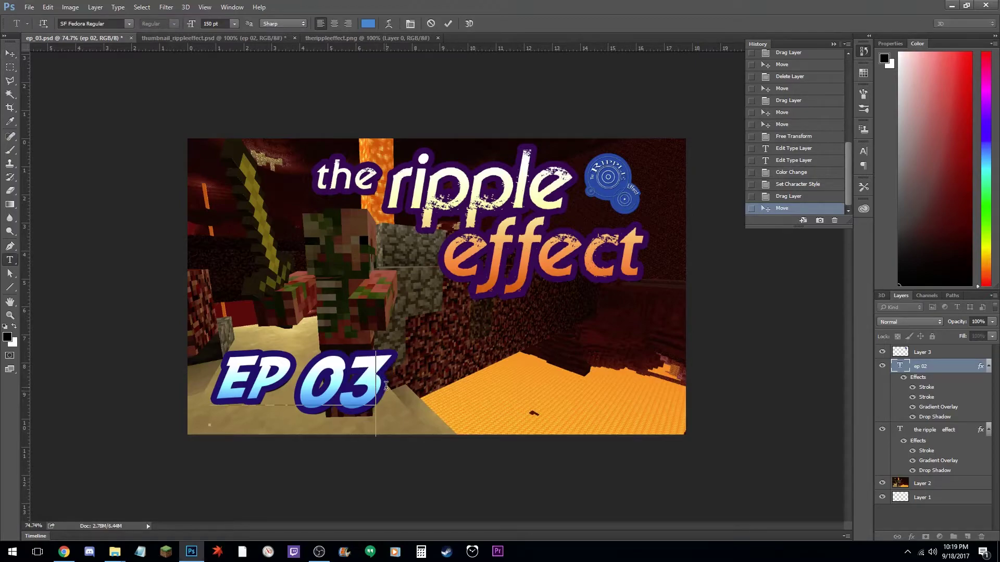
key("ctrl+Return")
key("z")
mouse_move(517, 362)
left_mouse_down()
mouse_move(433, 361)
mouse_move(521, 349)
left_mouse_up()
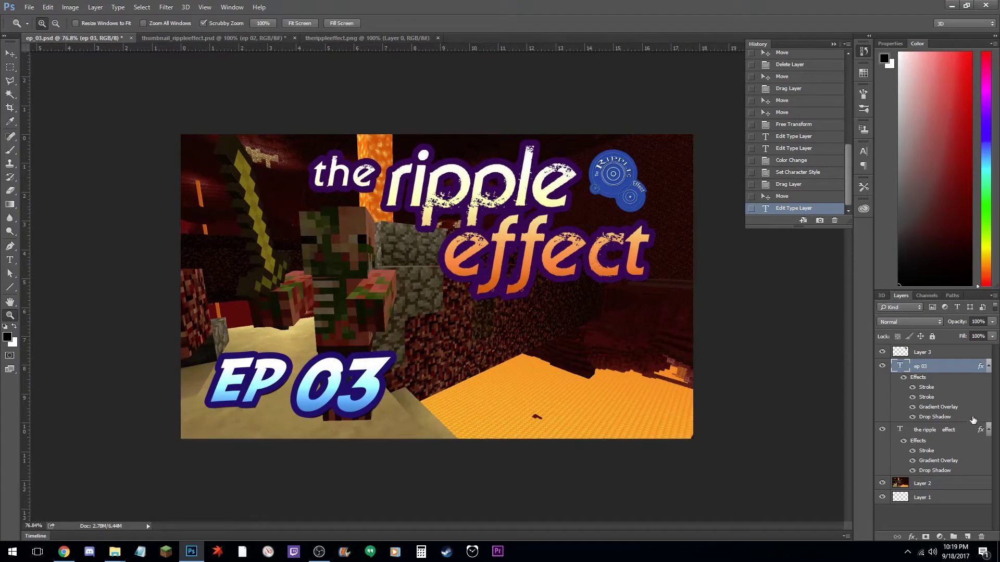
key("ctrl+plus")
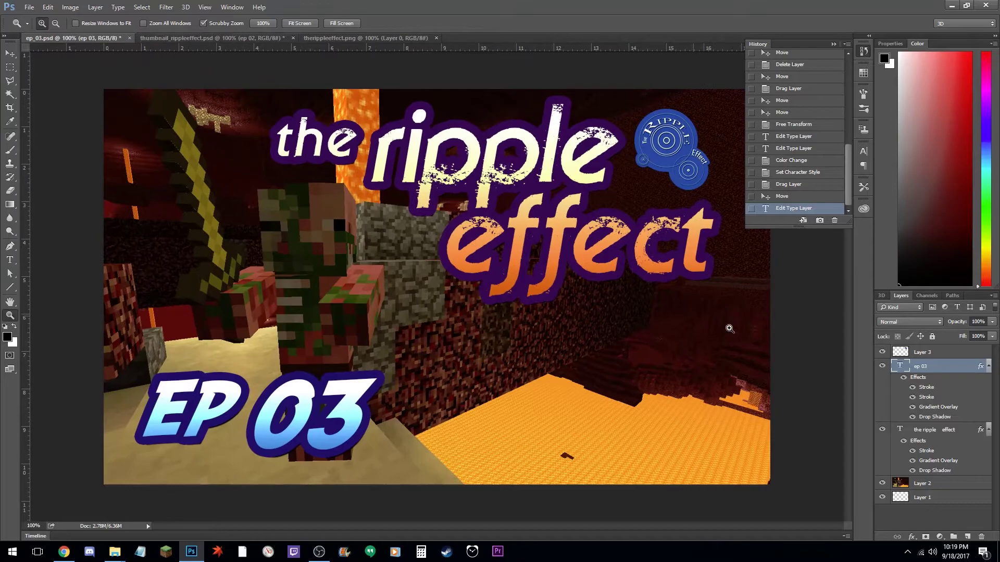
Copy the hex code d95b11 from the text color of "the ripple effect" title layer.
left_click(956, 429)
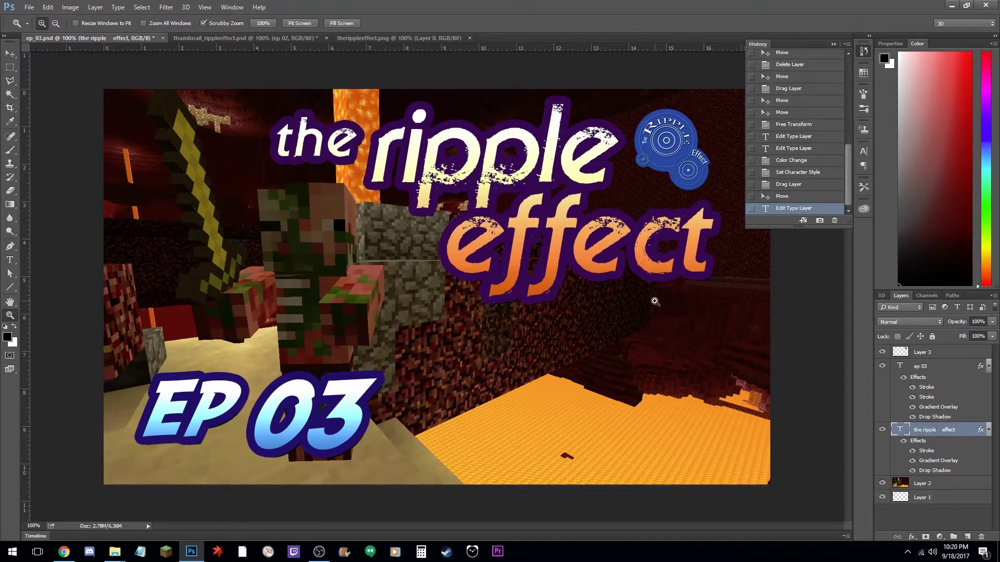
key("t")
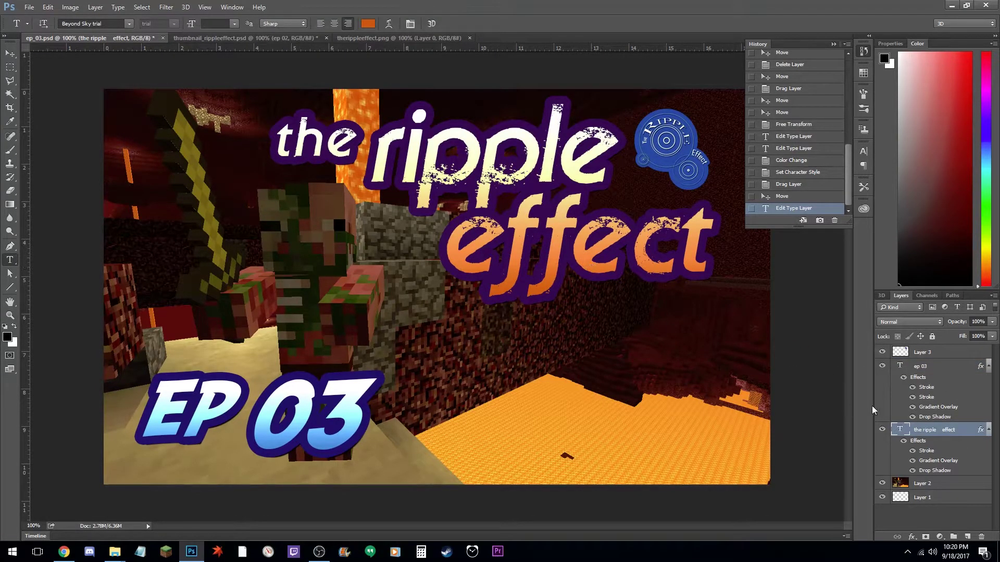
left_click(941, 369)
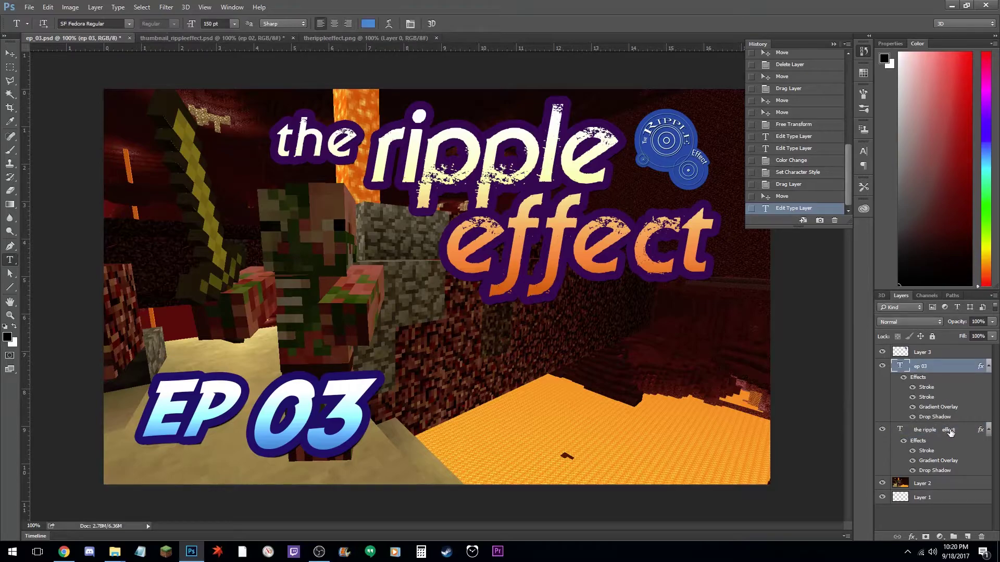
left_click(949, 431)
left_click(367, 24)
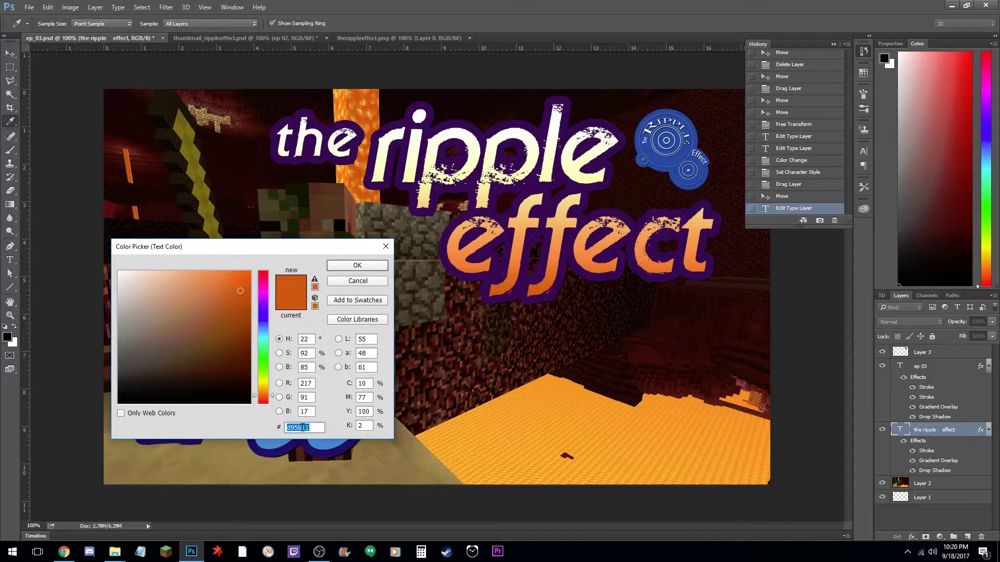
right_click(303, 430)
left_click(336, 317)
left_click(351, 266)
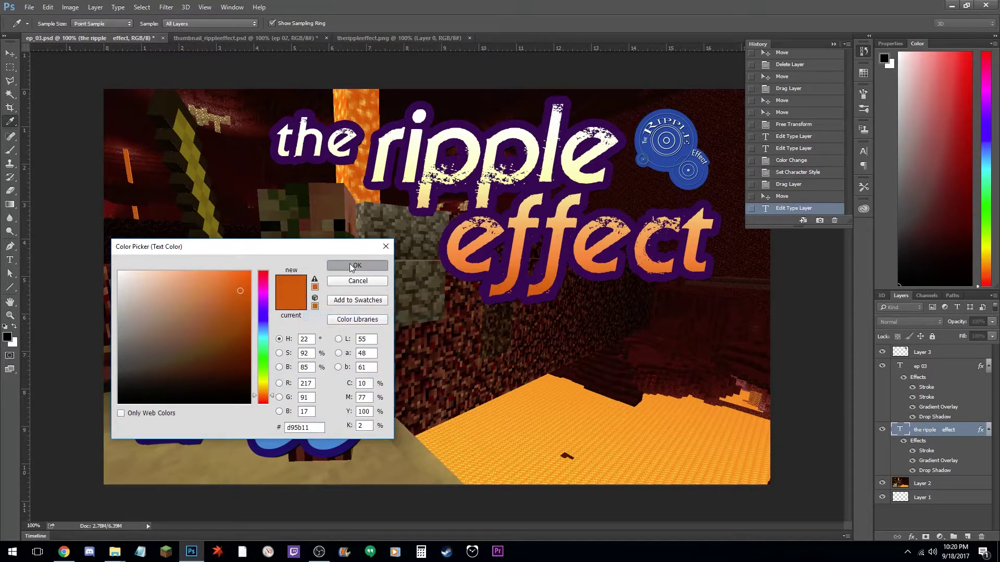
Set the "ep 03" label's text color to the title's orange #d95b11 and check it at thumbnail size.
left_click(946, 370)
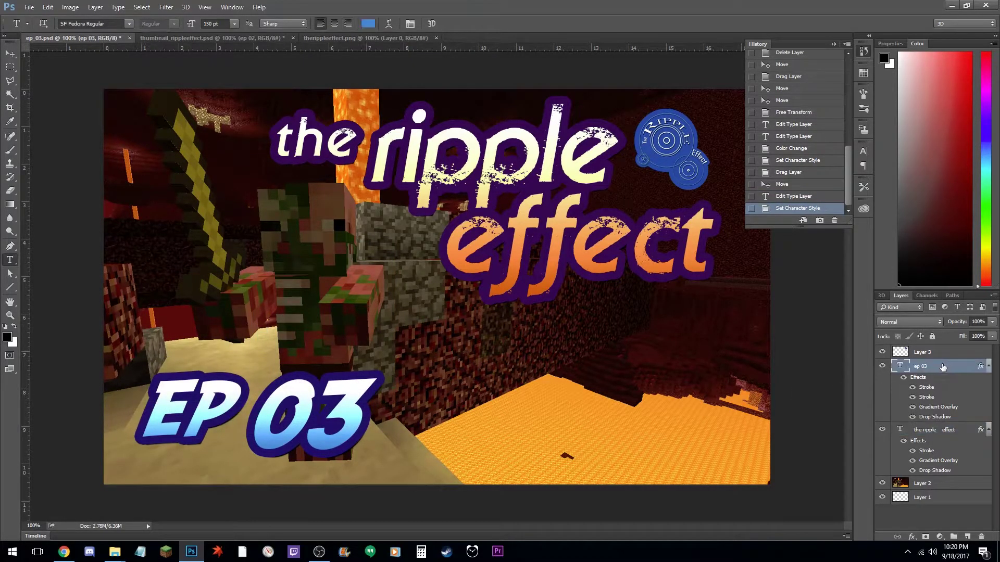
left_click(368, 25)
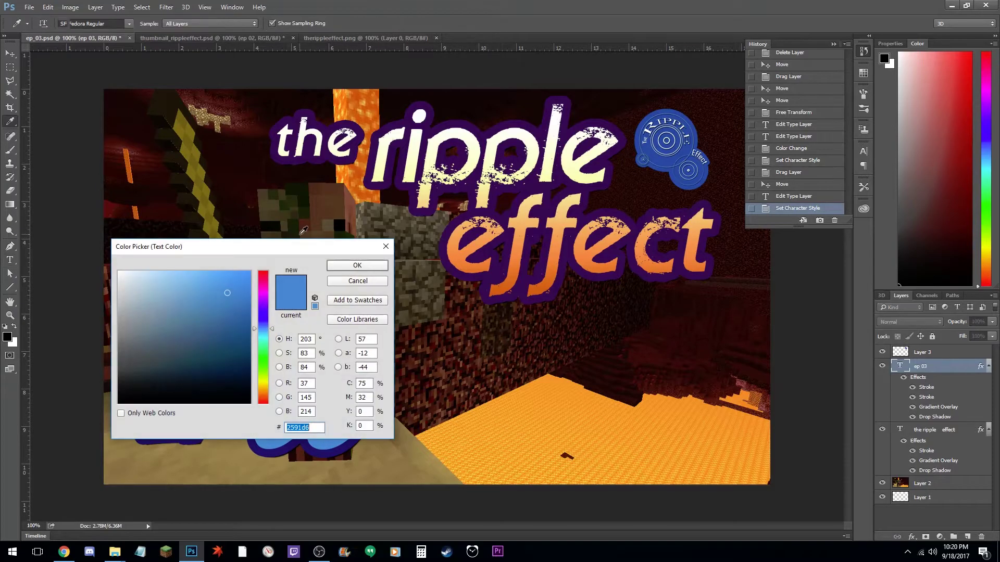
key("ctrl+v")
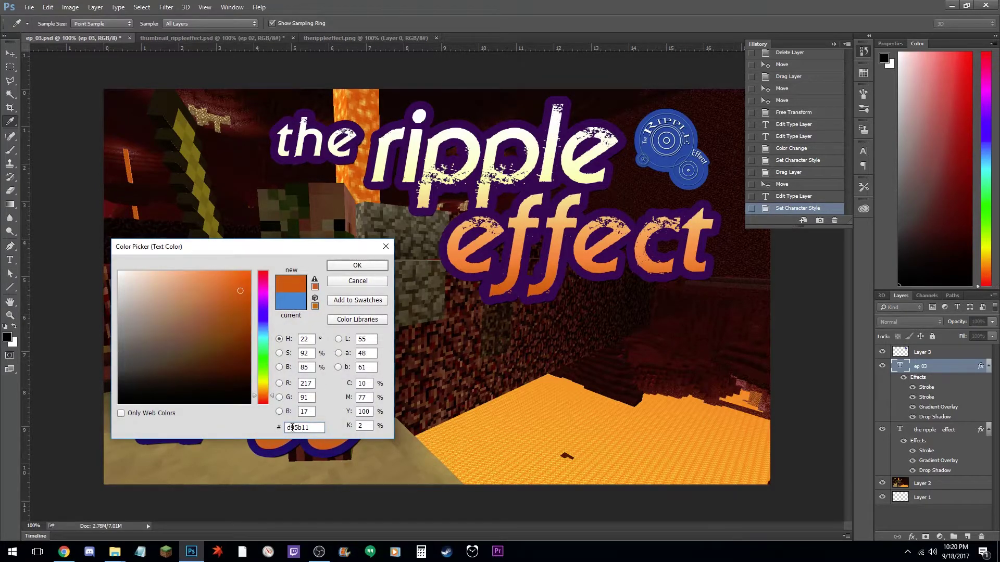
left_click(357, 266)
key("z")
left_click_drag(483, 296, 379, 311)
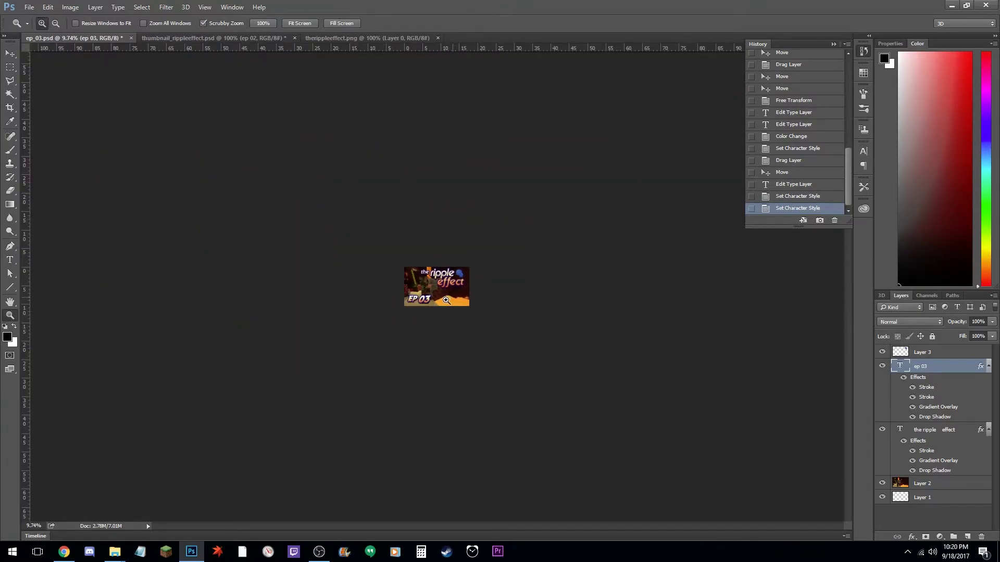
left_click(446, 300, "alt")
left_click_drag(467, 307, 475, 303)
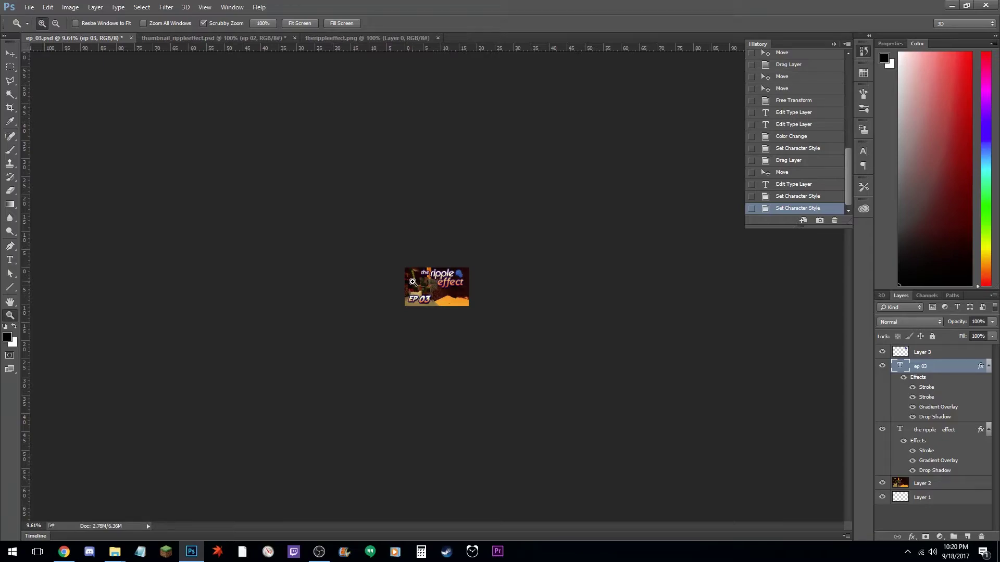
left_click_drag(440, 298, 529, 293)
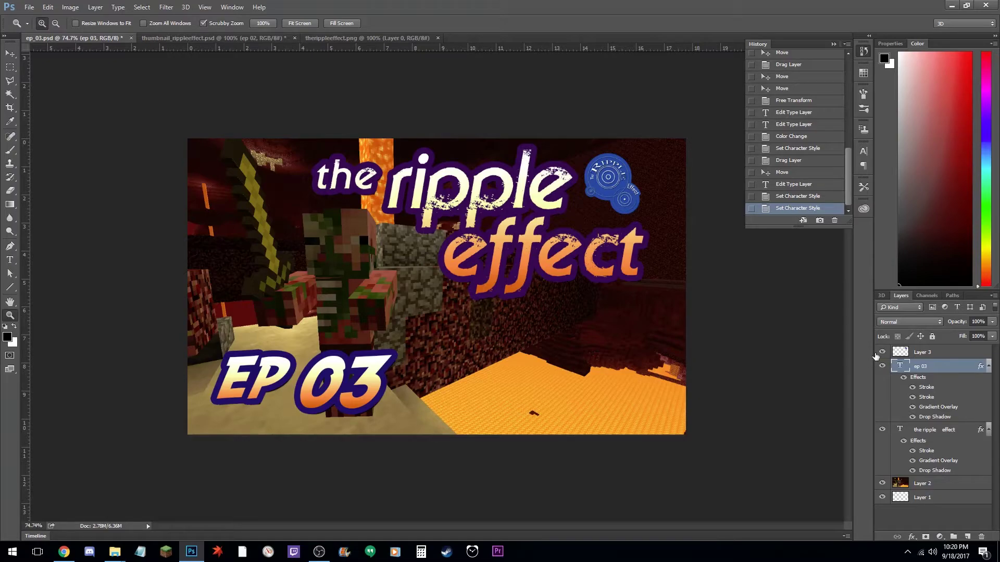
Hide Layer 3, the "ep 03" label and the title layer, and compare the bare screenshot with thumbnail_rippleeffect.psd.
left_click_drag(879, 375, 890, 441)
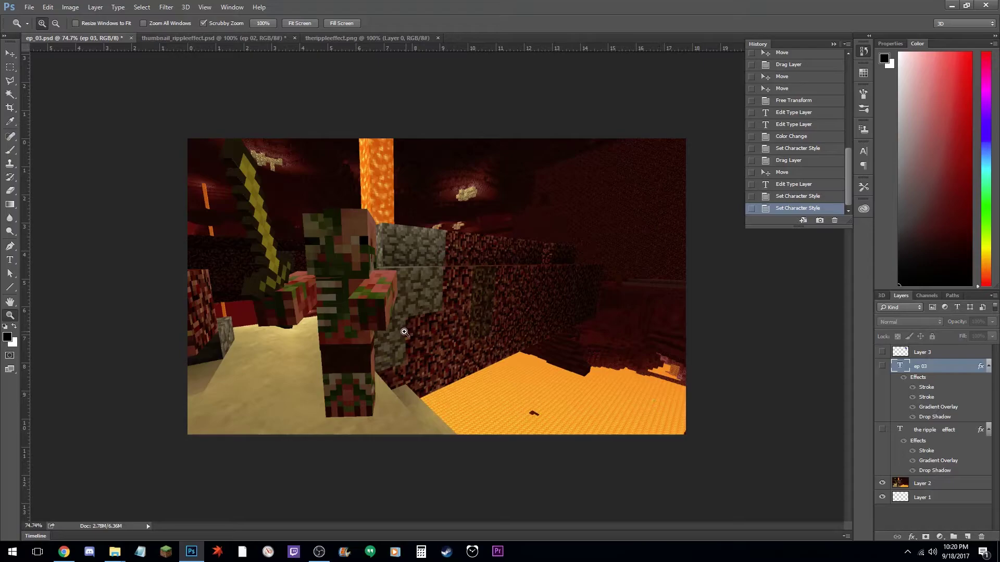
left_click(259, 40)
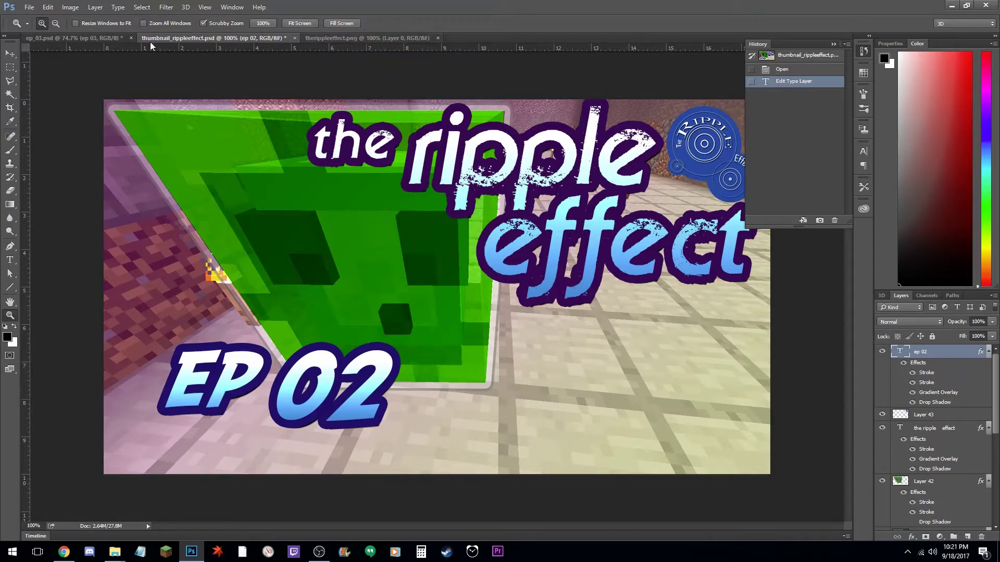
left_click(77, 38)
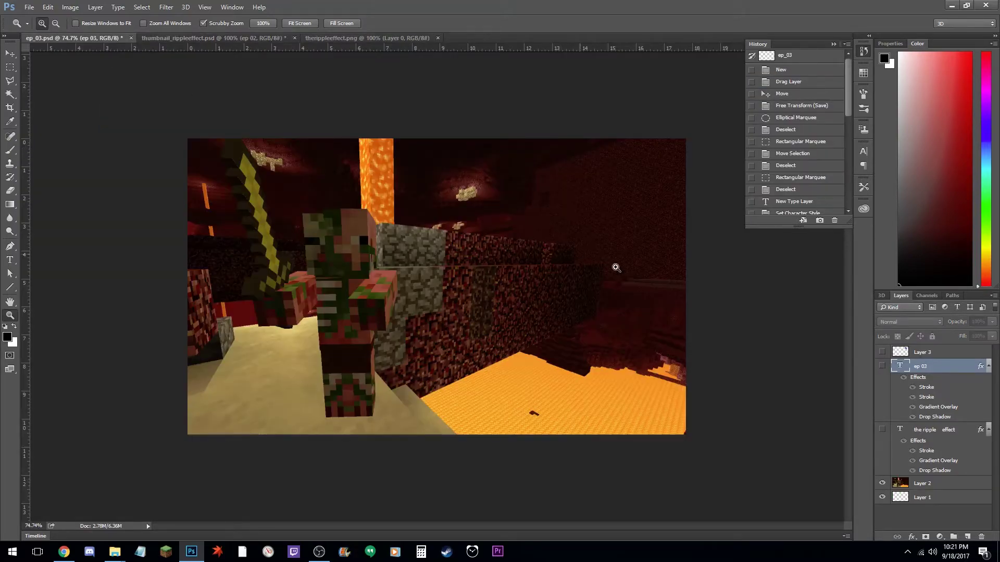
left_click_drag(237, 179, 257, 178)
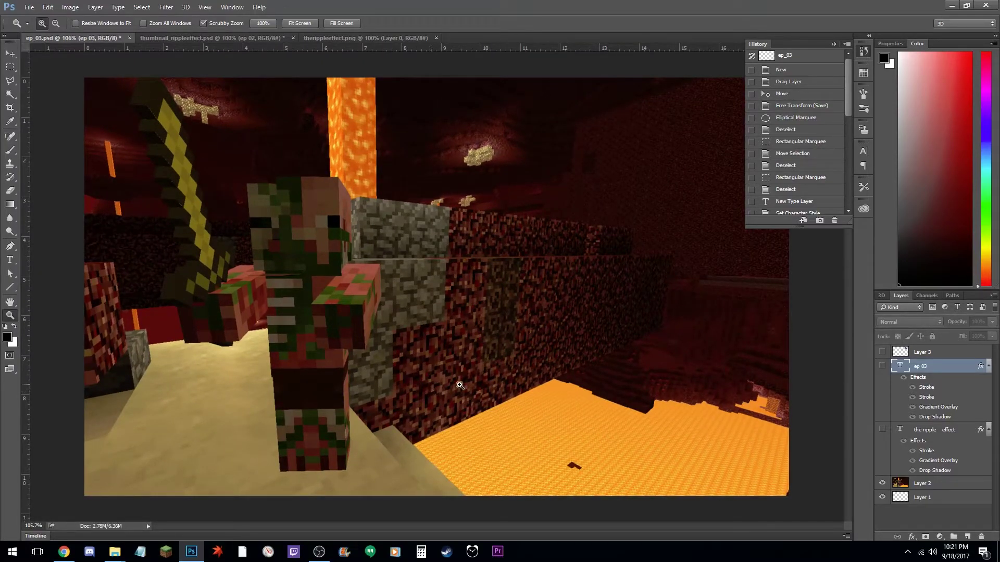
left_click(953, 296)
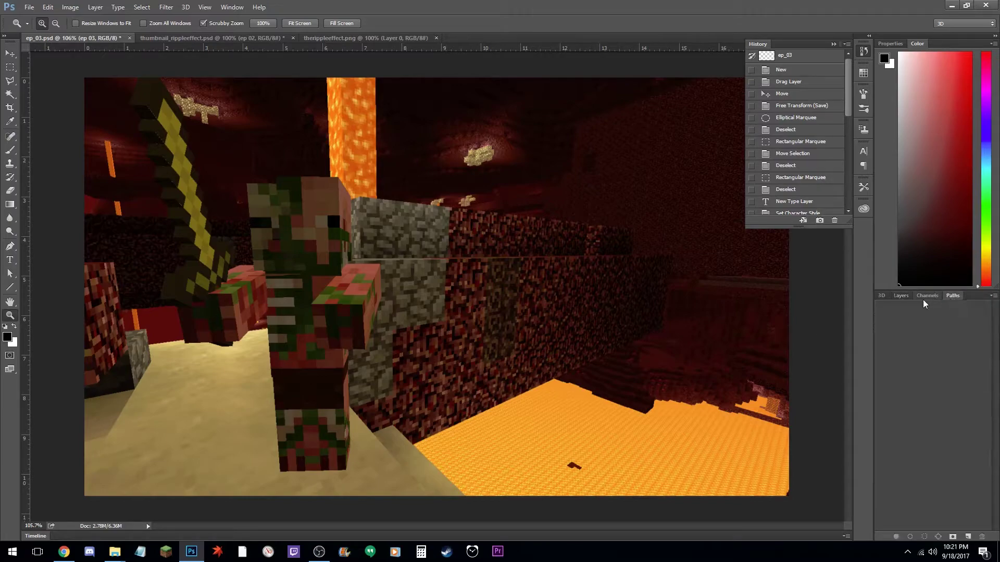
left_click(968, 537)
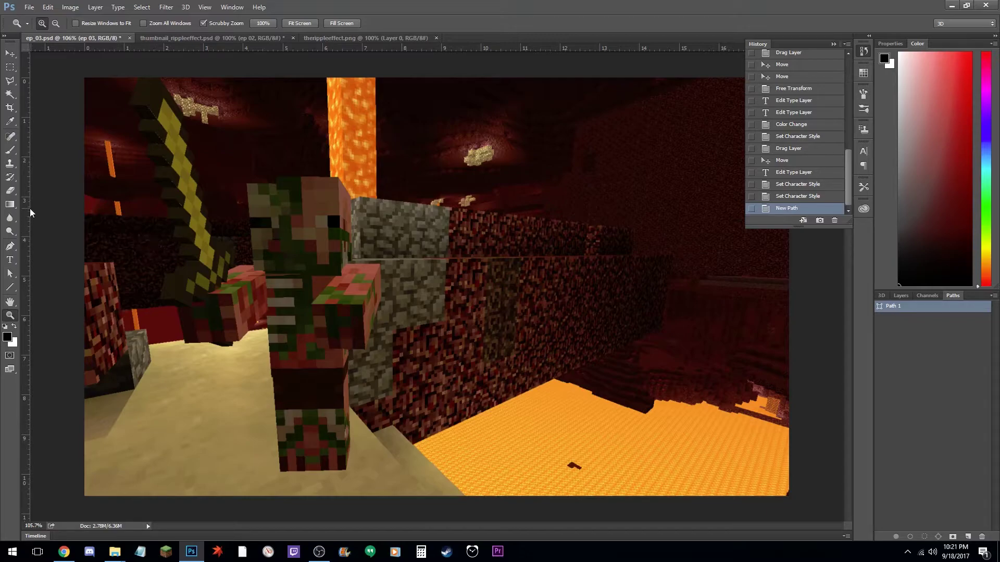
key("p")
left_click_drag(913, 310, 982, 535)
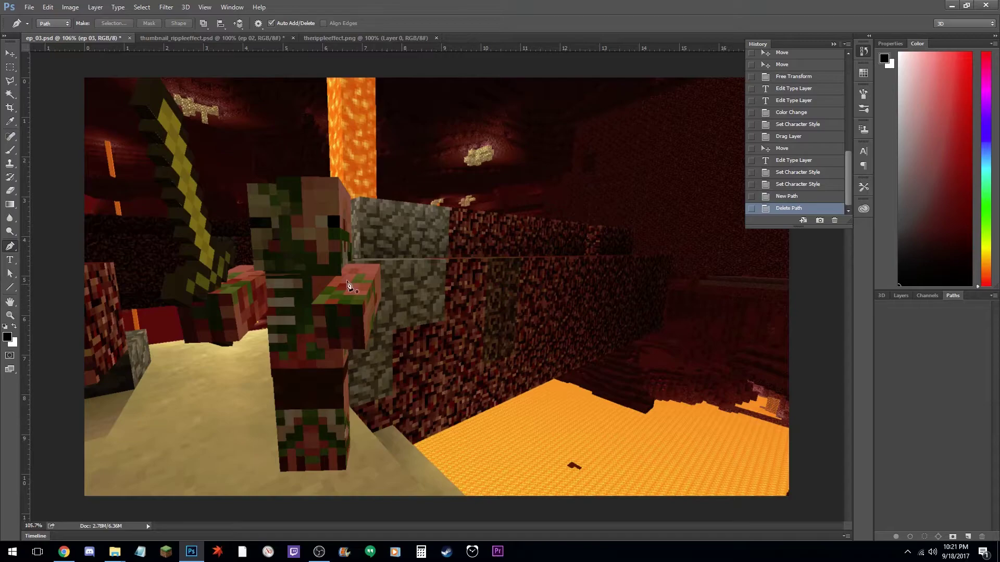
Select the zombie pigman with the Polygonal Lasso, tracing around the sword, both arms, the legs and the head in one closed outline.
key("l")
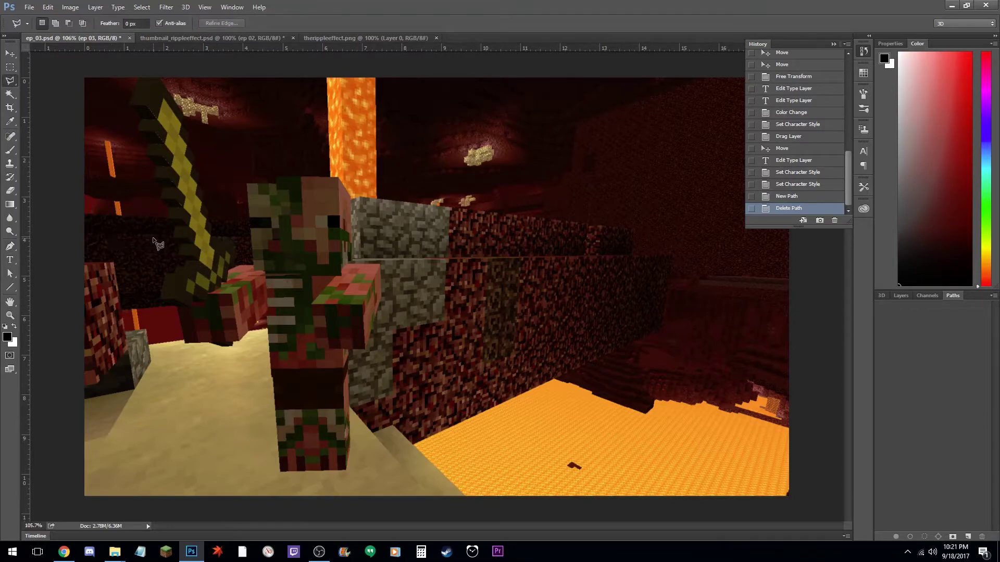
right_click(13, 84)
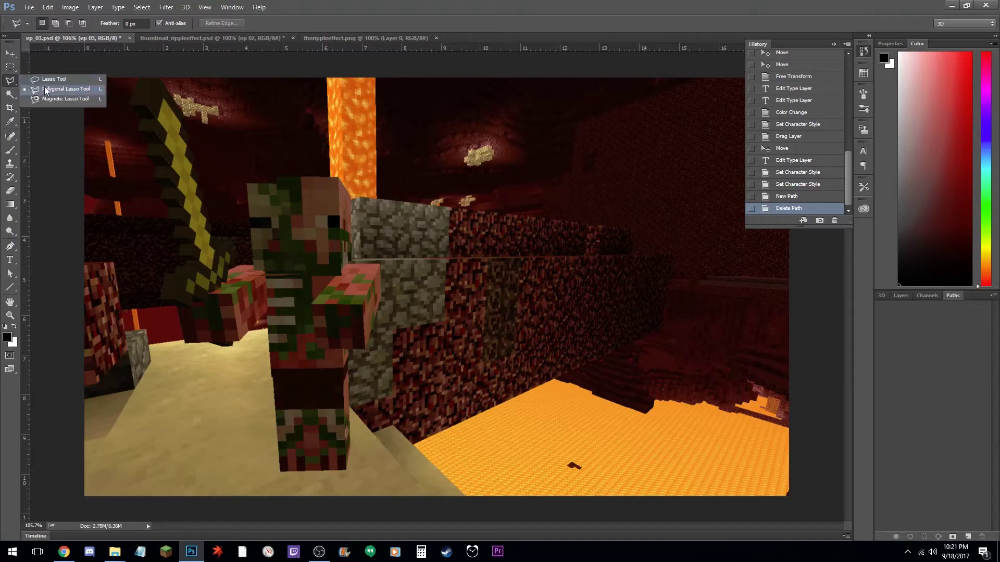
left_click(80, 92)
key("shift+l")
key("shift+l")
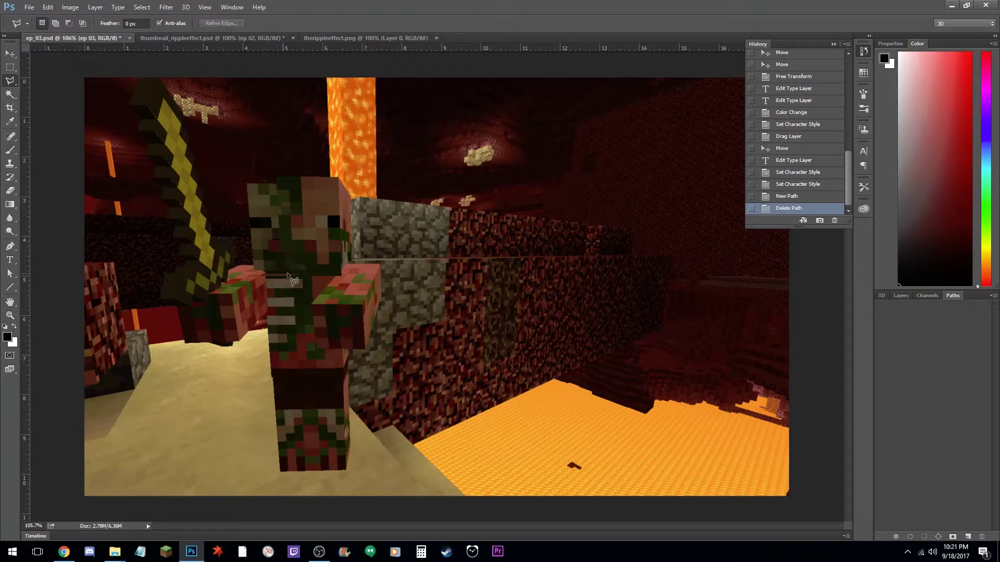
key("z")
left_click_drag(291, 276, 330, 286)
left_click(317, 289)
key("ctrl+1")
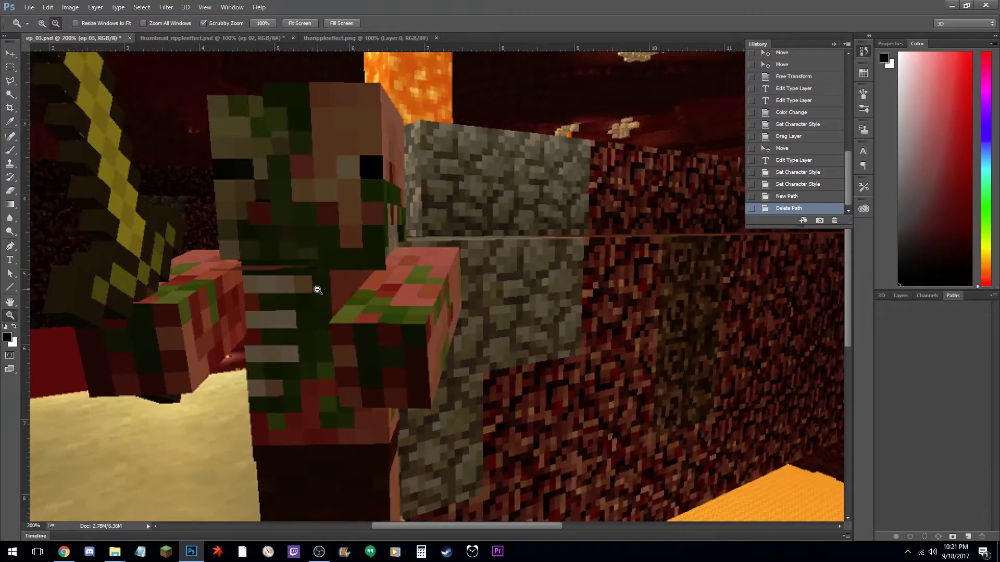
left_click_drag(305, 297, 346, 217)
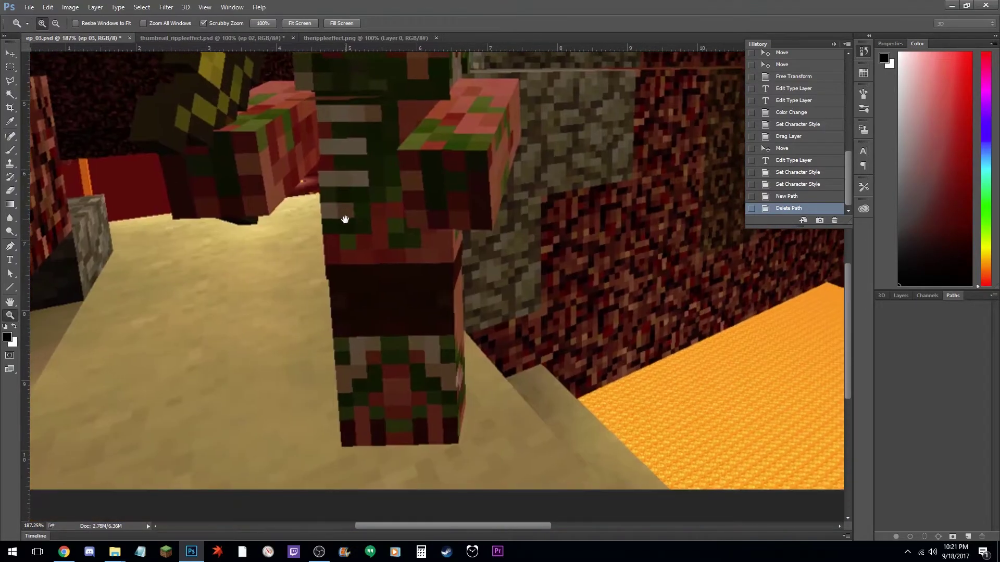
left_click_drag(347, 365, 338, 331)
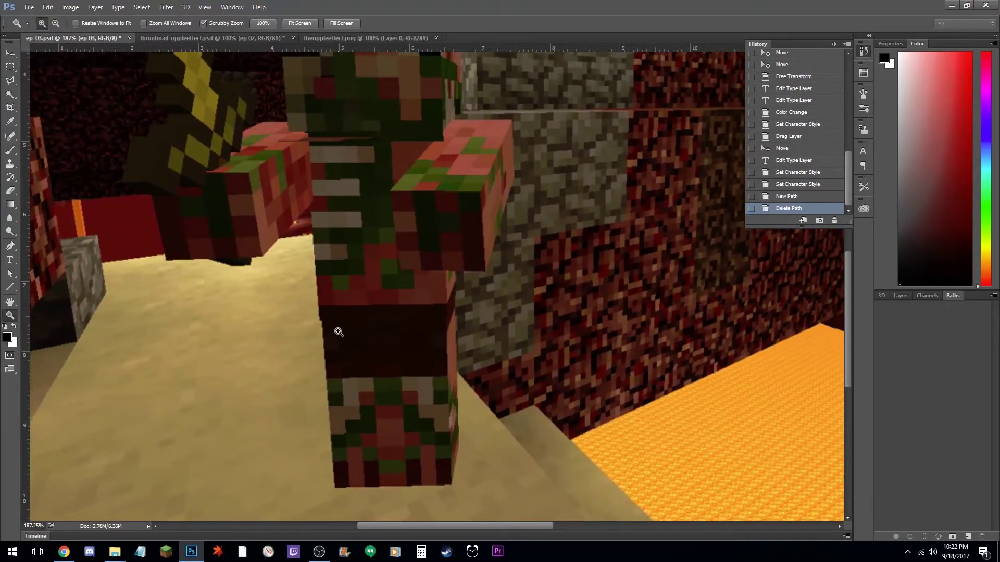
key("l")
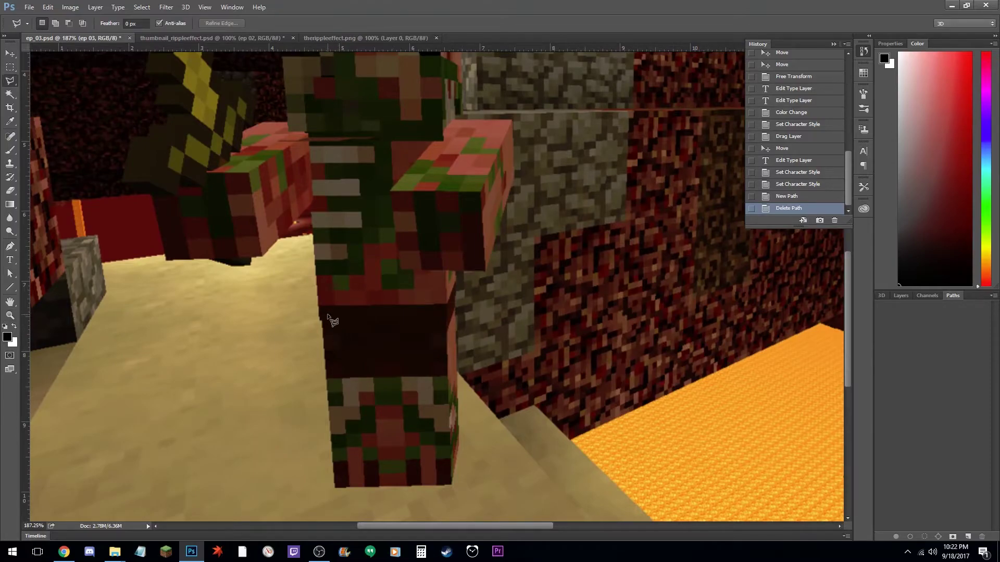
left_click_drag(227, 154, 295, 292)
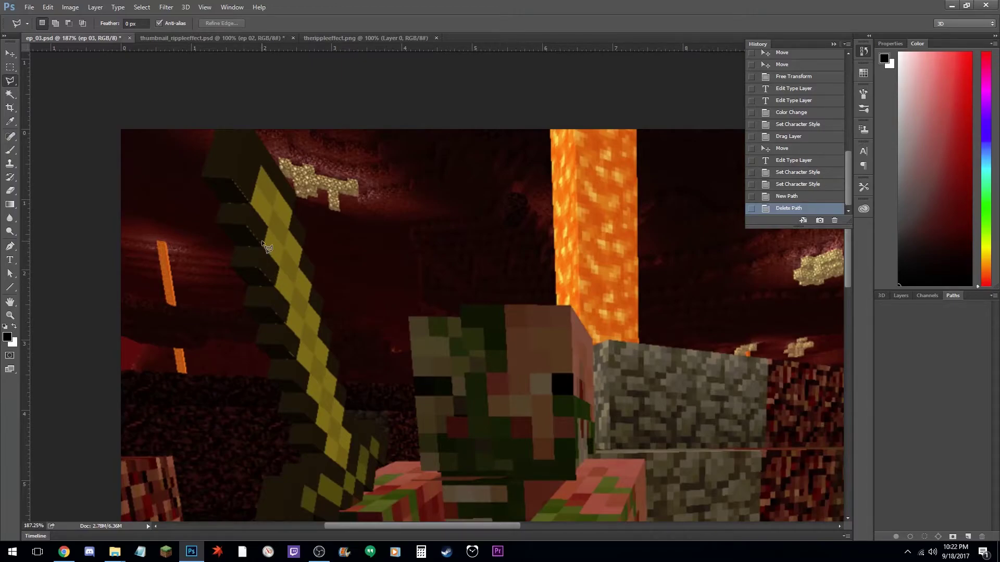
left_click(217, 127)
left_click(200, 178)
left_click(233, 246)
left_click(246, 285)
left_click(259, 324)
left_click_drag(261, 330, 270, 180)
left_click(264, 193)
left_click(280, 211)
left_click(276, 230)
left_click(289, 248)
left_click(299, 294)
left_click(310, 305)
left_click(294, 314)
left_click(273, 327)
left_click(263, 373)
left_click(295, 385)
left_click(308, 448)
left_click(392, 456)
left_click(420, 429)
left_click(452, 396)
left_click_drag(461, 509, 413, 322)
left_click(413, 321)
left_click(416, 325)
left_click(429, 491)
left_click(545, 488)
left_click(554, 449)
left_click(551, 276)
left_click(579, 274)
left_click(606, 124)
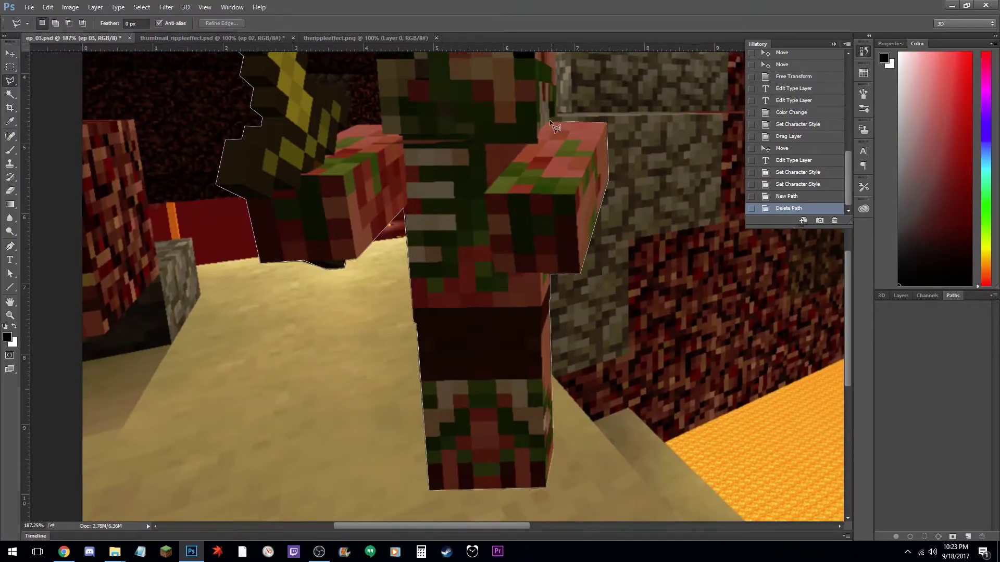
left_click_drag(560, 109, 533, 301)
left_click(397, 160)
left_click(396, 172)
left_click(344, 172)
left_click(356, 315)
left_click(323, 316)
left_click(325, 289)
left_click(310, 273)
left_click(291, 278)
left_click(284, 245)
left_click(274, 235)
left_click(277, 218)
left_click(266, 203)
left_click(268, 188)
left_click(258, 172)
left_click(260, 156)
left_click_drag(260, 155, 319, 294)
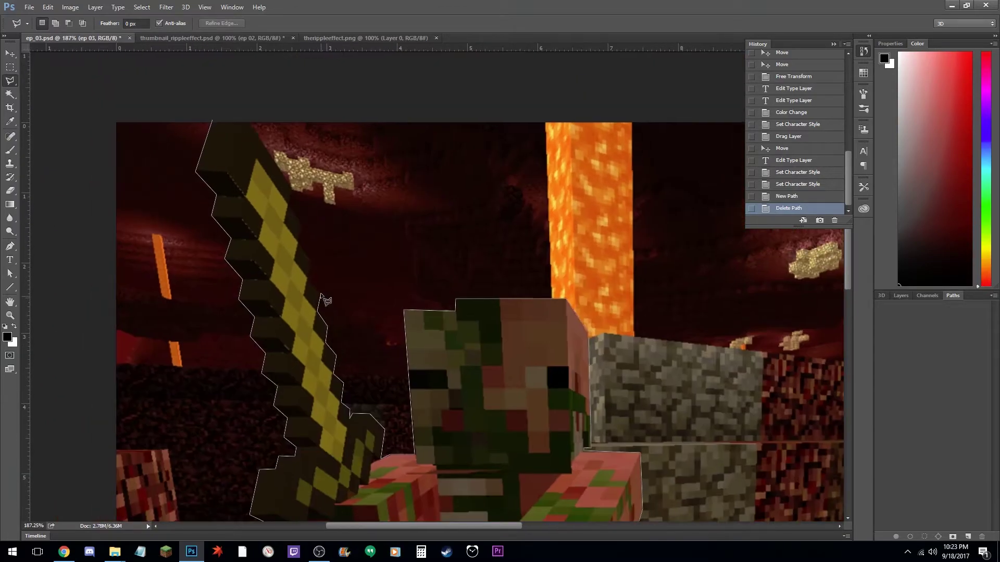
double_click(259, 130)
Subtract the small background patch between the sword's guard and the pigman's sword arm from the selection, and return to the layer list.
scroll(290, 174, "down", 5)
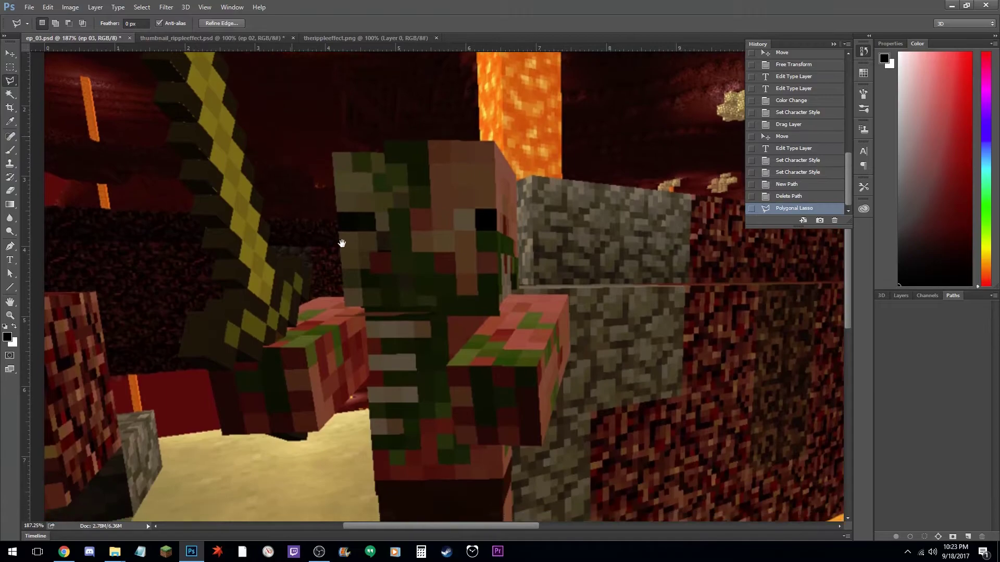
left_click_drag(389, 322, 408, 407)
left_click_drag(287, 275, 408, 290)
key("z")
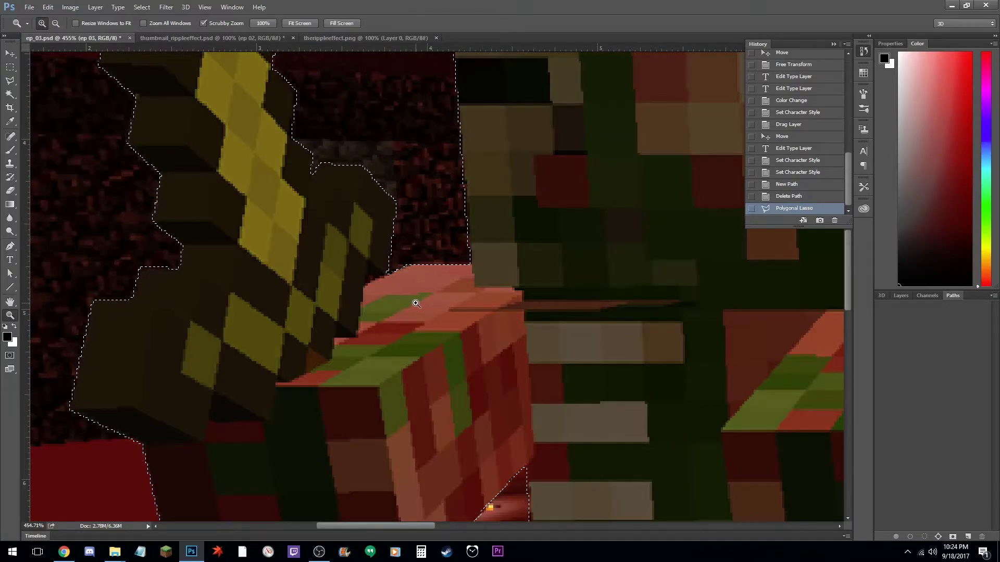
key("l")
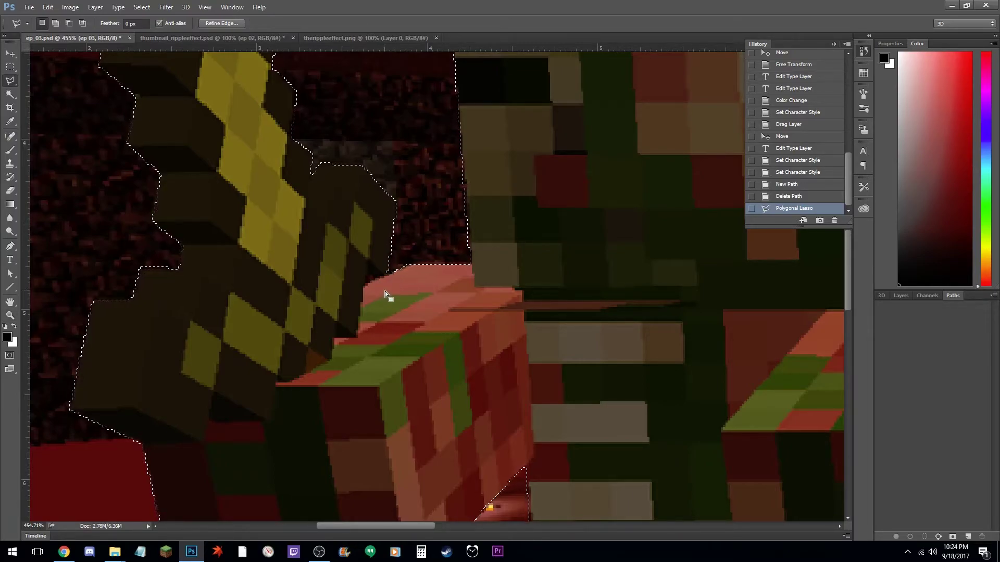
key("alt")
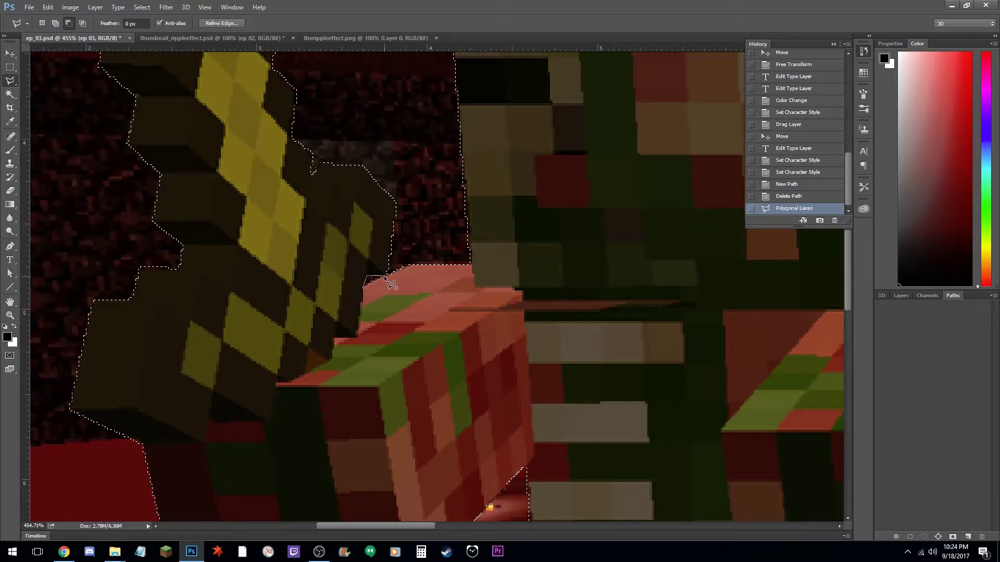
double_click(383, 276)
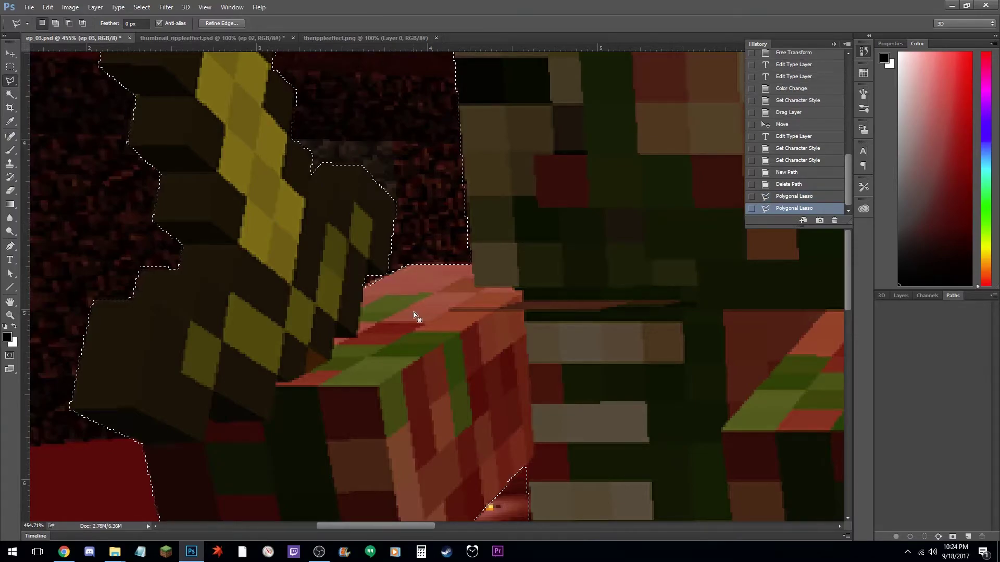
key("z")
scroll(428, 293, "down", 8)
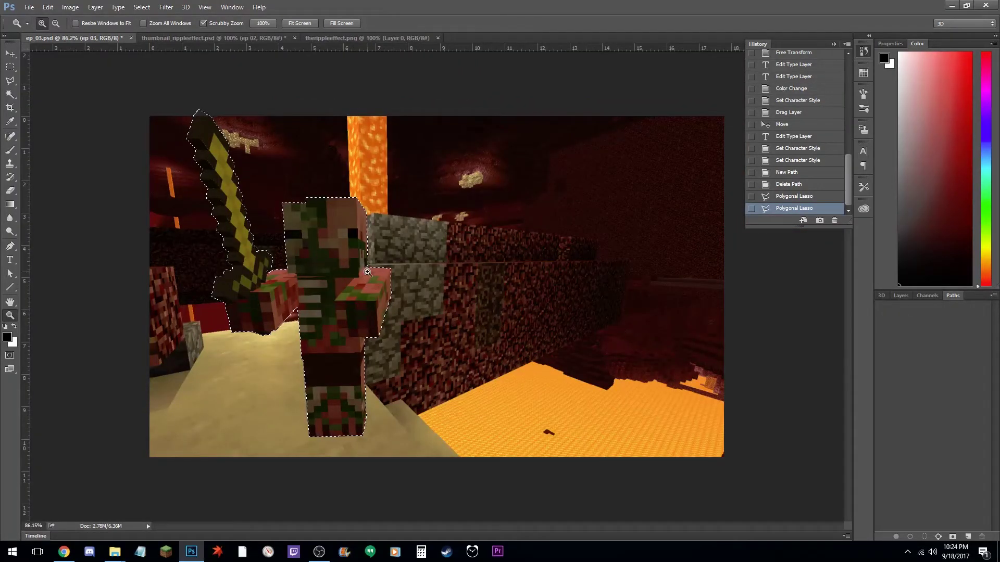
left_click(903, 296)
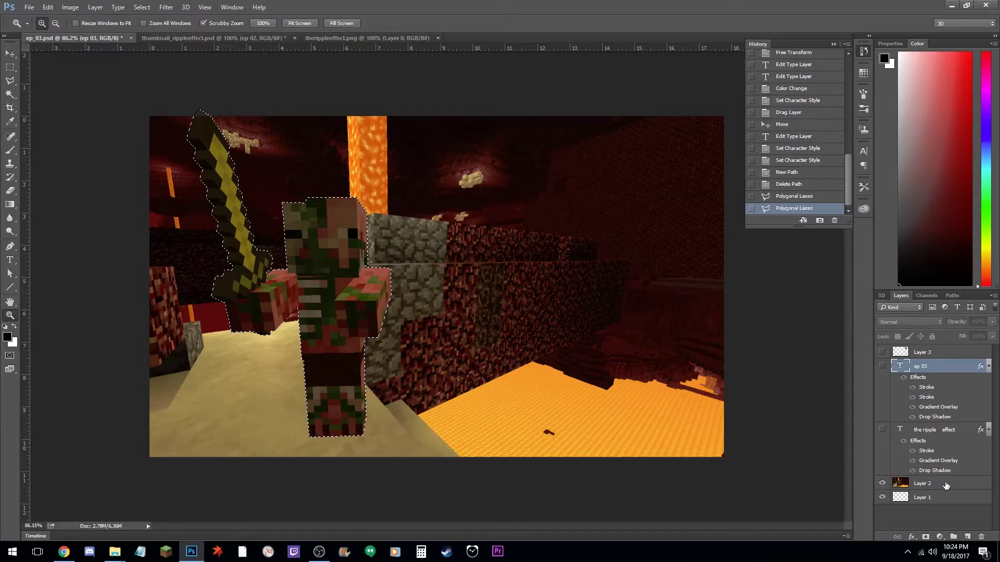
Copy the selected zombie pigman from Layer 2 onto its own layer and check the cutout with the background hidden.
left_click(922, 484)
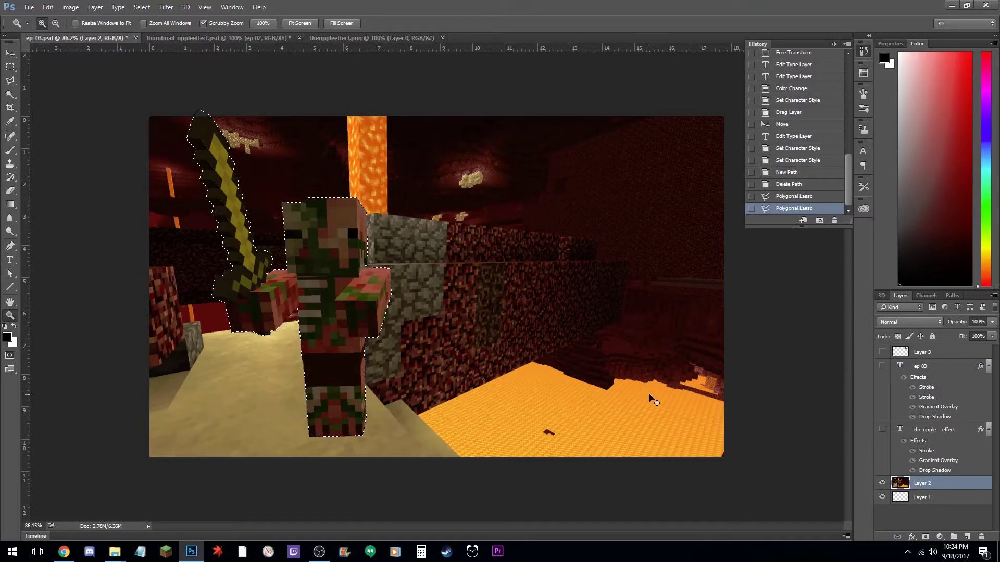
key("ctrl+j")
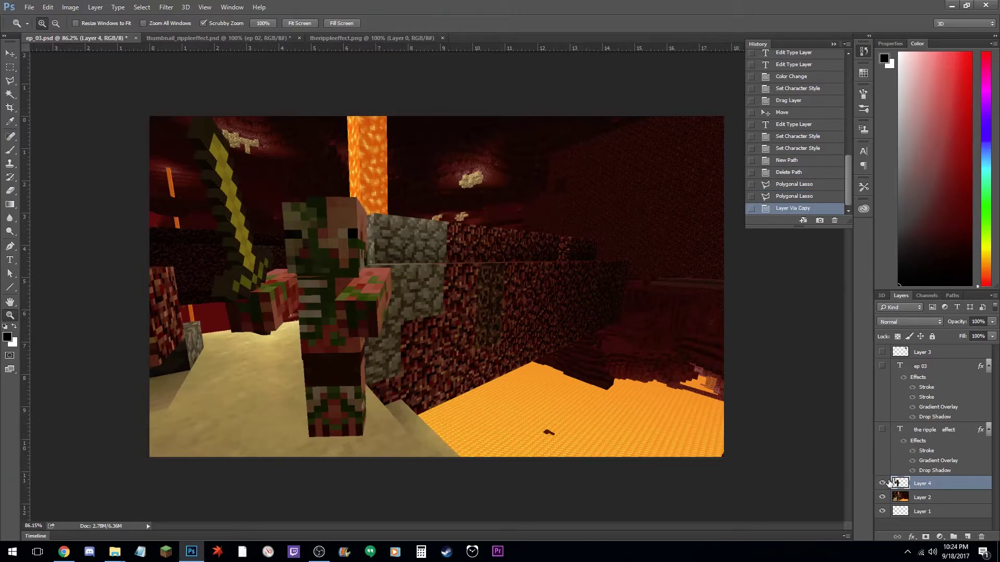
left_click(883, 497)
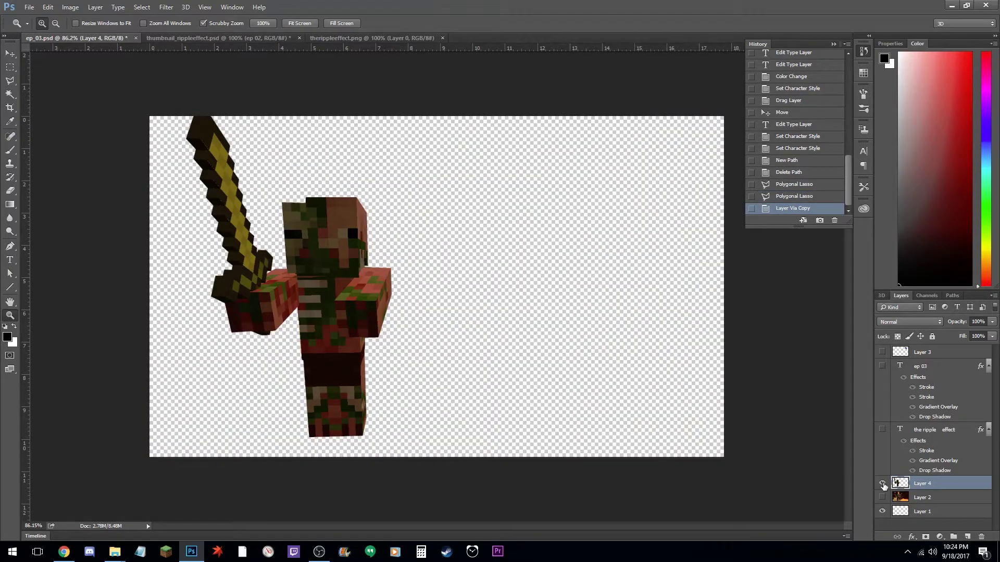
left_click(882, 498)
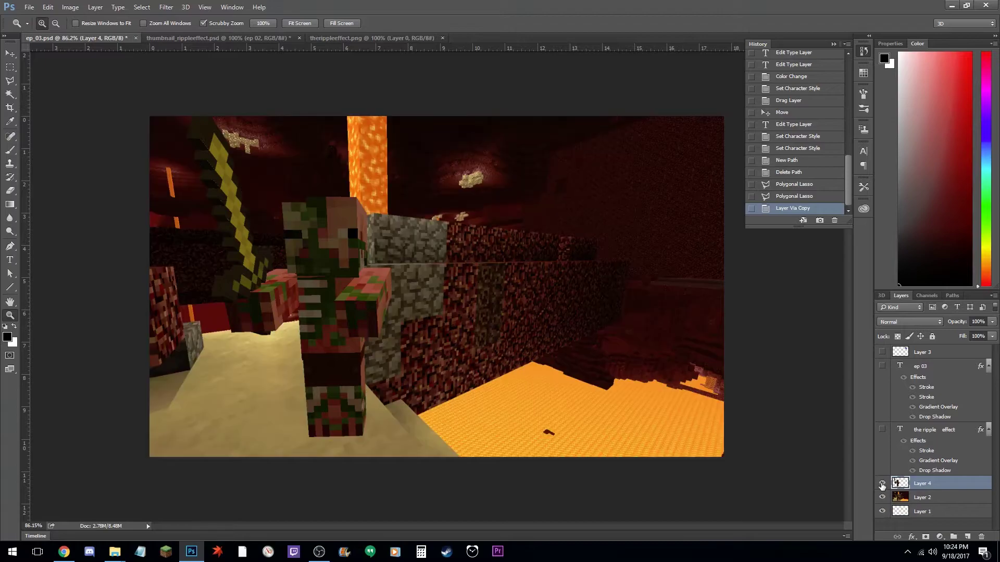
Compare the pigman cutout with the screenshot by toggling the visibility of Layer 4 and Layer 2, leaving both shown.
left_click(882, 484)
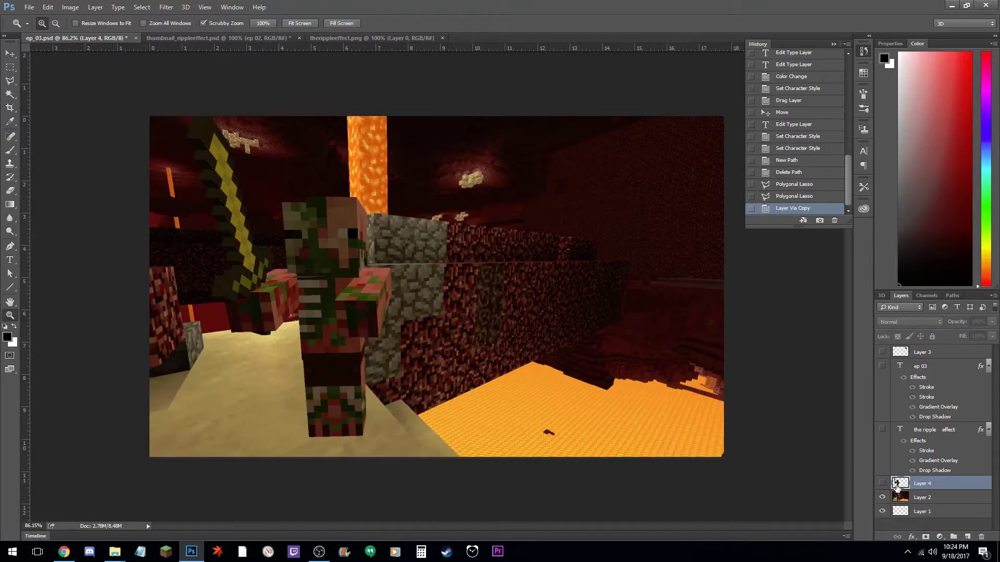
right_click(944, 504)
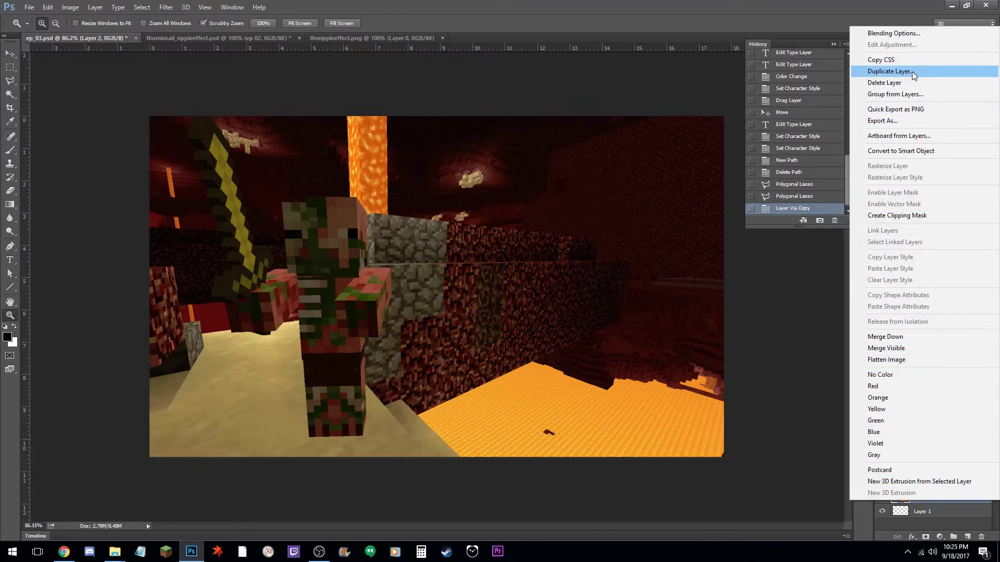
left_click(827, 289)
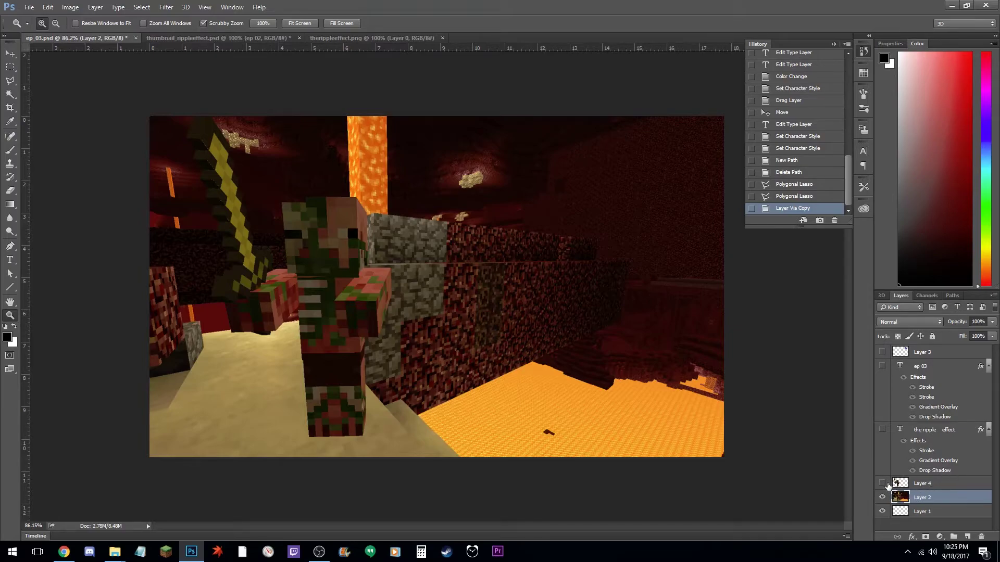
right_click(946, 492)
left_click(946, 498)
left_click(883, 499)
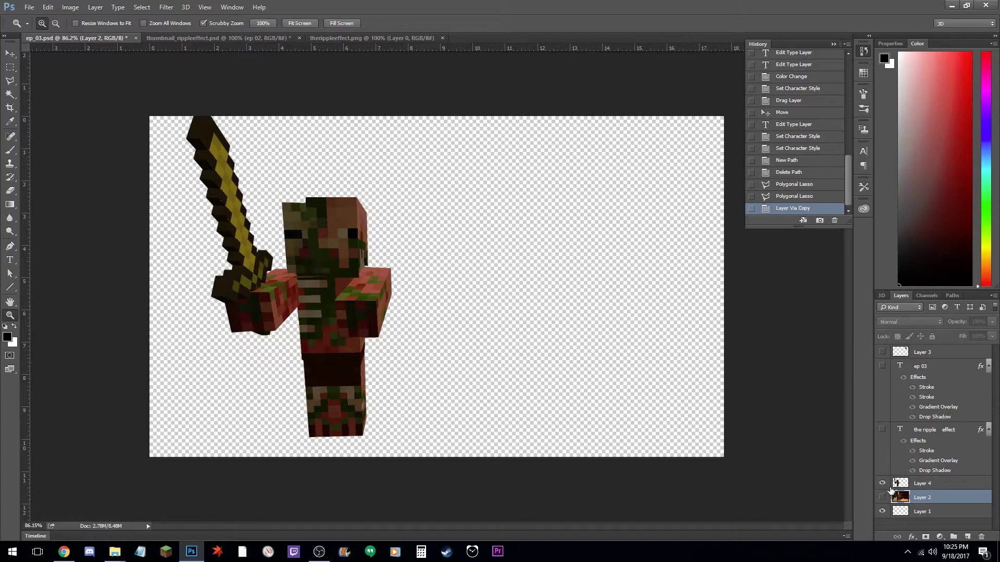
left_click(882, 499)
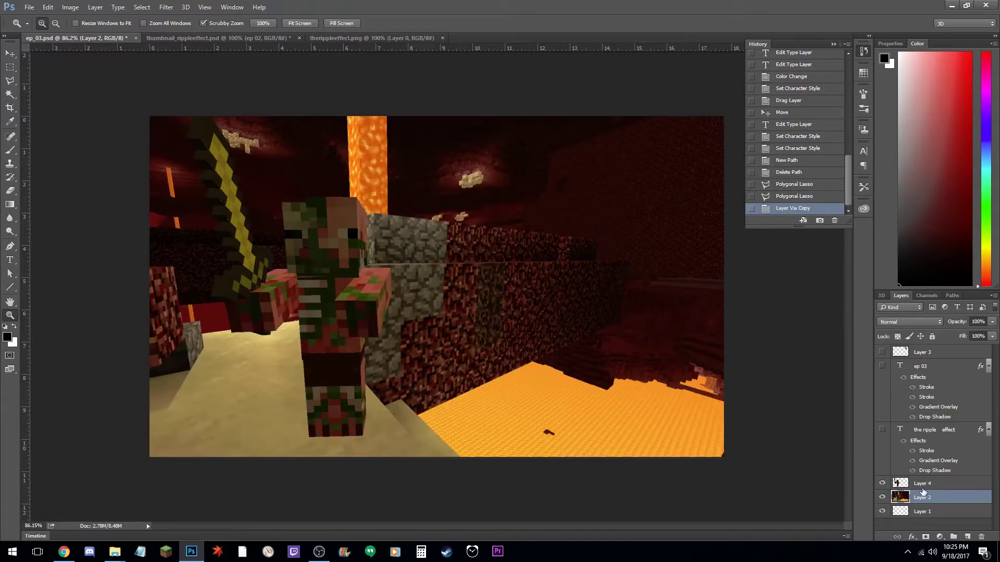
Try the "ep 03" label's layer style on the pigman cutout, Layer 4, and undo the paste.
right_click(955, 380)
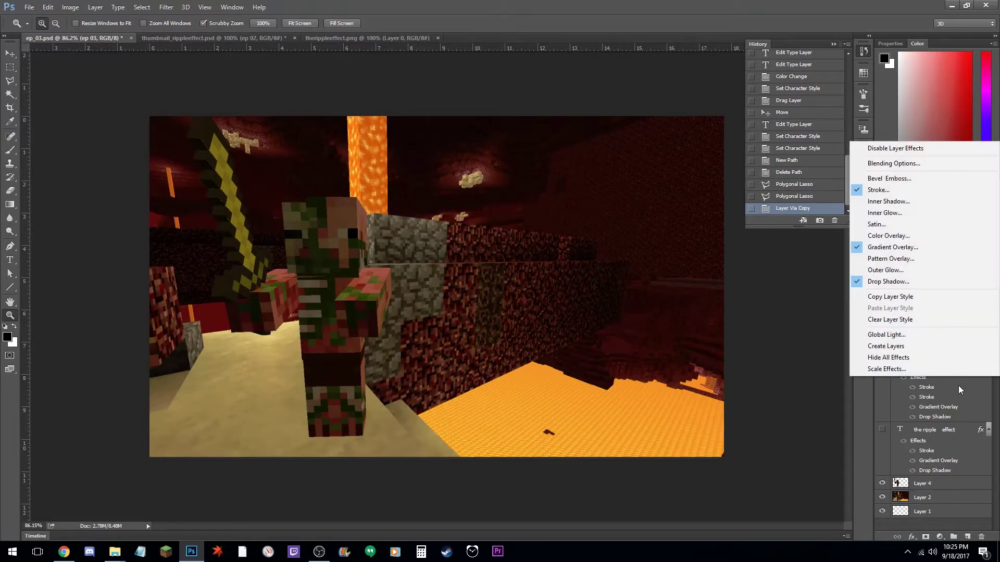
left_click(917, 296)
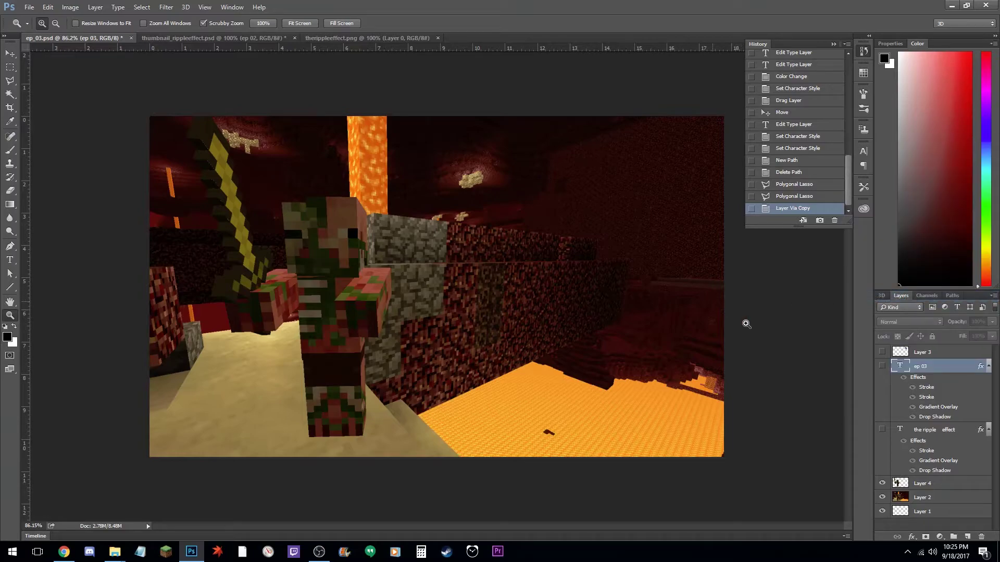
right_click(949, 486)
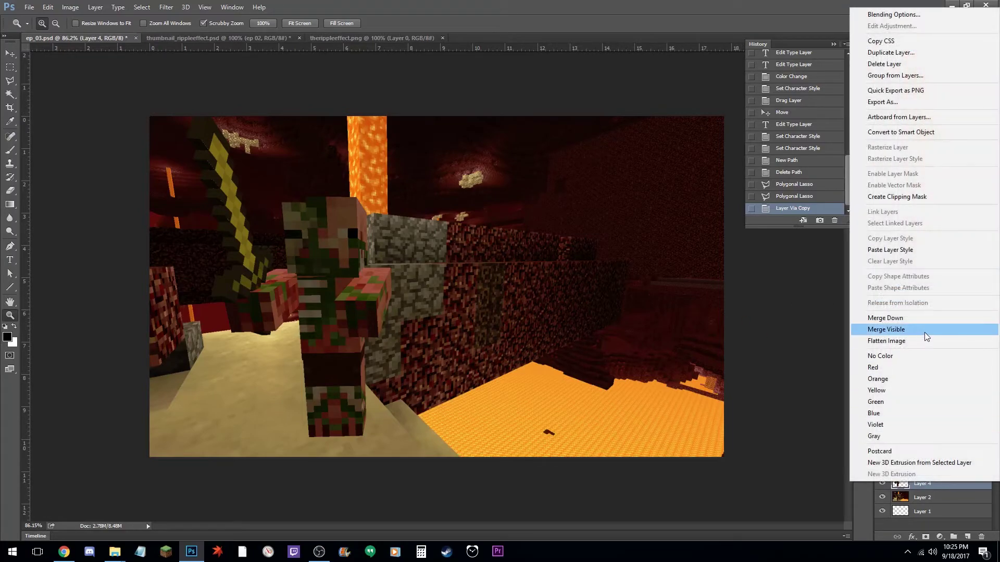
left_click(917, 252)
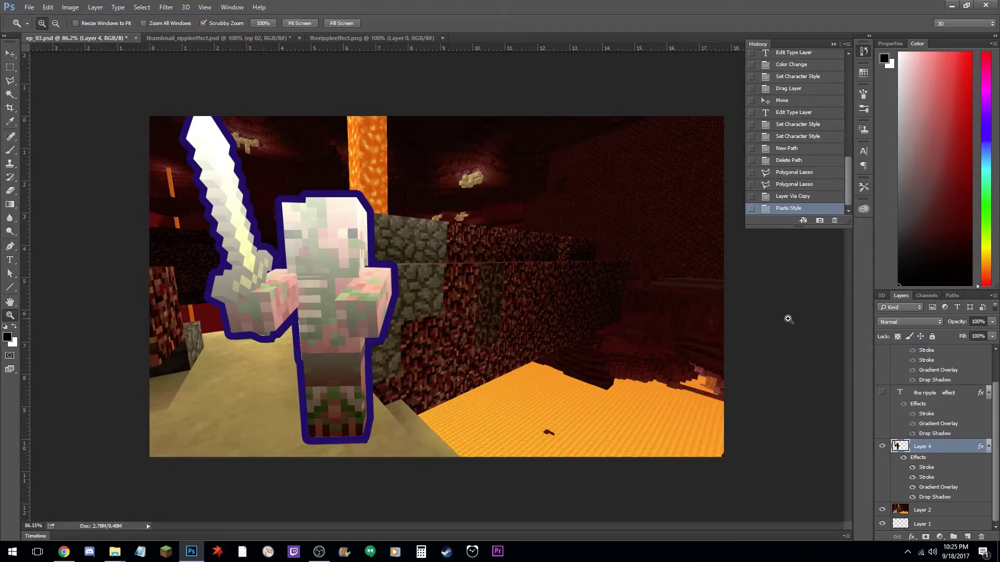
left_click(798, 199)
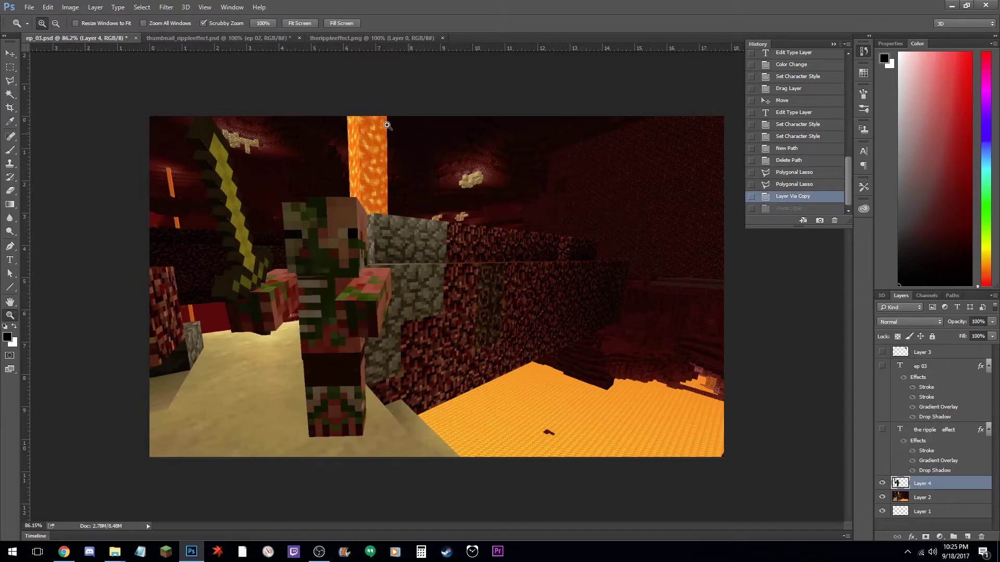
Copy the slime cutout's layer style from Layer 42 in thumbnail_rippleeffect.psd and paste it onto Layer 4 in ep_03.psd.
left_click(221, 39)
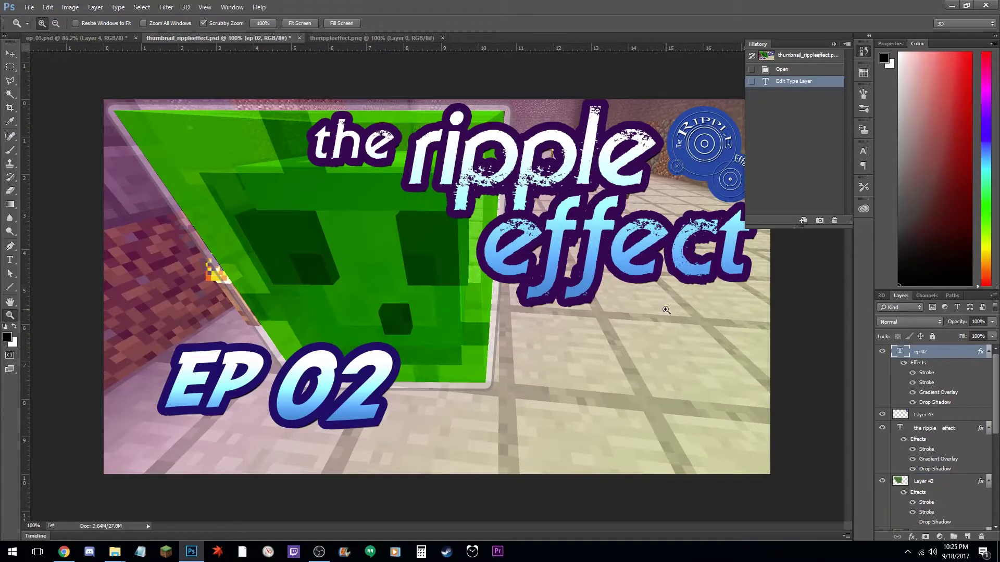
scroll(943, 396, "down", 3)
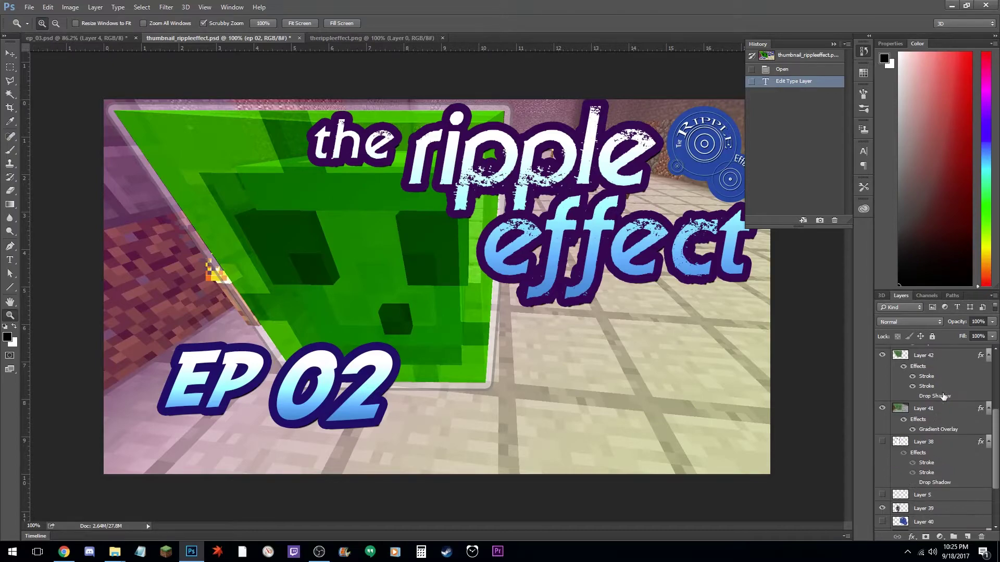
right_click(946, 422)
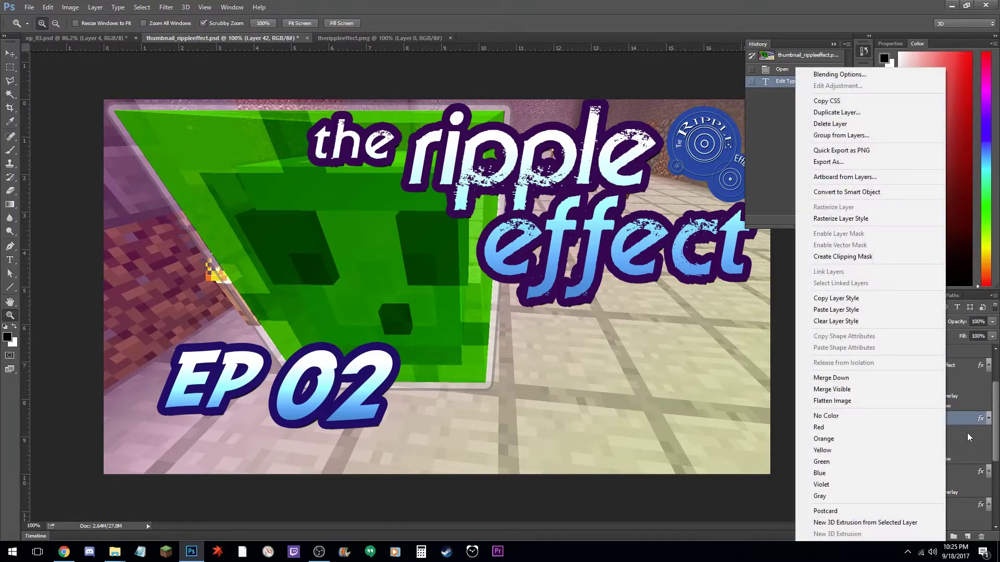
left_click(861, 300)
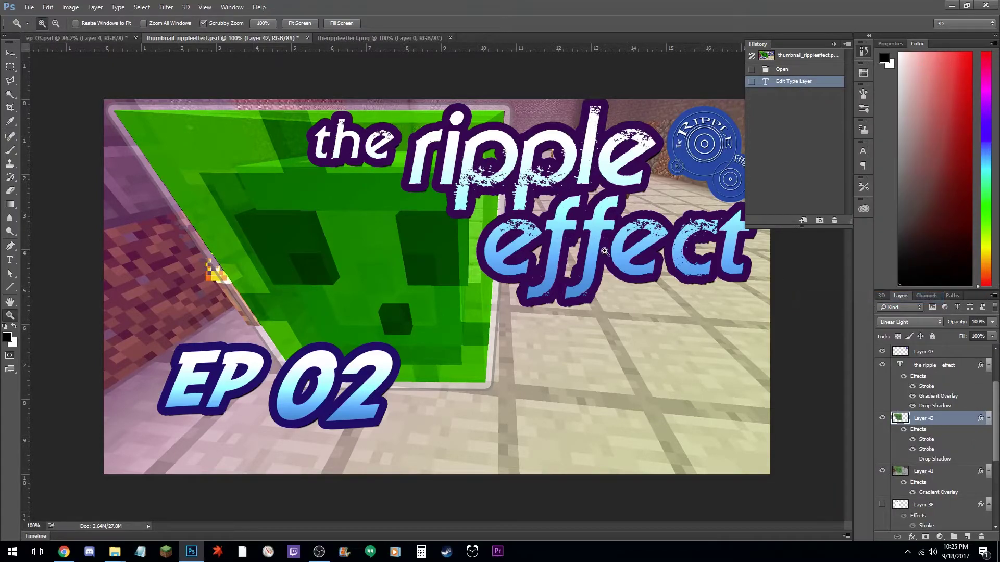
left_click(124, 39)
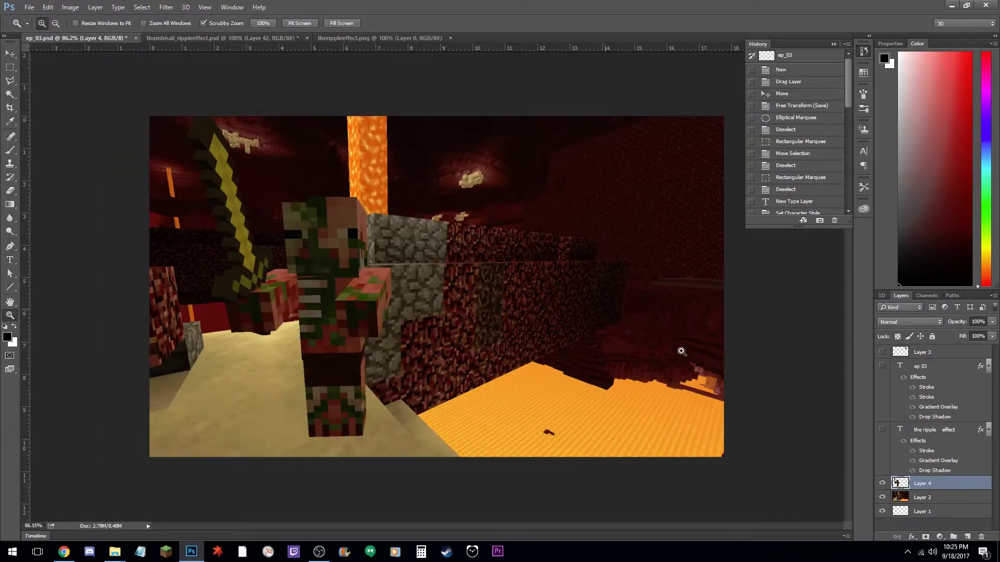
right_click(956, 485)
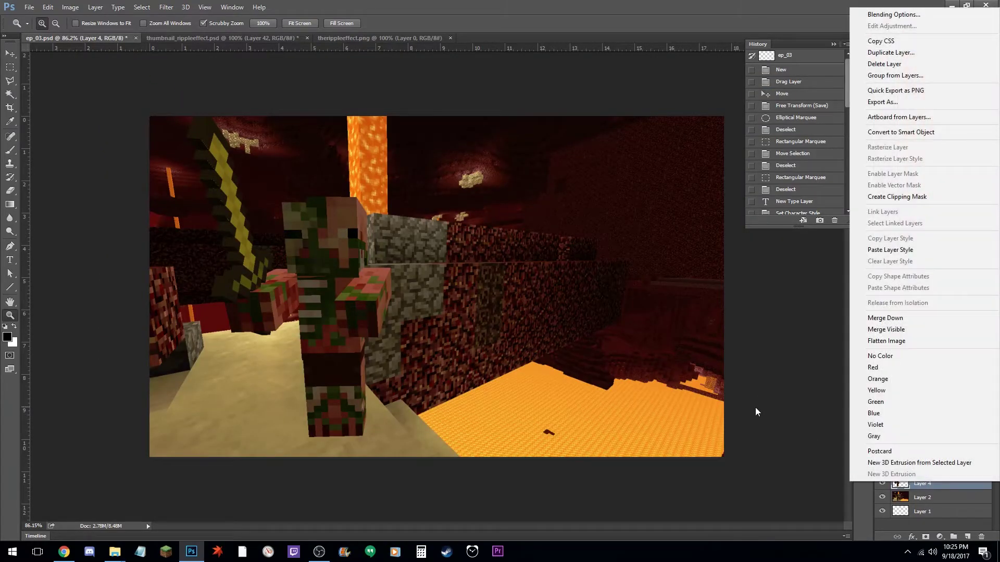
left_click(907, 251)
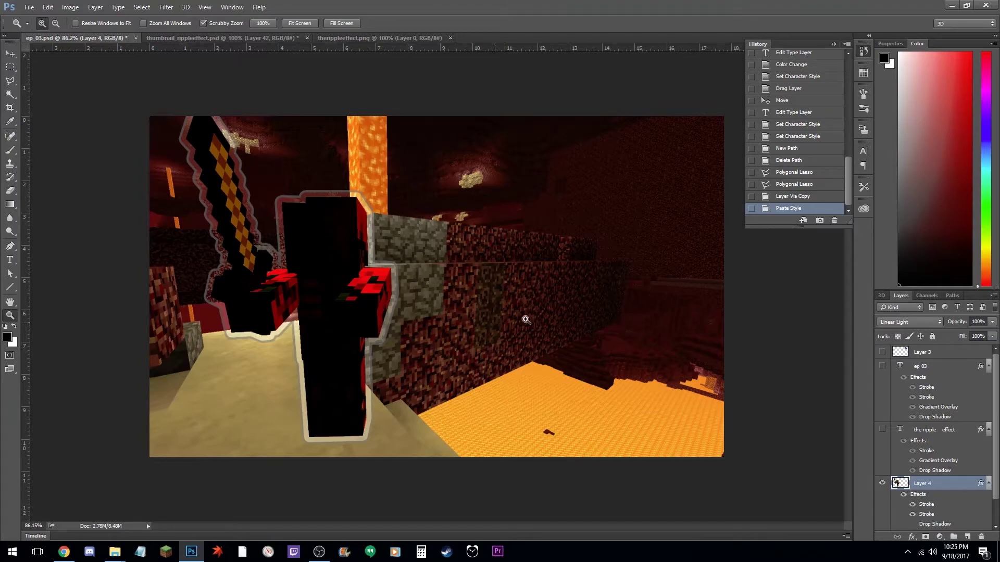
Set the pigman cutout's layer blend mode to Normal.
left_click(936, 323)
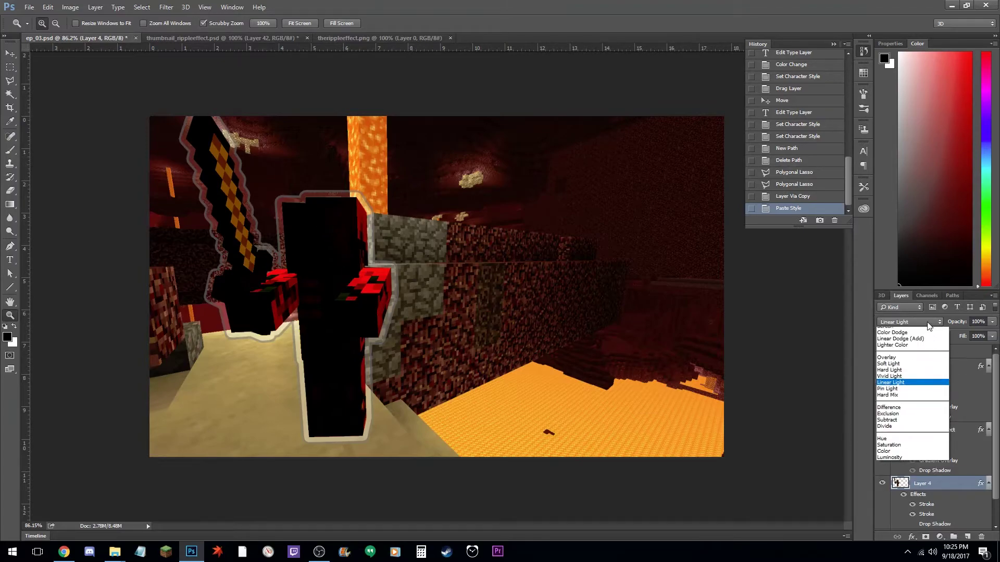
left_click(893, 332)
left_click(904, 323)
left_click(900, 332)
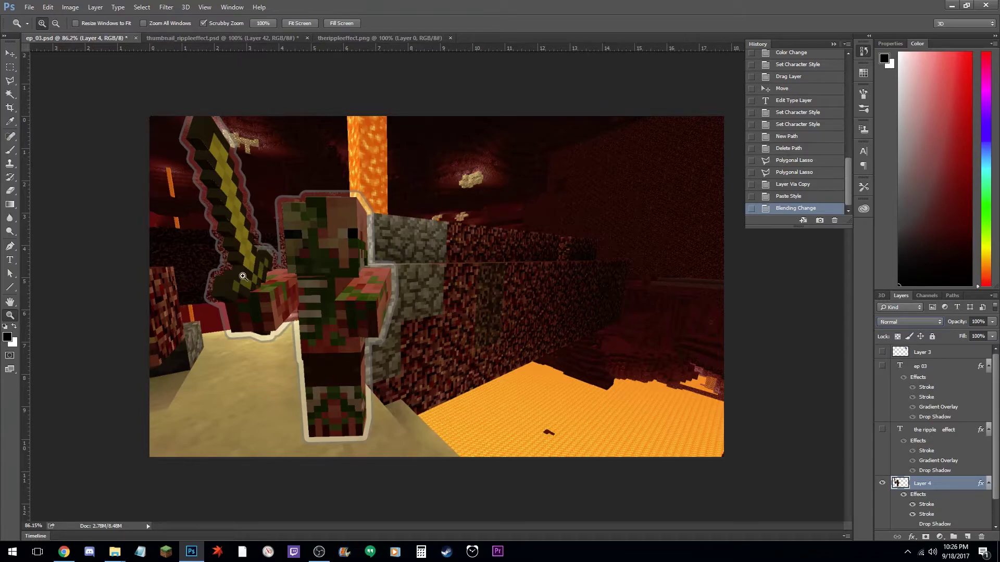
Examine the pigman's outline up close and compare the size, blend mode and opacity settings of its two strokes.
left_click_drag(237, 241, 294, 186)
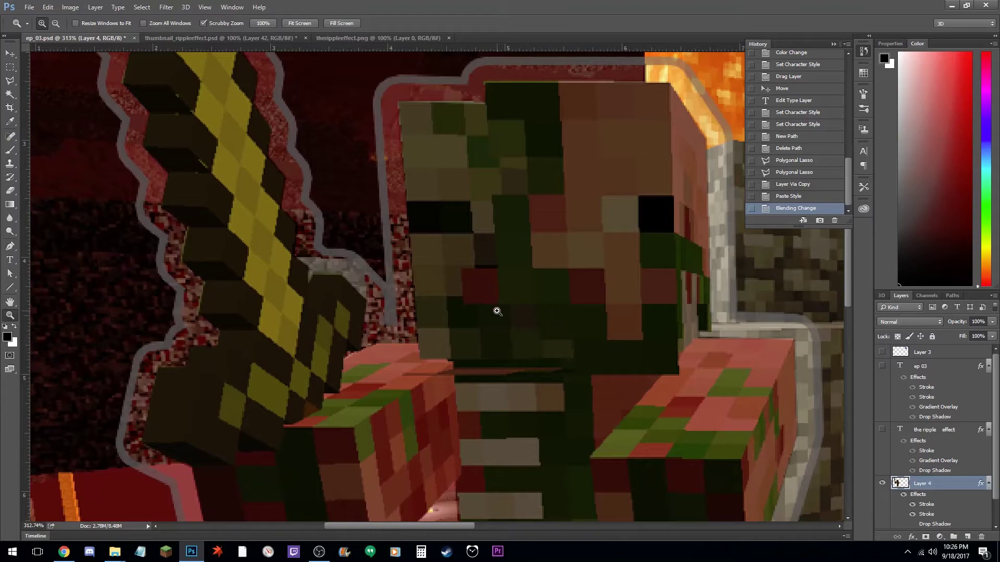
scroll(953, 490, "down", 2)
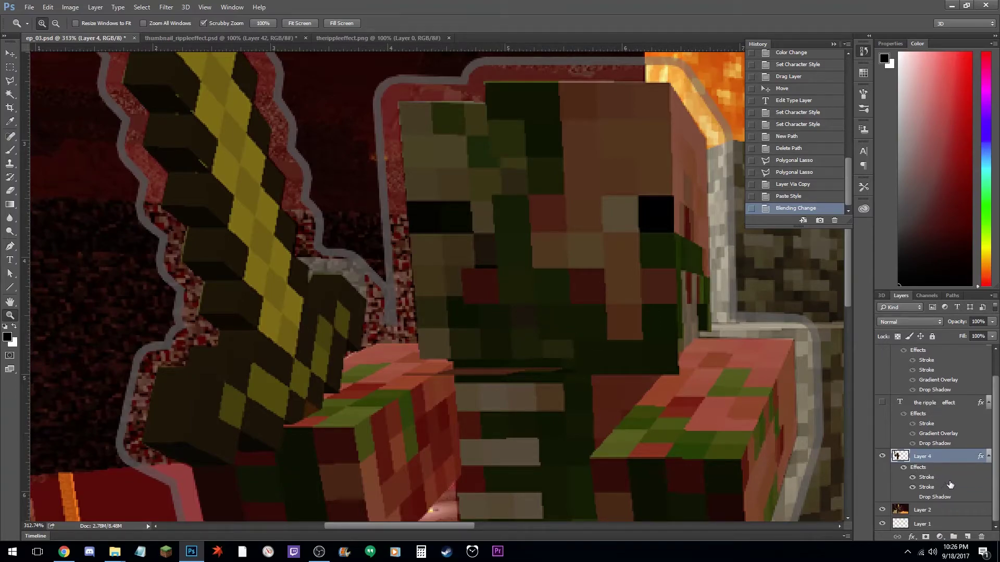
double_click(953, 486)
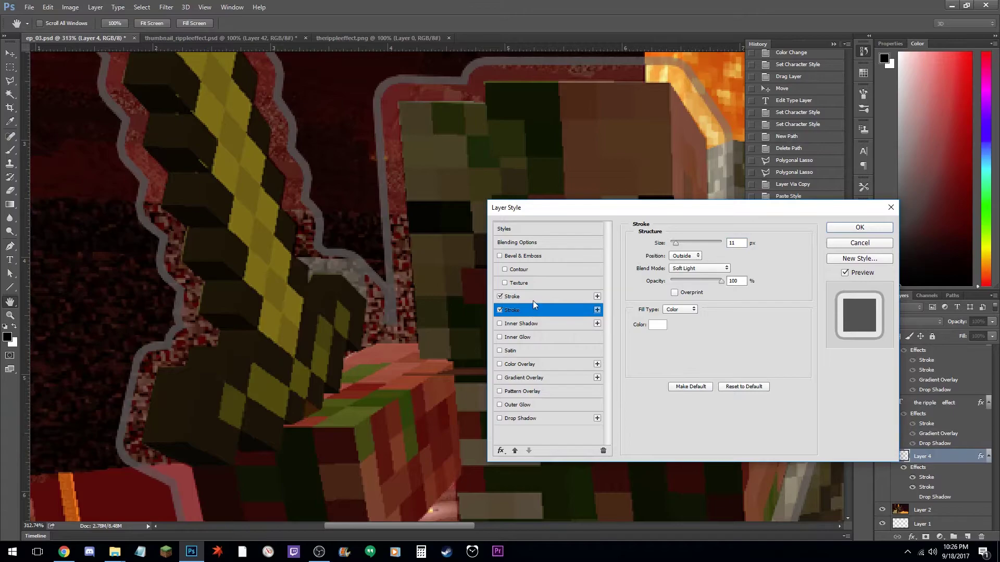
left_click(729, 244)
left_click(547, 310)
left_click(519, 295)
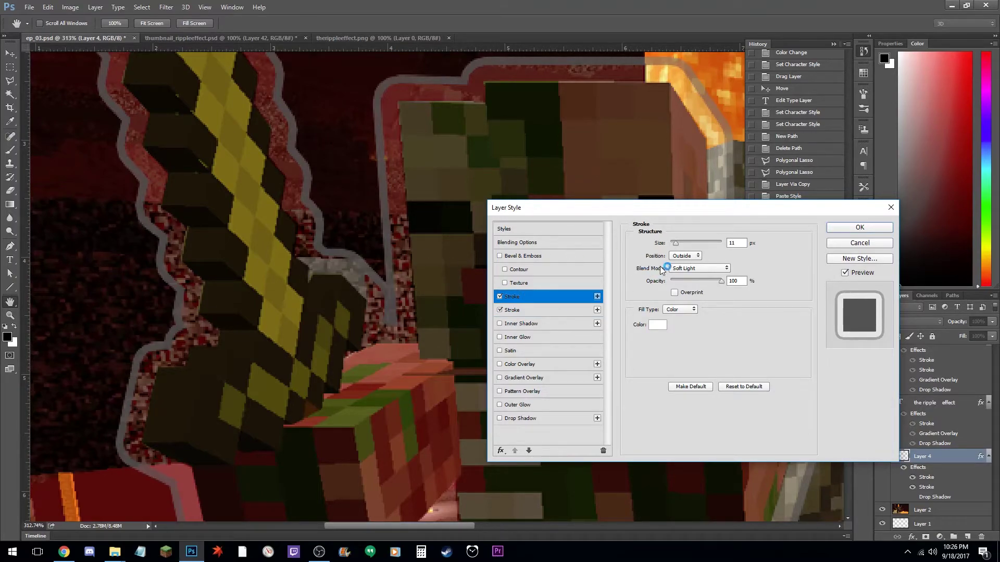
left_click(540, 310)
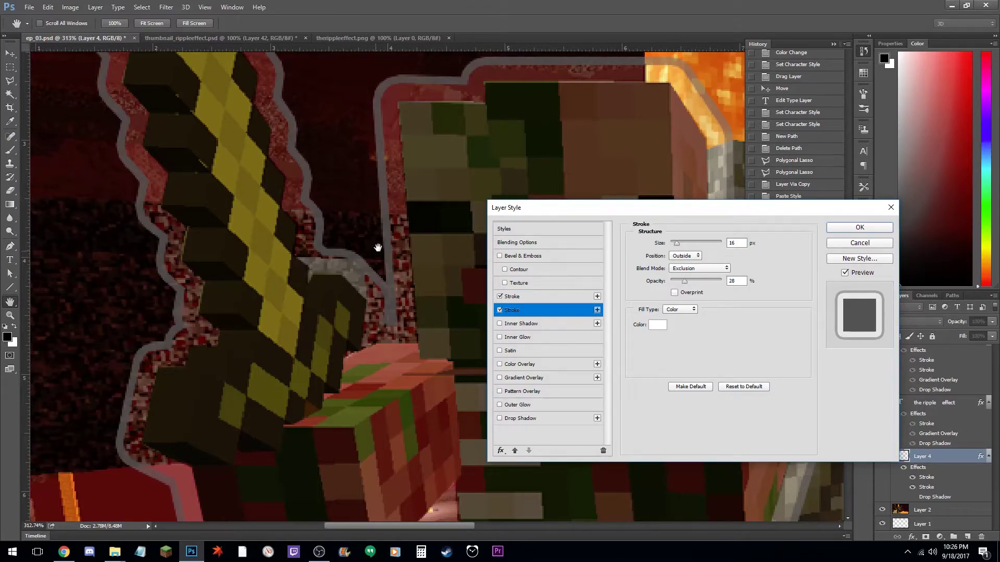
left_click(859, 227)
Review the outlined pigman against the whole thumbnail and clear the layer style from Layer 4.
key("z")
left_click(603, 261)
left_click(605, 249, "alt")
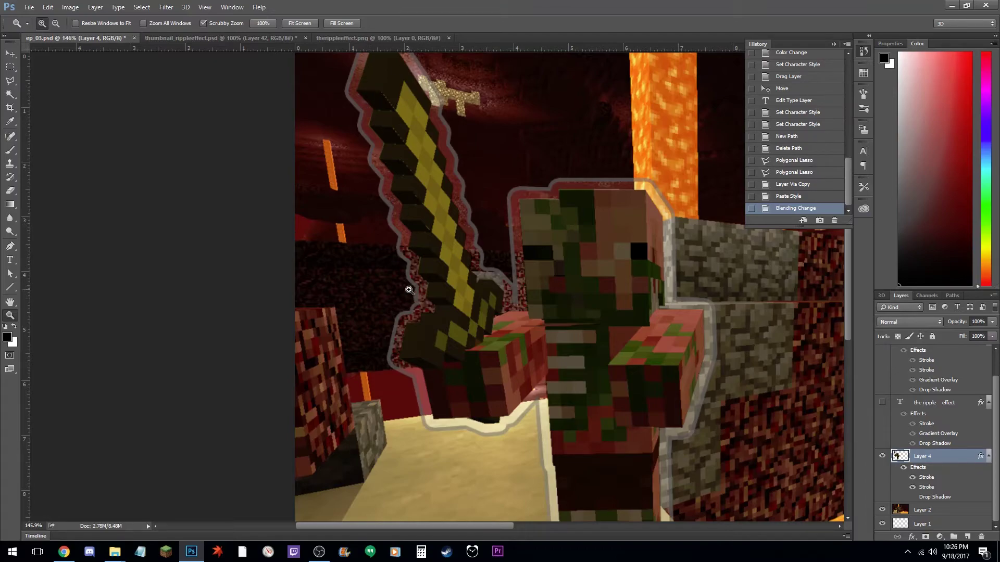
left_click_drag(542, 383, 519, 376)
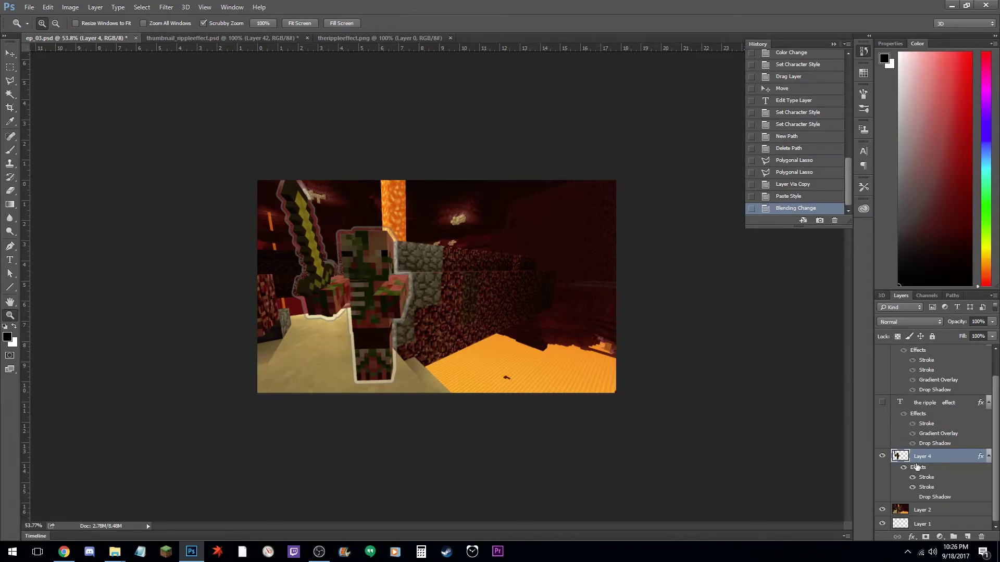
right_click(936, 471)
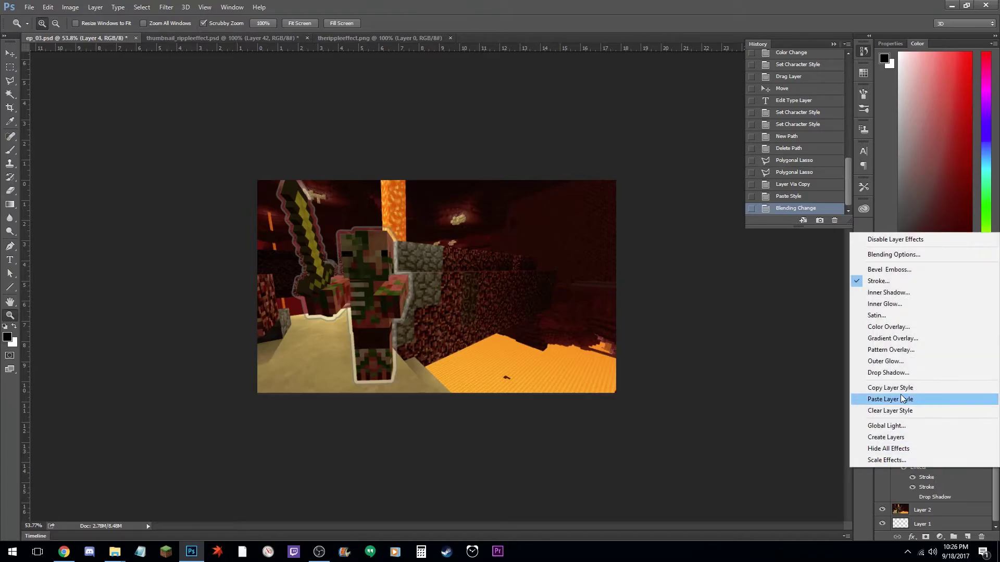
left_click(911, 411)
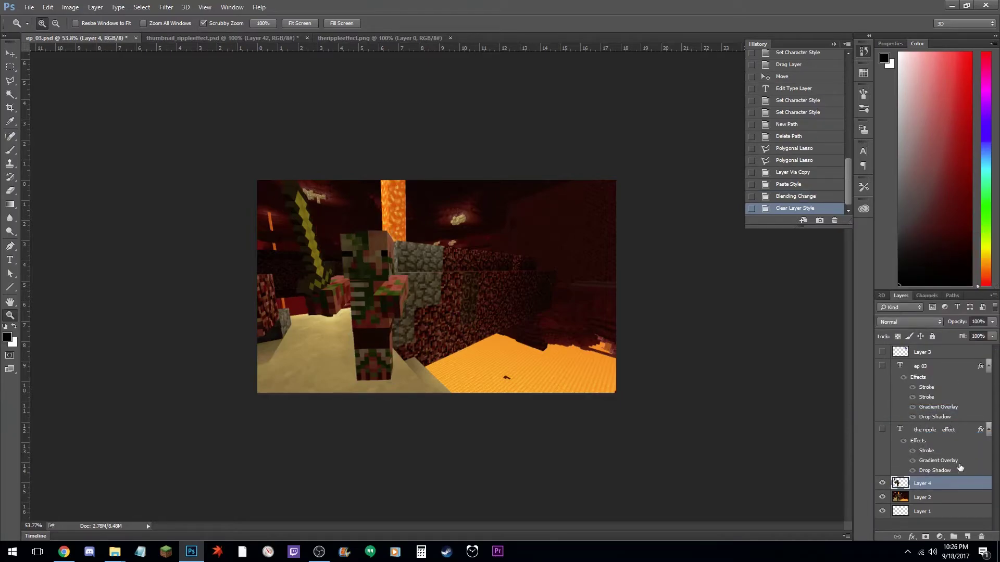
Add a 16 px outside stroke to the pigman cutout on Layer 4, using Soft Light blend mode and a grey colour.
double_click(957, 486)
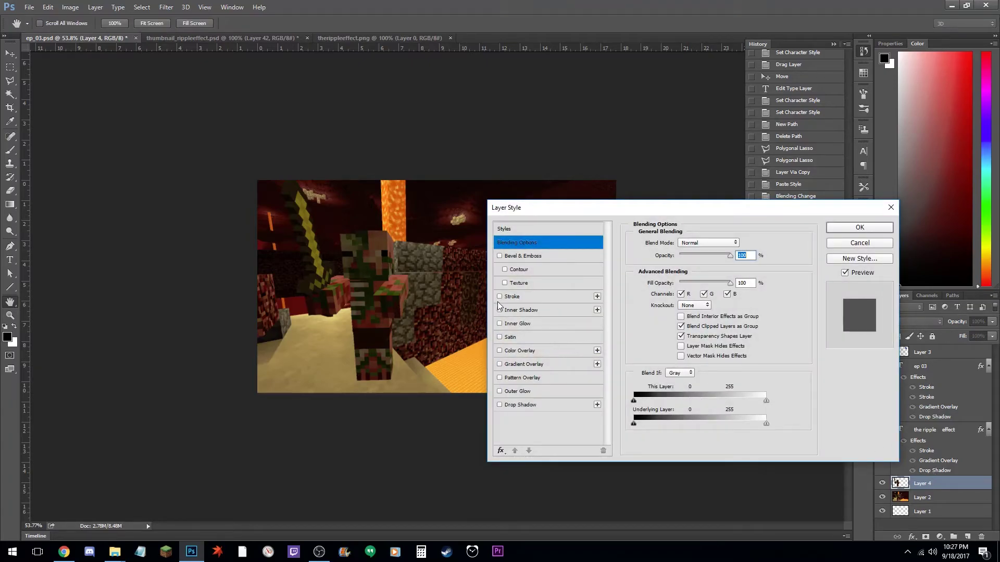
left_click(499, 297)
left_click(536, 298)
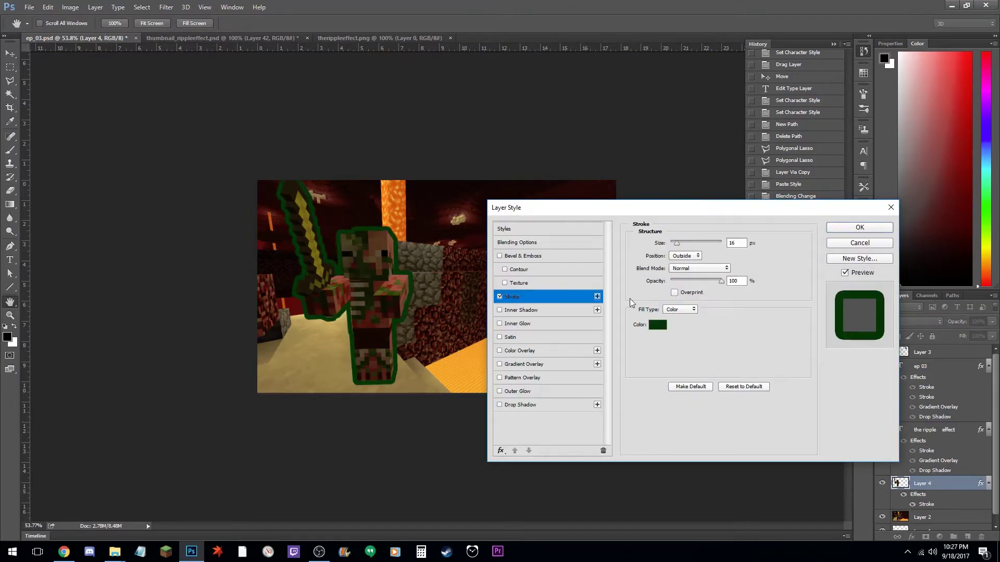
left_click(696, 268)
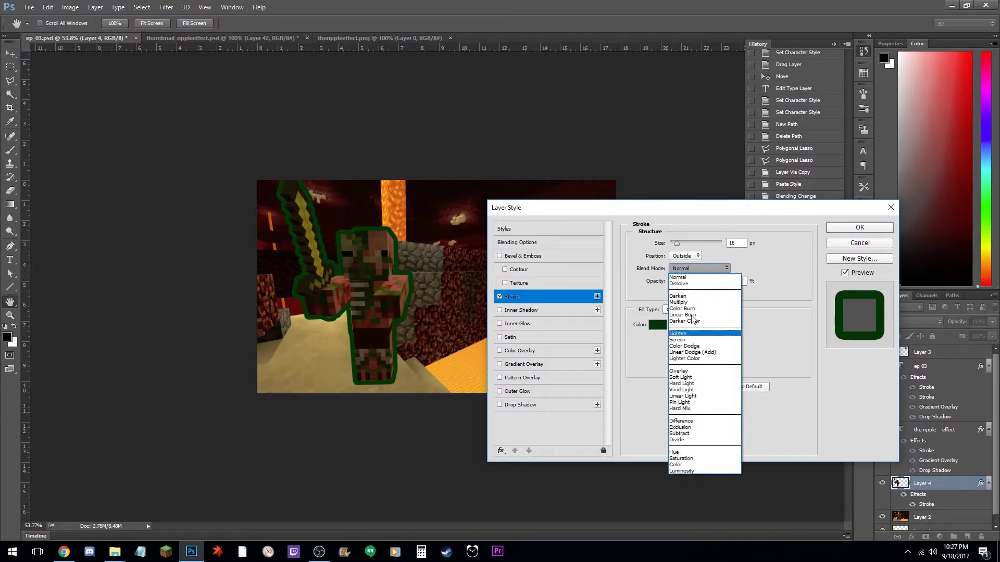
left_click(713, 378)
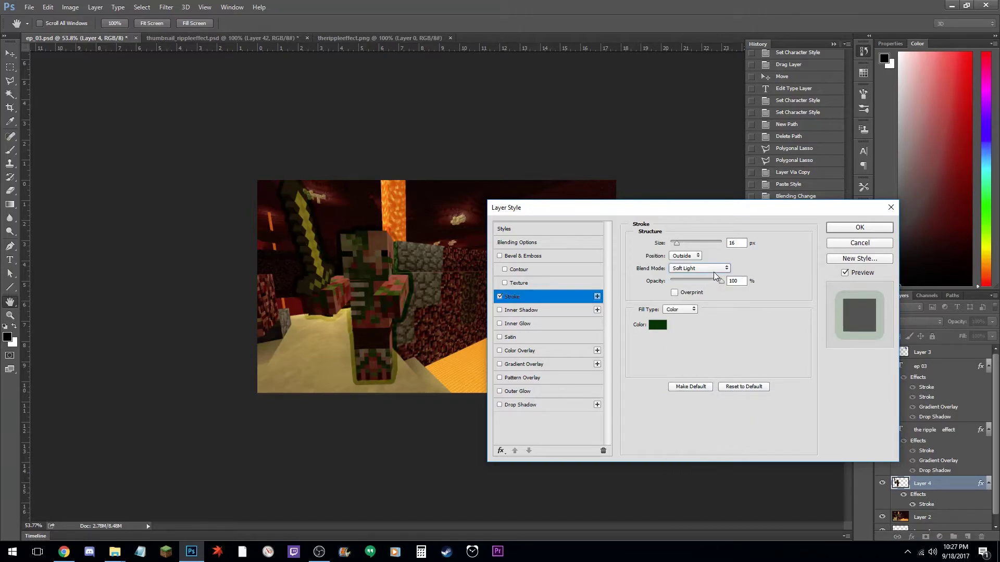
left_click(658, 325)
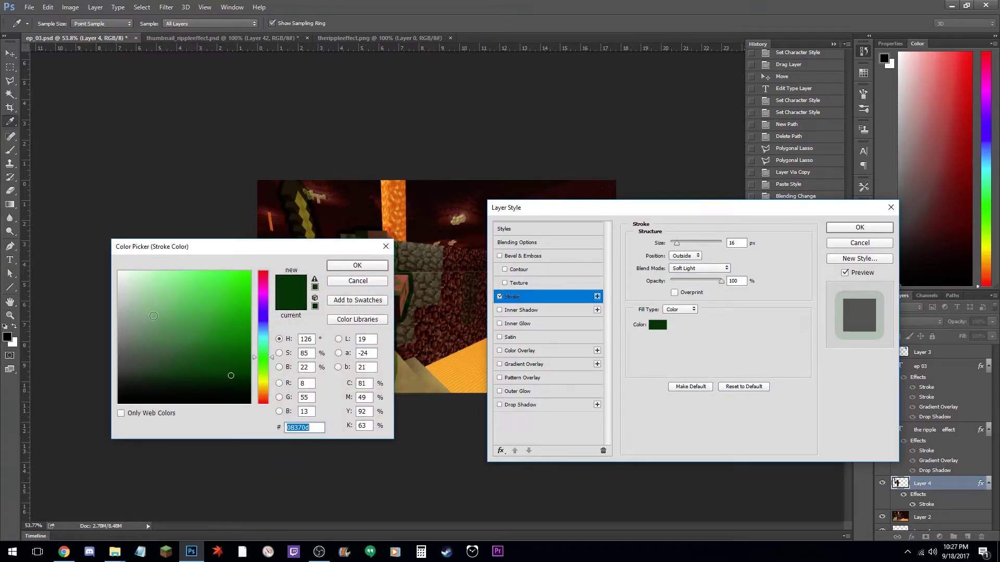
left_click(110, 315)
left_click(344, 266)
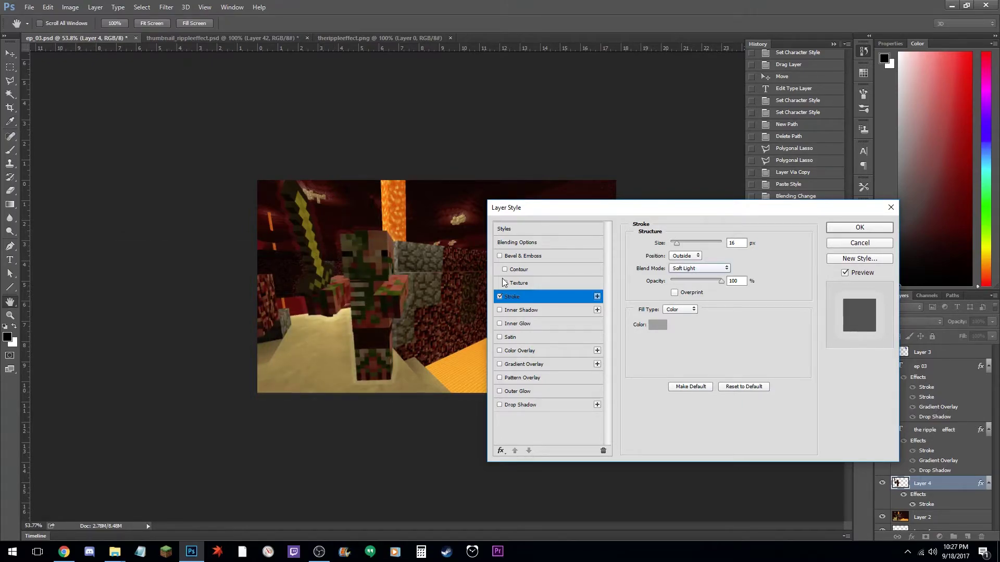
Add a second stroke to the pigman cutout and set its blend mode to Exclusion.
left_click(597, 297)
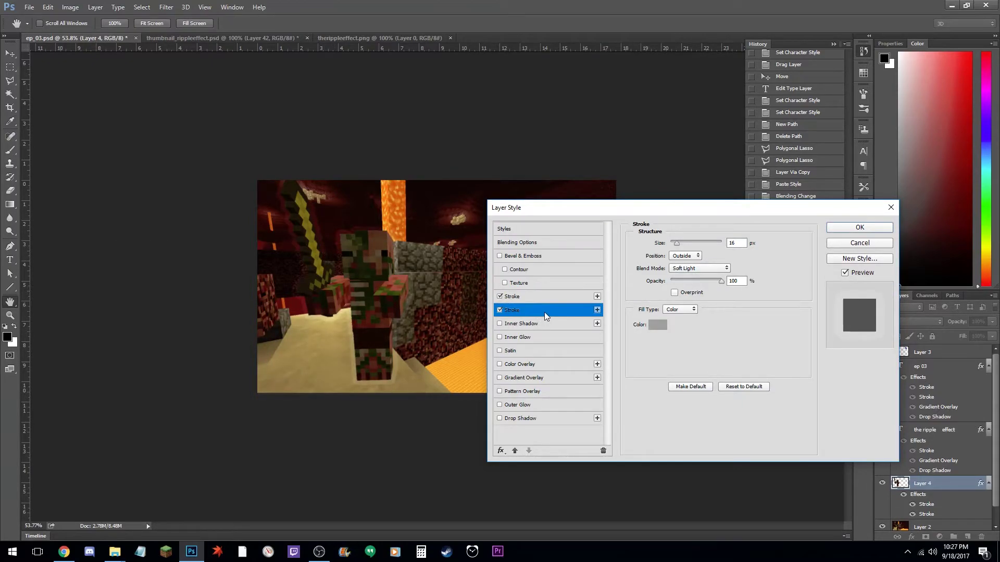
scroll(740, 247, "up", 1)
scroll(741, 245, "down", 1)
left_click(705, 267)
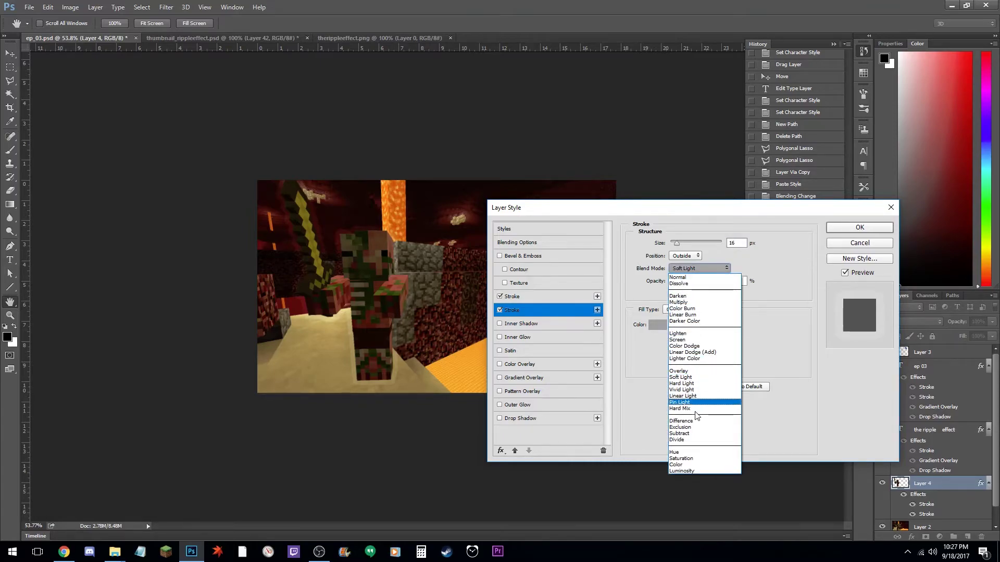
left_click(573, 315)
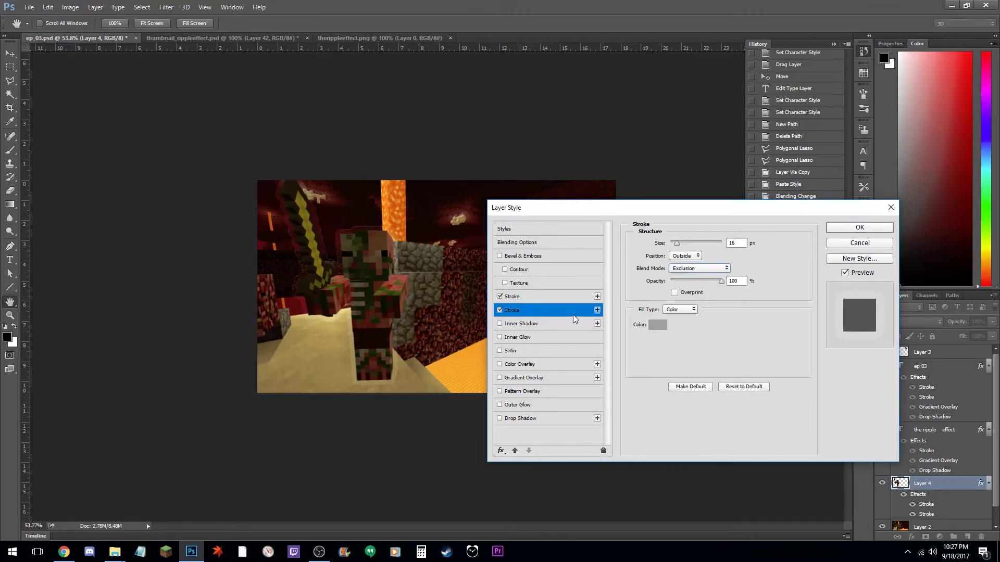
Set the size of the pigman's Soft Light stroke to 11 px and apply the layer style.
left_click(553, 296)
double_click(737, 244)
key("Down")
key("Down")
key("Down")
key("Down")
key("Down")
key("Down")
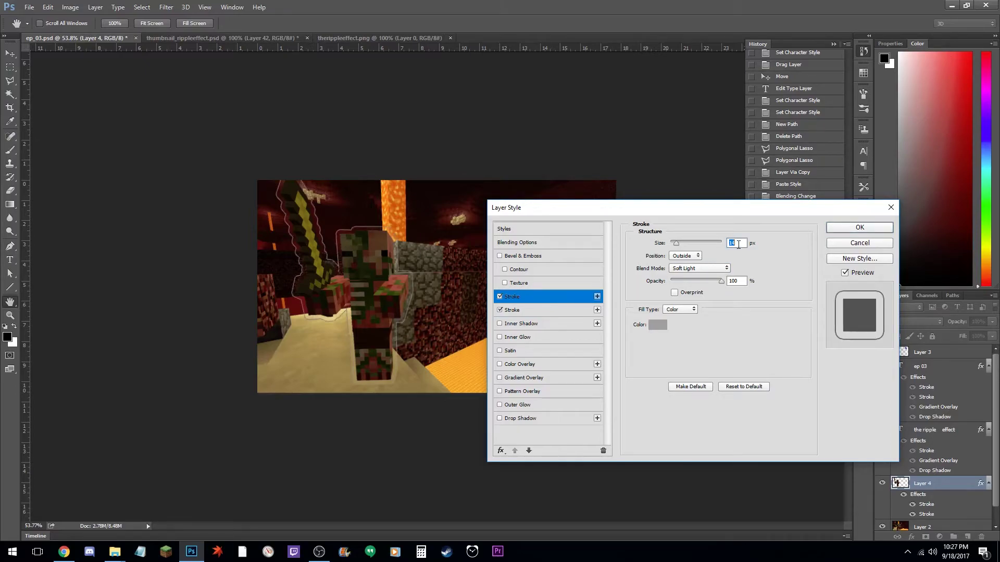
key("Up")
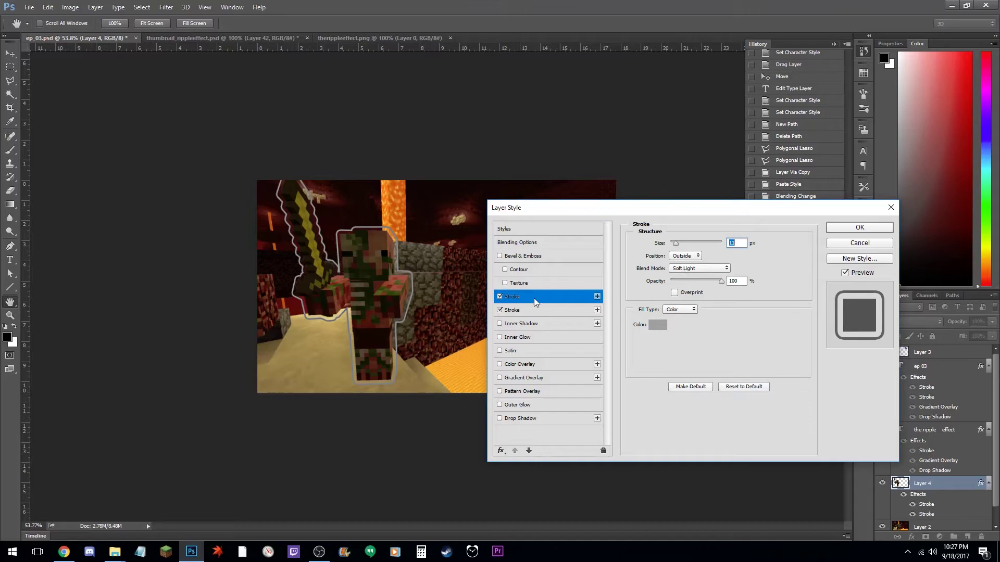
left_click(517, 313)
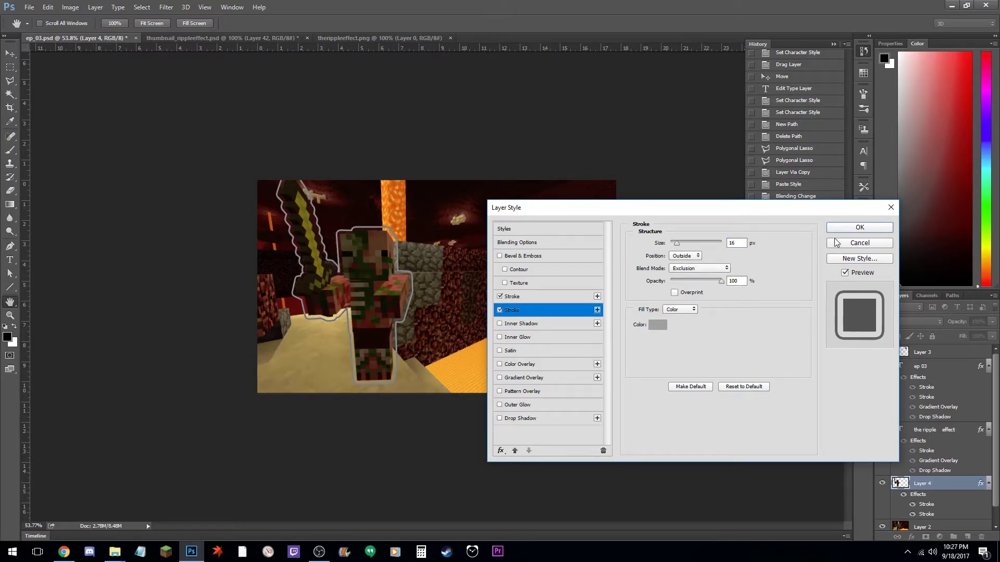
left_click(854, 228)
Show the title, EP 03 and logo layers again and review the outlined pigman in the thumbnail at reduced size.
key("z")
left_click(416, 257)
left_click_drag(415, 257, 386, 260)
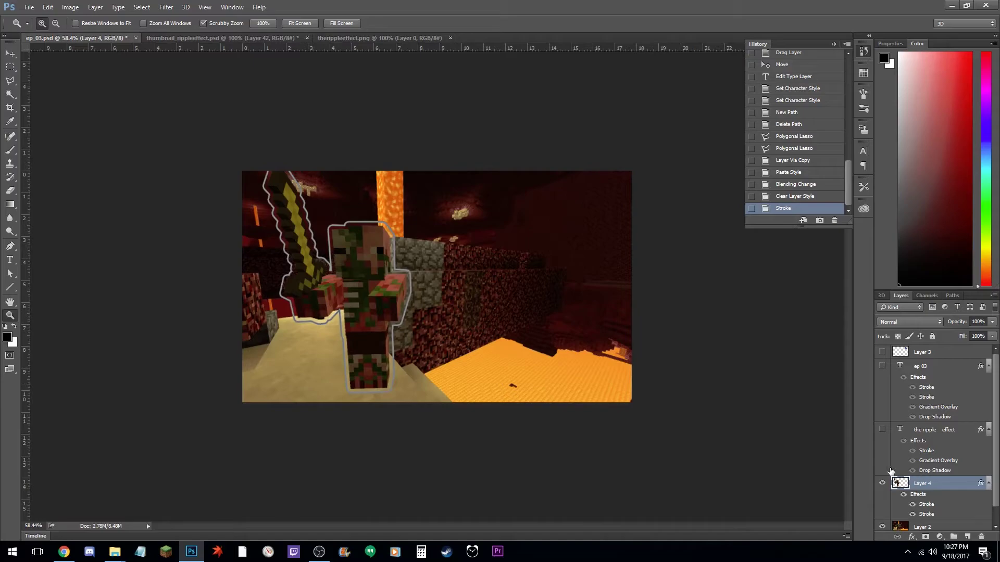
left_click(883, 430)
left_click(882, 367)
left_click(882, 352)
left_click_drag(610, 323, 533, 350)
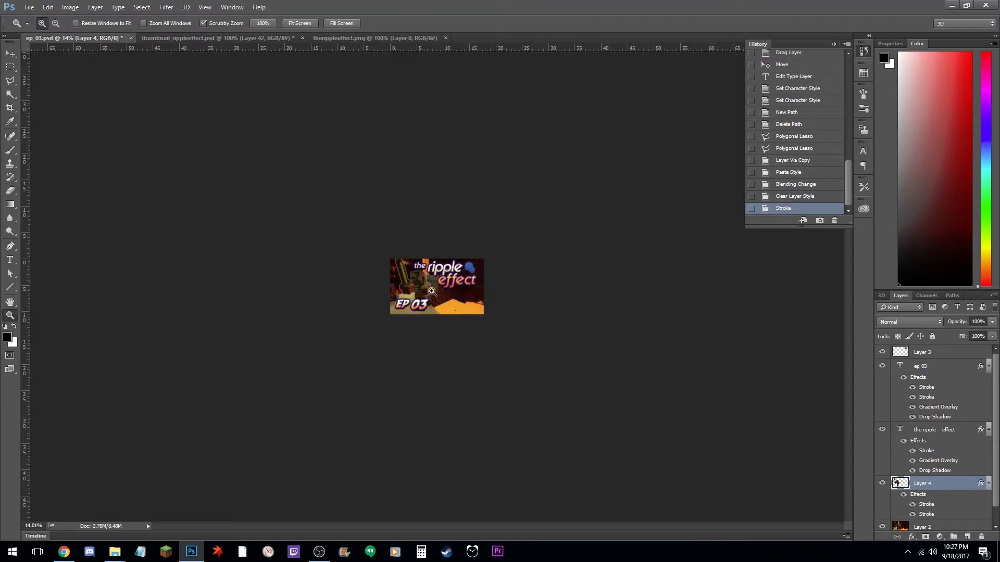
left_click_drag(473, 304, 475, 338)
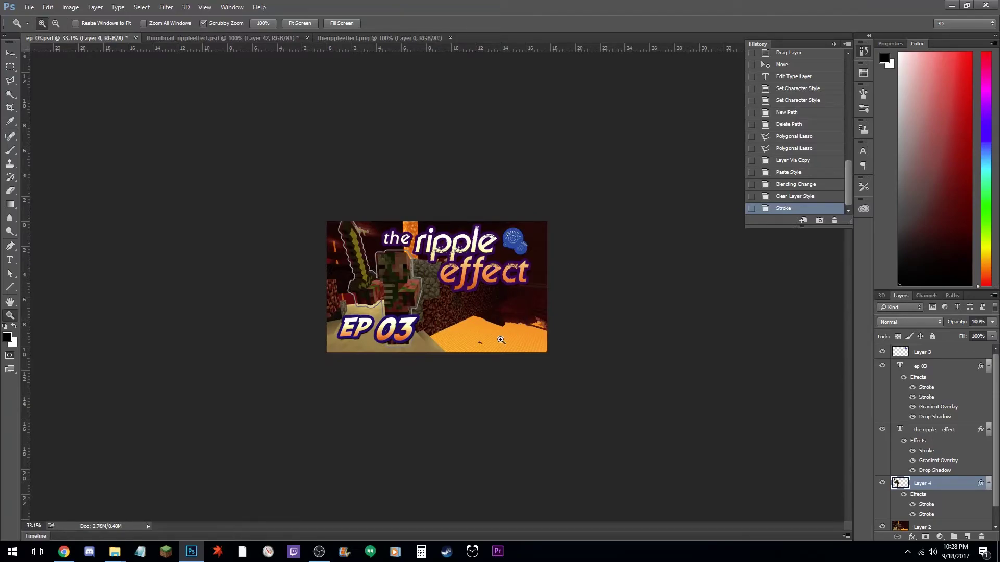
left_click(880, 485)
left_click(881, 486)
Add a Gradient Overlay to the Nether screenshot on Layer 2, keeping the thumbnail visible beside the layer style settings.
scroll(921, 492, "down", 1)
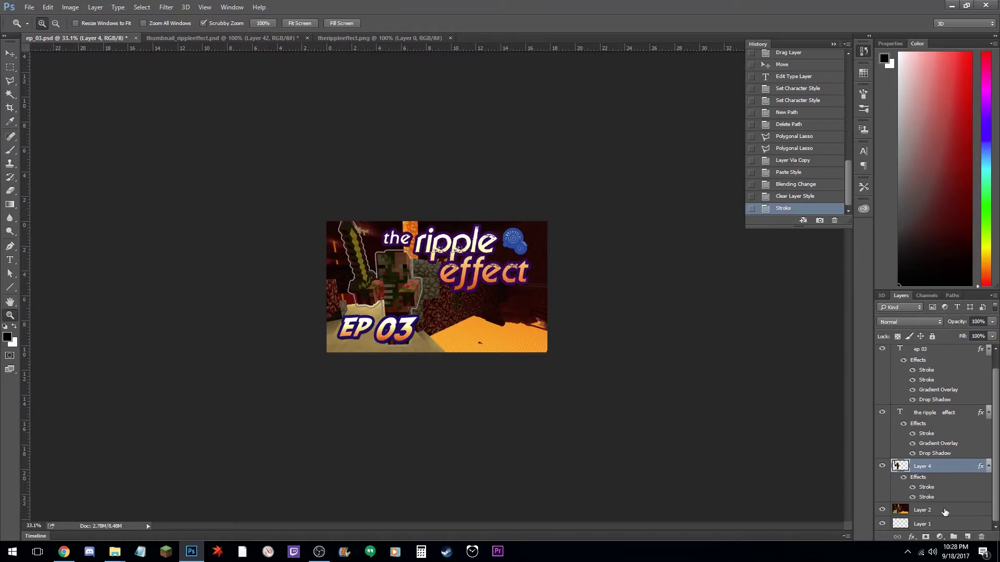
left_click(946, 512)
double_click(953, 516)
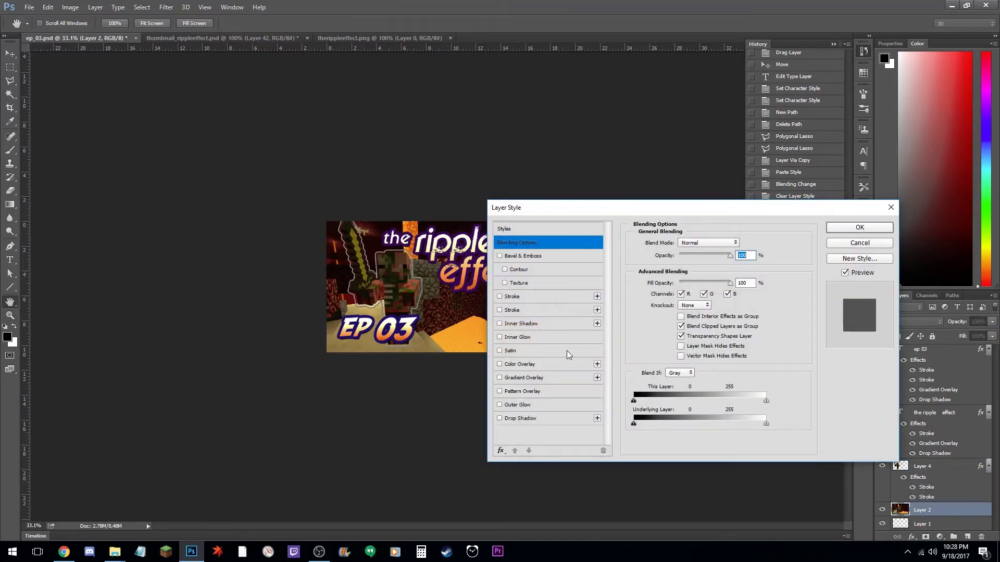
left_click(500, 377)
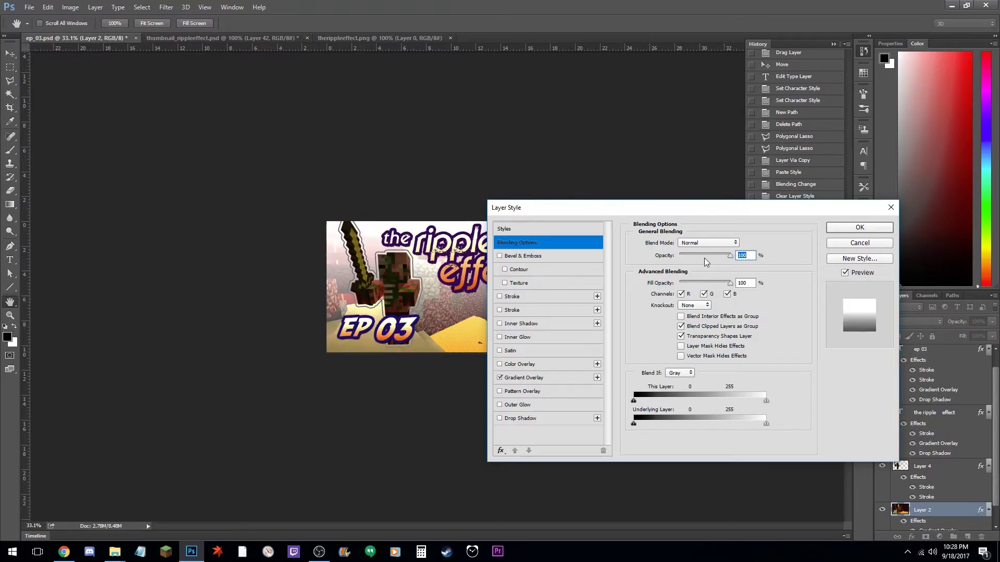
left_click_drag(648, 210, 728, 145)
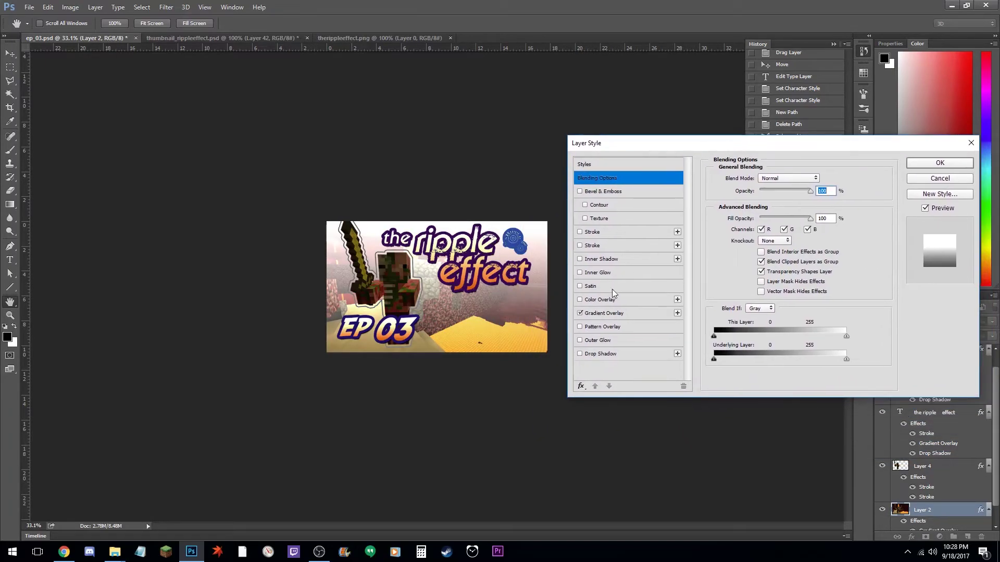
left_click(646, 313)
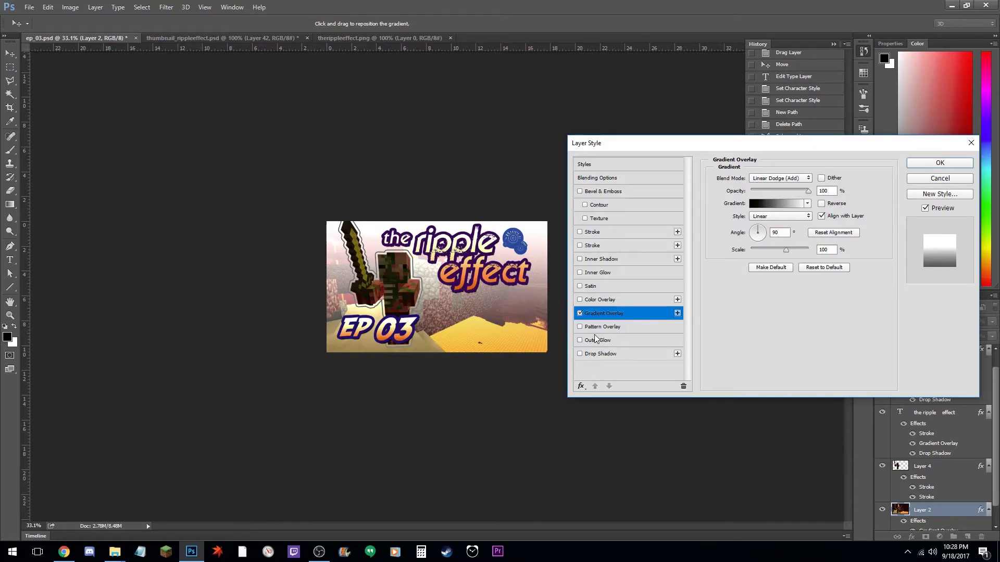
Try a Pattern Overlay on Layer 2 in place of the Gradient Overlay.
left_click(580, 314)
left_click(624, 327)
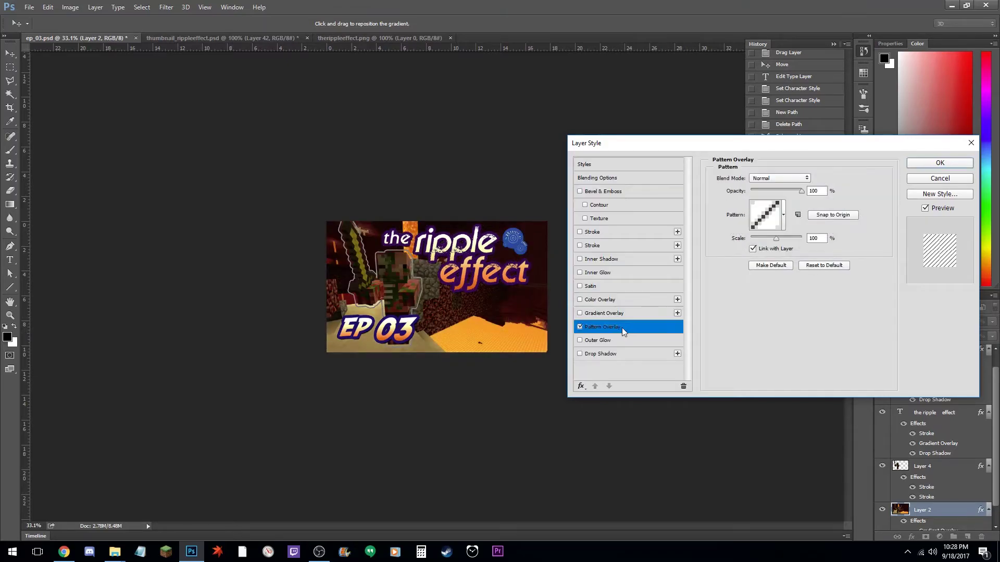
left_click(580, 327)
left_click(579, 326)
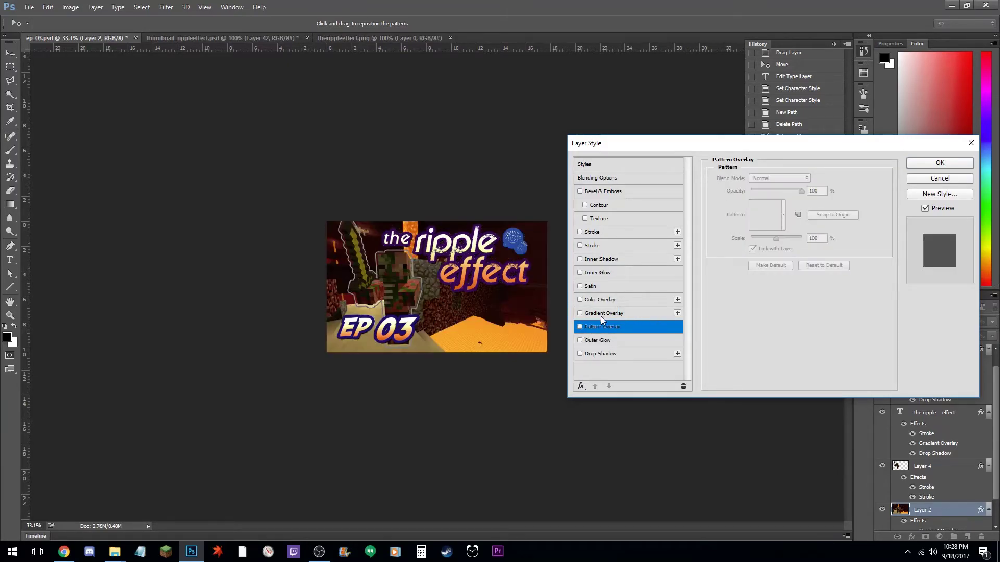
left_click(580, 313)
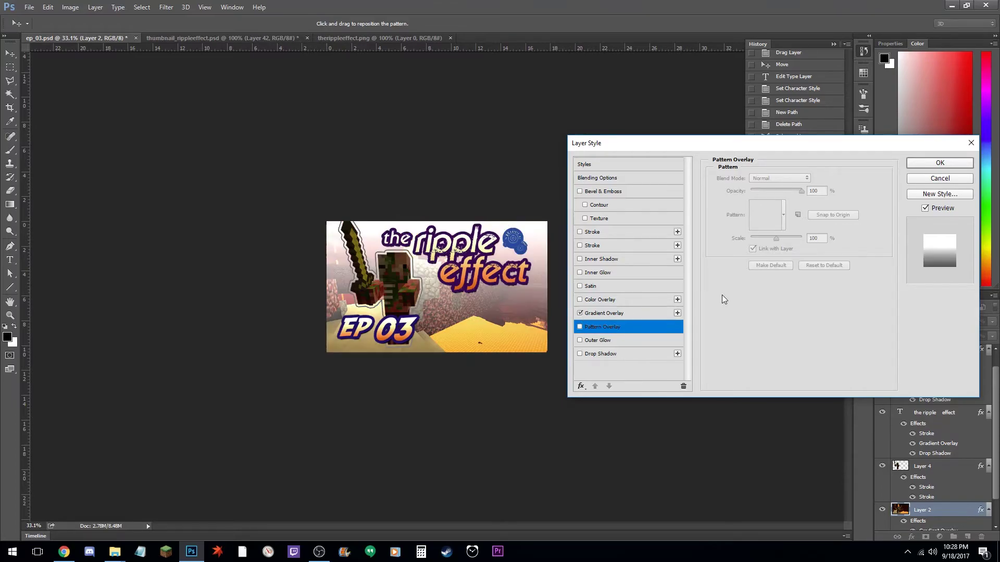
left_click(647, 313)
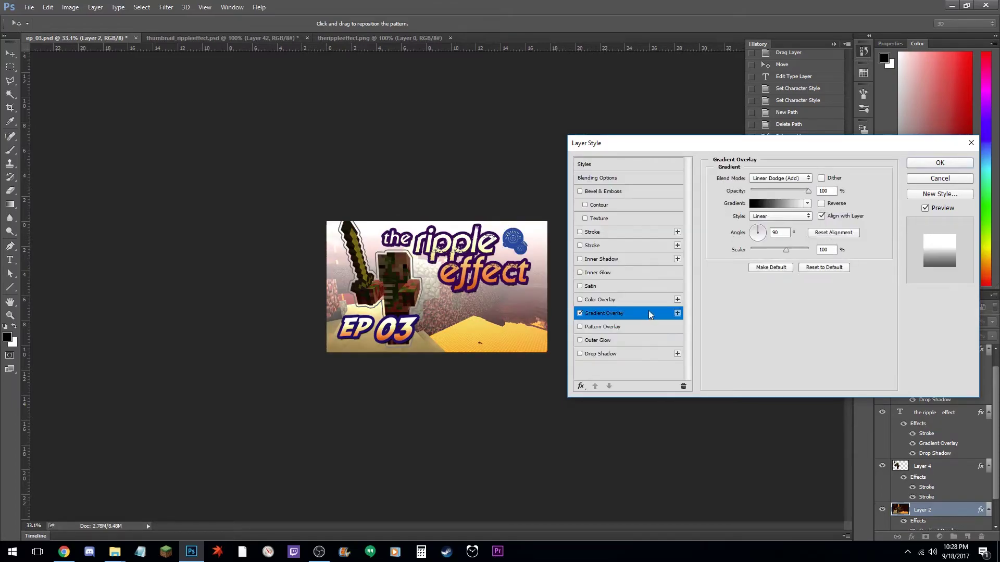
Try preset gradients on the Layer 2 overlay and choose the Violet, Orange preset.
left_click(807, 204)
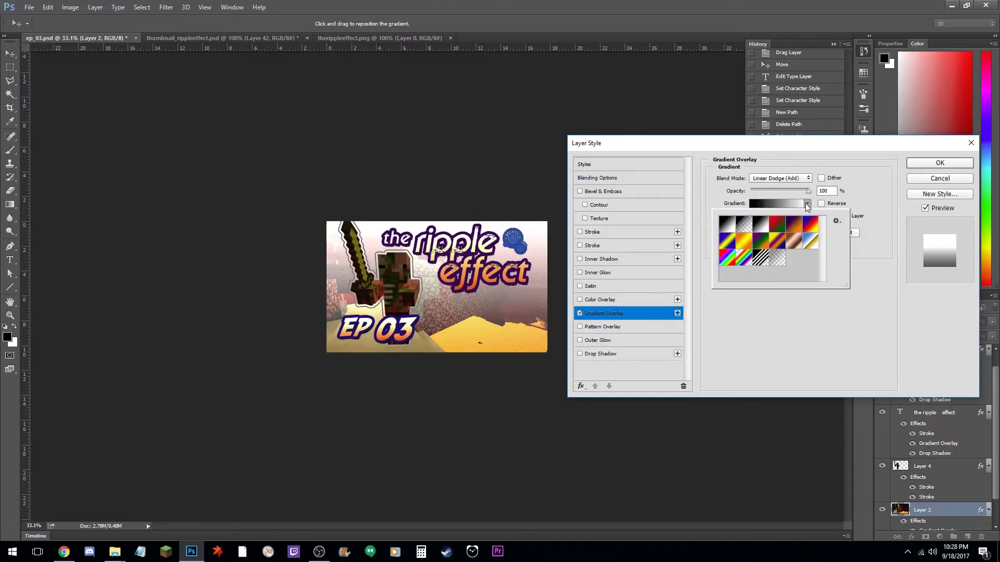
left_click(744, 242)
left_click(728, 243)
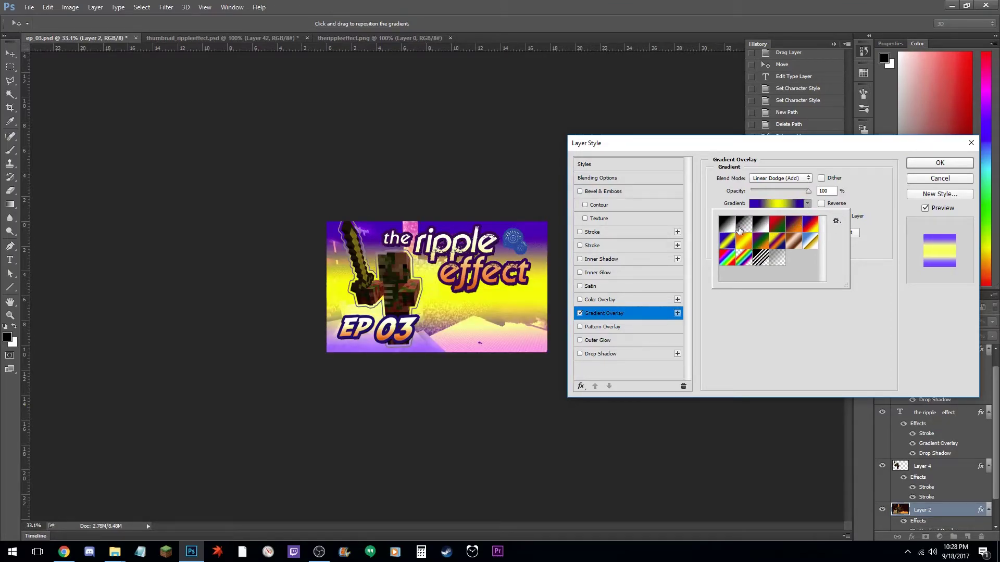
left_click(794, 228)
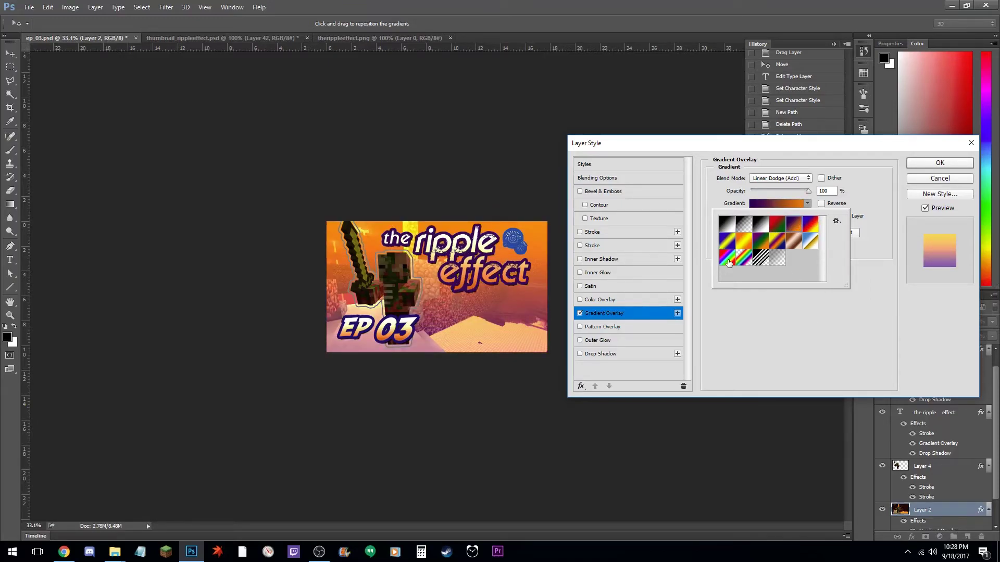
left_click(736, 314)
Compare blend modes for the Layer 2 gradient overlay and set it to Overlay.
left_click(779, 178)
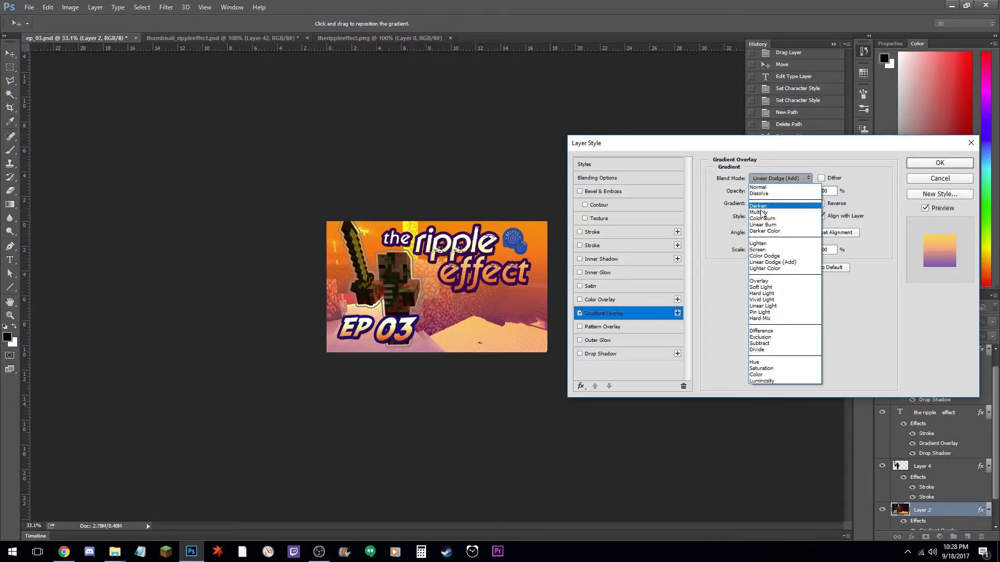
left_click(767, 180)
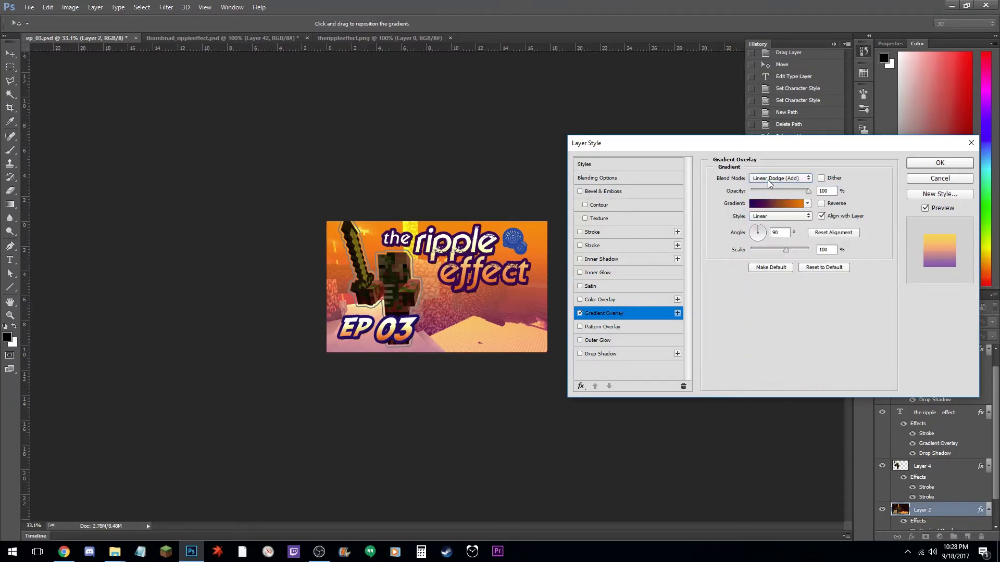
scroll(768, 179, "up", 6)
scroll(767, 180, "down", 7)
scroll(767, 179, "up", 1)
scroll(768, 180, "down", 1)
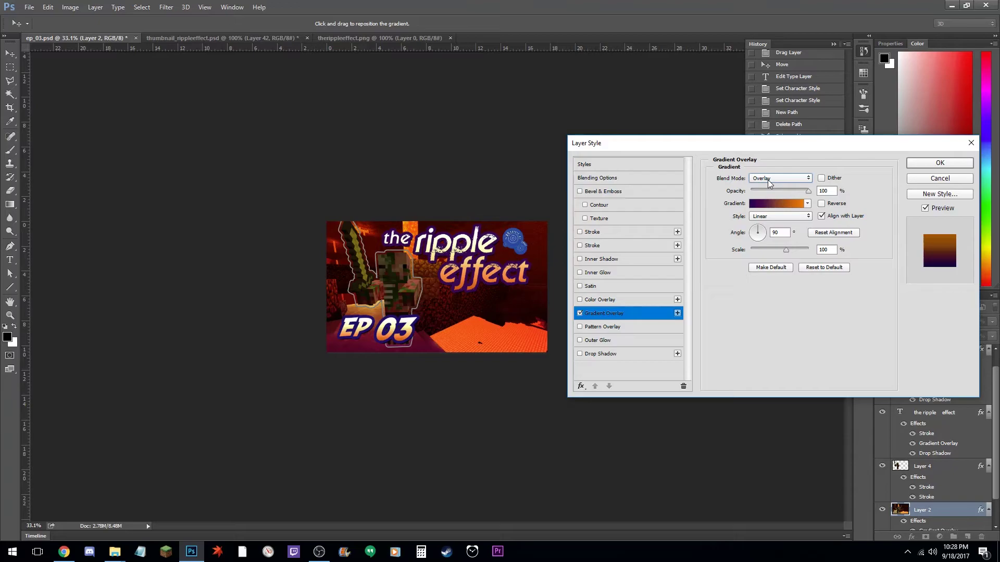
scroll(768, 180, "down", 2)
scroll(768, 179, "up", 2)
left_click(764, 203)
left_click(626, 465)
left_click(626, 466)
mouse_move(624, 466)
left_mouse_down()
mouse_move(729, 463)
mouse_move(622, 465)
left_mouse_up()
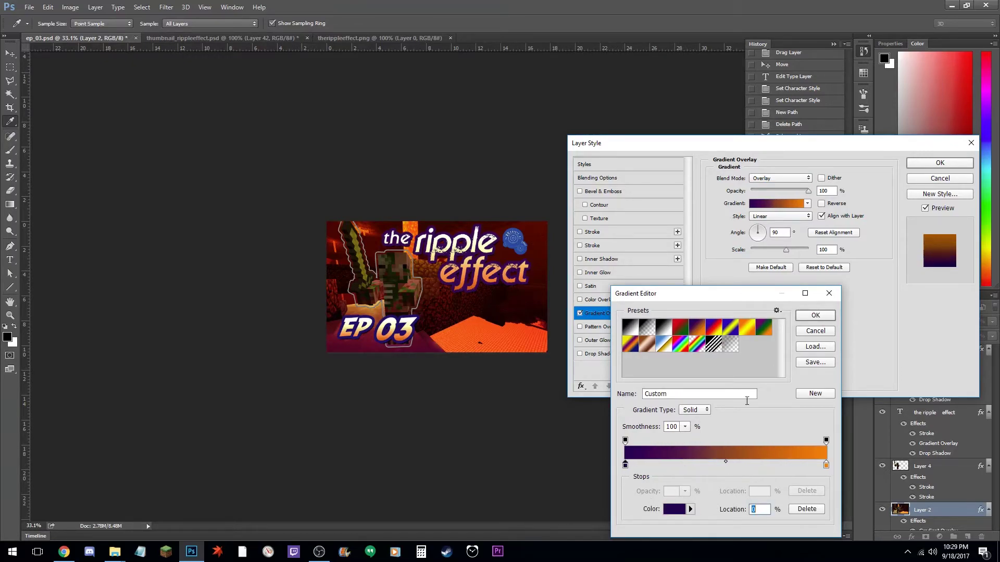
left_click(815, 331)
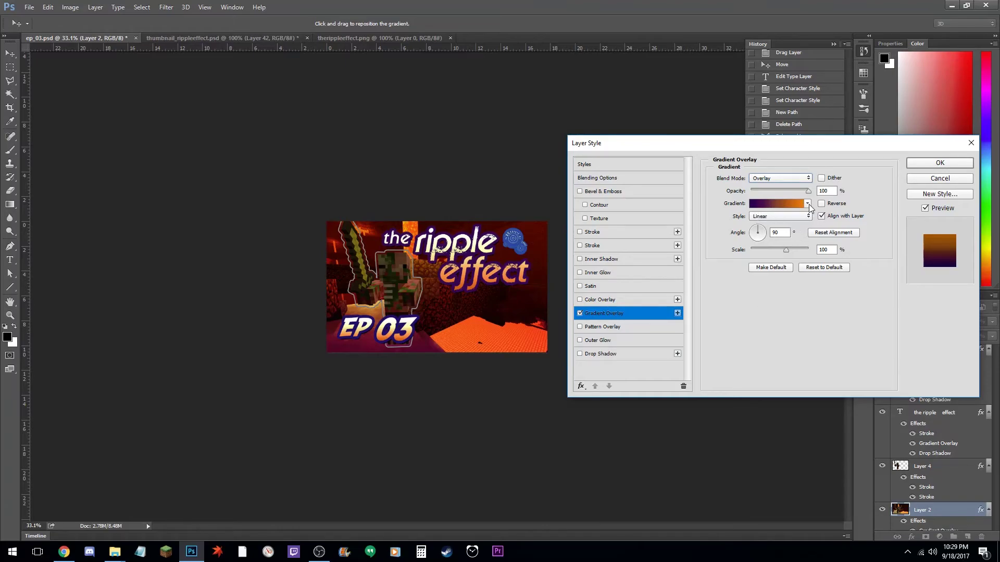
left_click(783, 207)
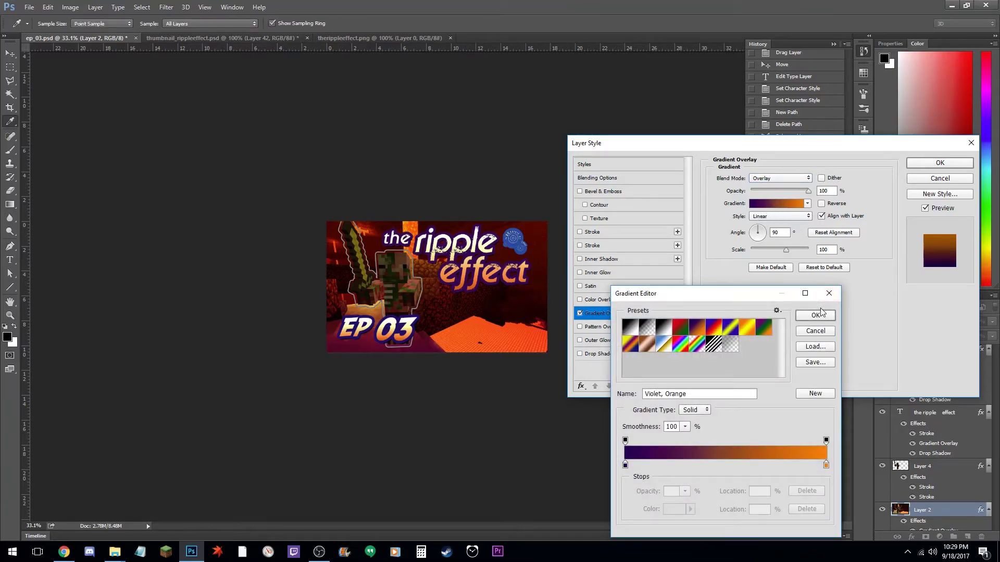
left_click(822, 312)
Recolour the starting colour stop of the Layer 2 overlay gradient to dark green 0a591b.
left_click(807, 204)
left_click(777, 202)
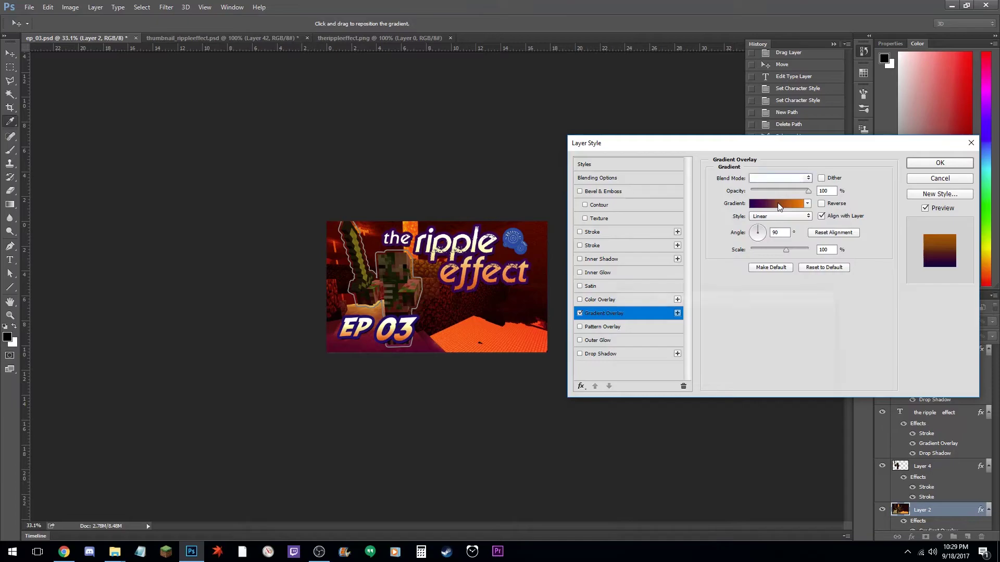
left_click(780, 205)
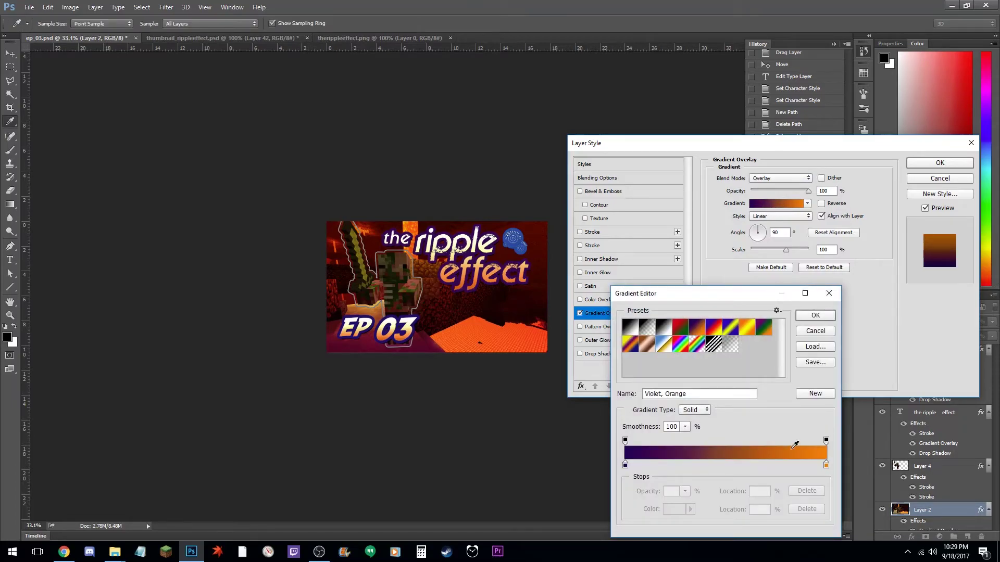
left_click_drag(626, 466, 592, 471)
left_click(664, 464)
key("Delete")
left_click_drag(625, 465, 533, 501)
left_click_drag(630, 479, 625, 467)
left_click(673, 510)
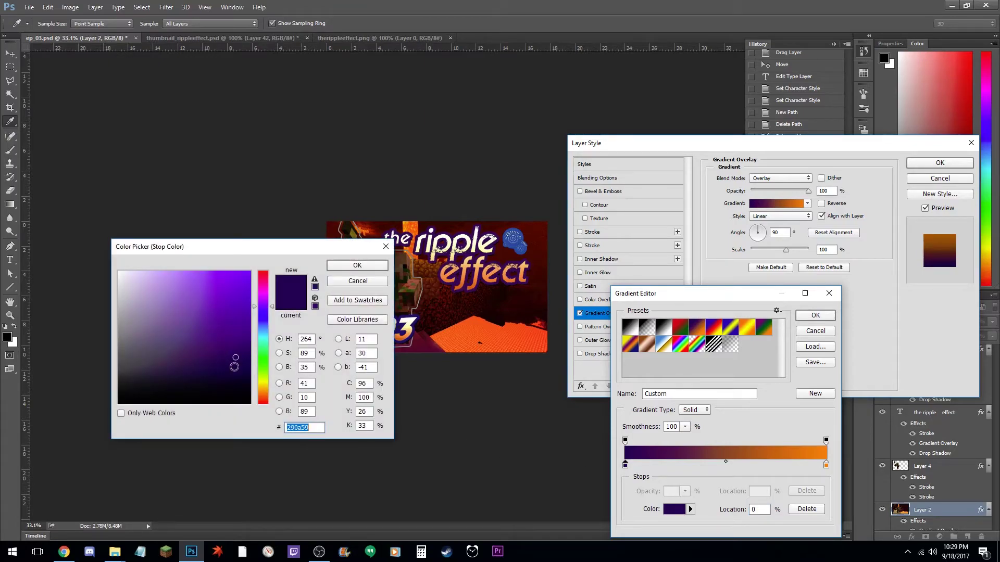
left_click(267, 359)
left_click(349, 268)
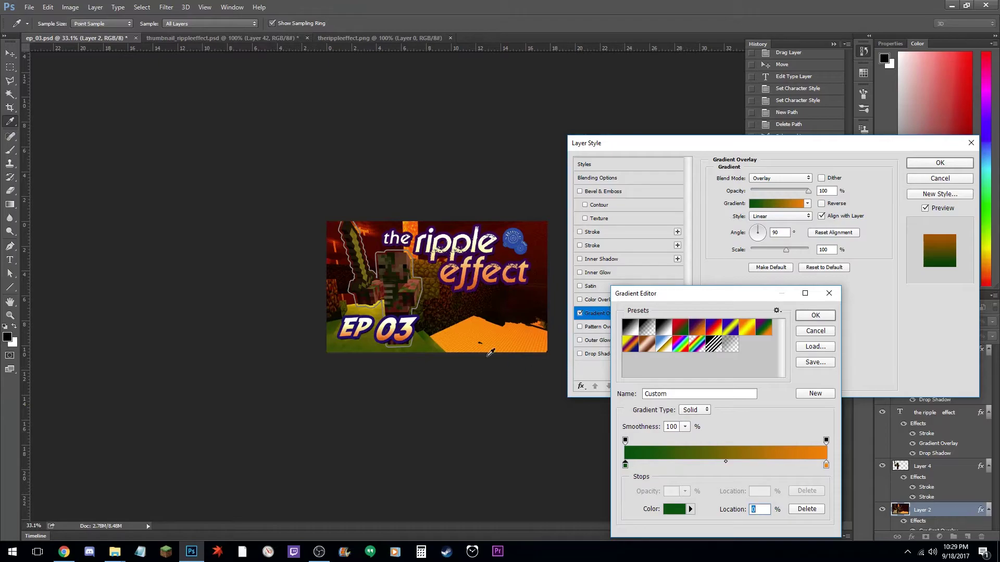
Set the gradient's end colour stop to turquoise 00ffe4 and accept the edited gradient.
left_click(826, 466)
left_click(676, 509)
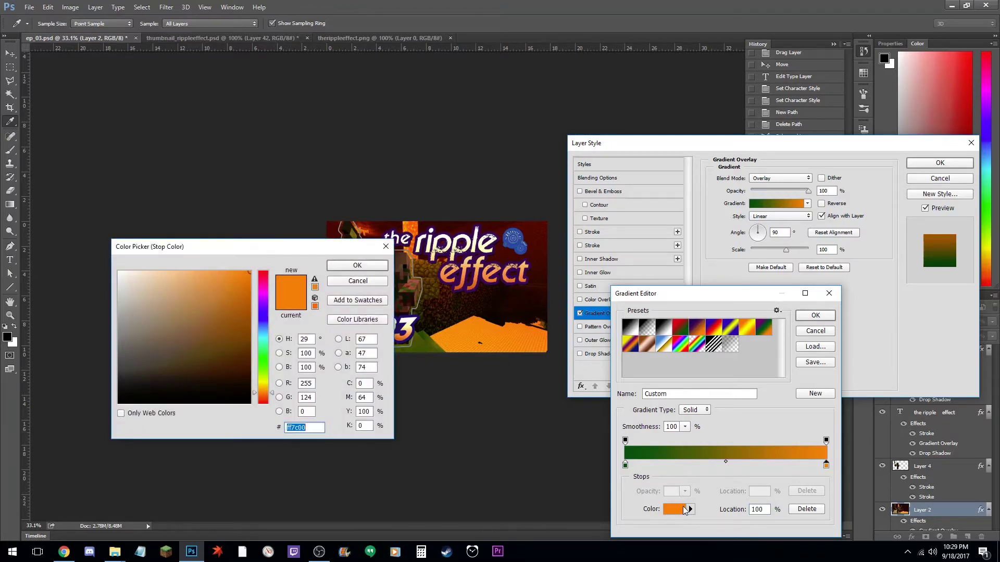
left_click(263, 340)
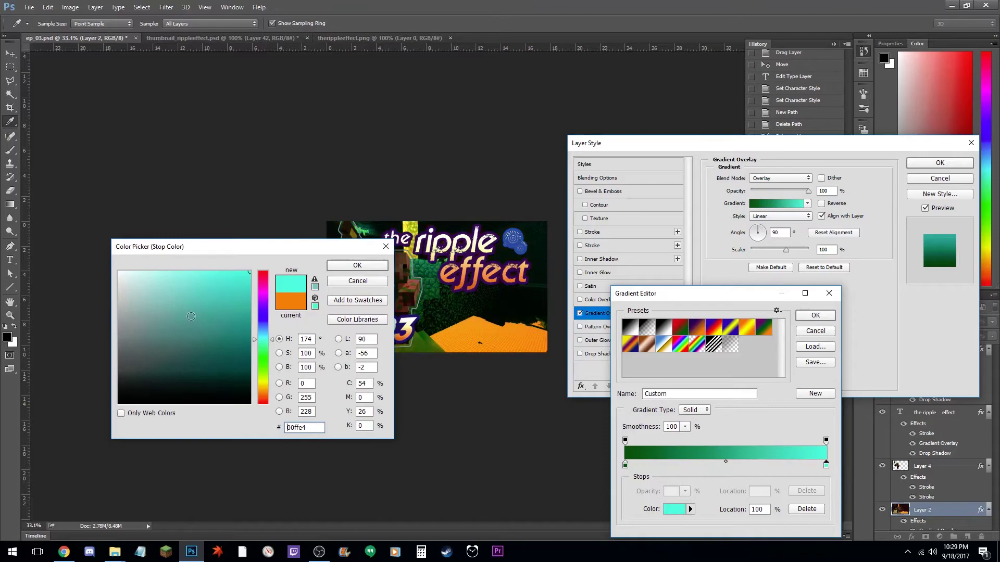
left_click(354, 267)
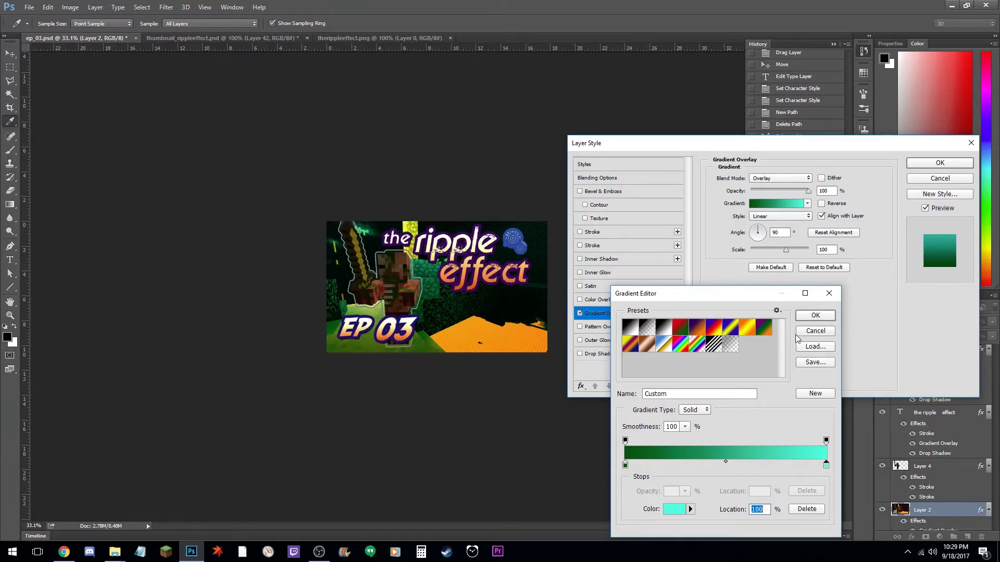
left_click(816, 316)
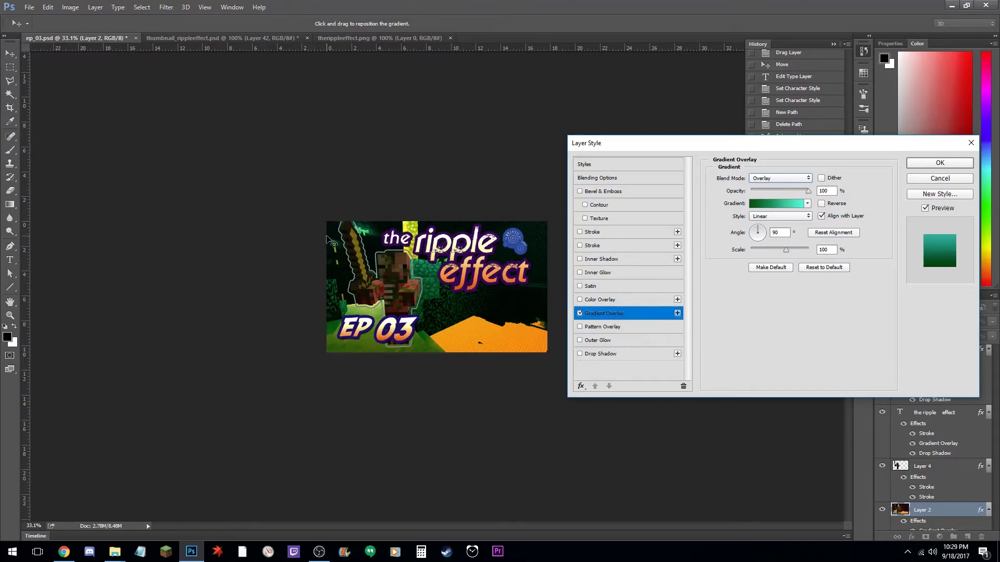
Rotate the Layer 2 gradient overlay to an angle of -63°.
left_click(763, 240)
left_click_drag(764, 240, 754, 230)
left_click(764, 244)
left_click(763, 245)
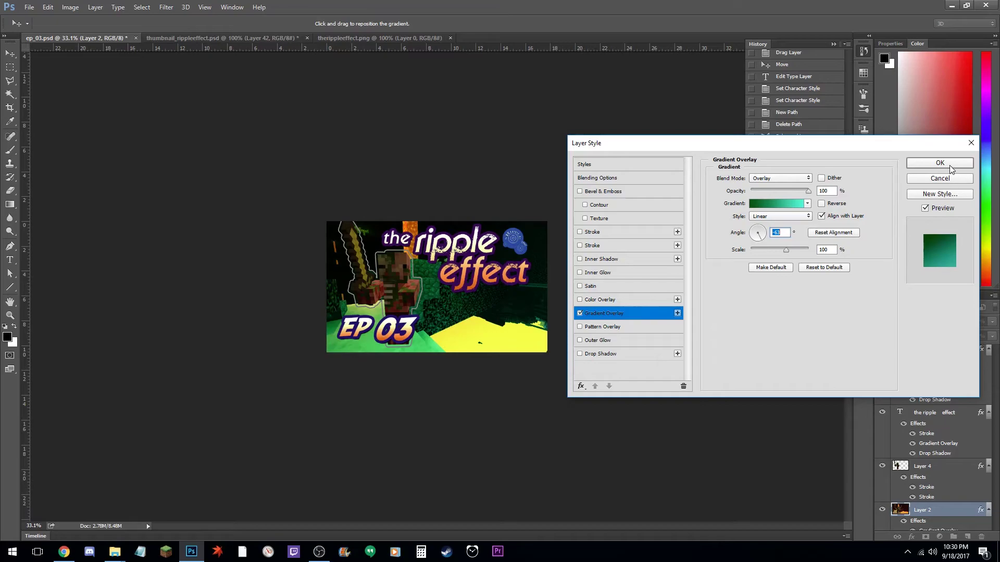
Set the Layer 2 gradient overlay's blend mode to Normal and reverse the gradient.
left_click(805, 177)
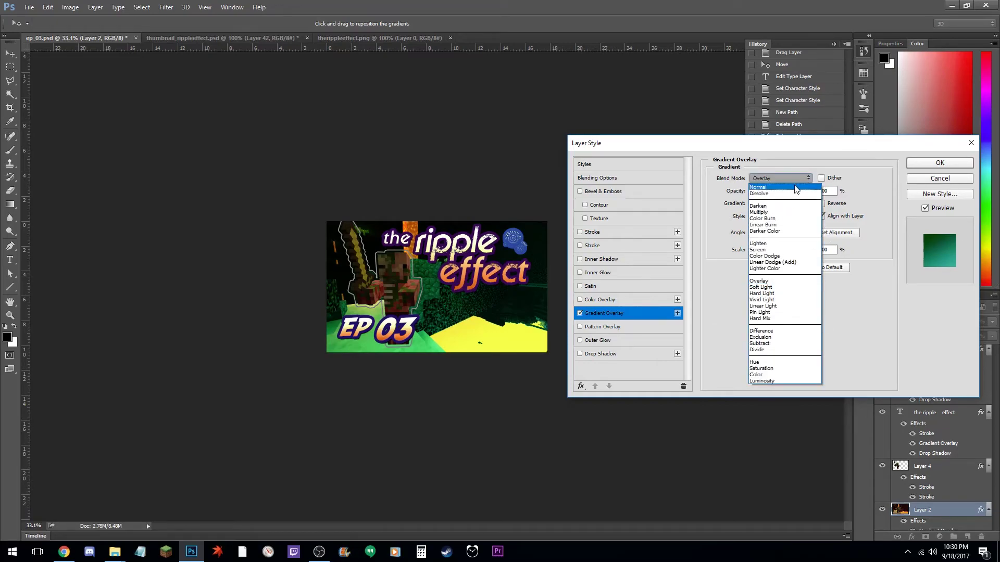
left_click(792, 185)
scroll(791, 181, "up", 1)
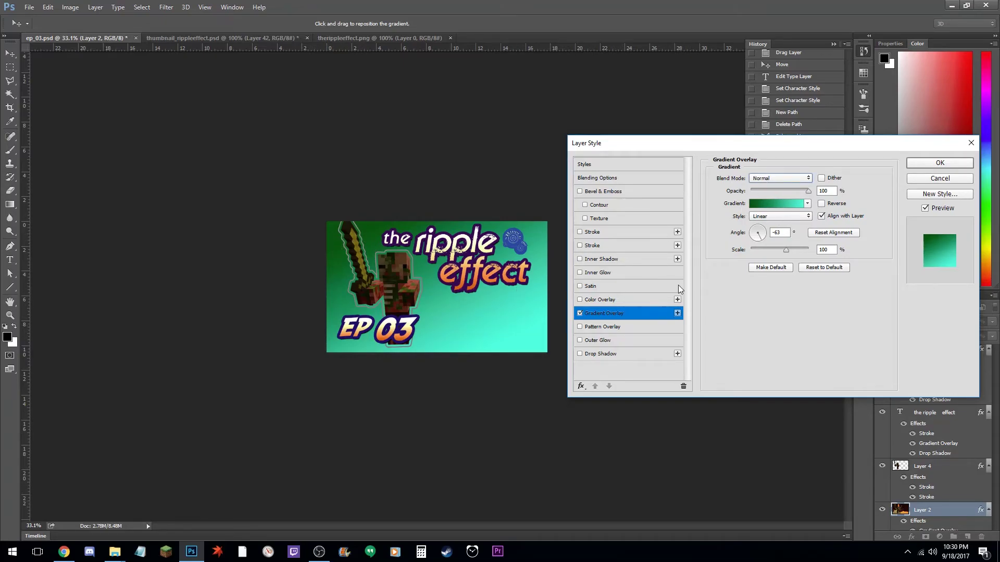
left_click(822, 204)
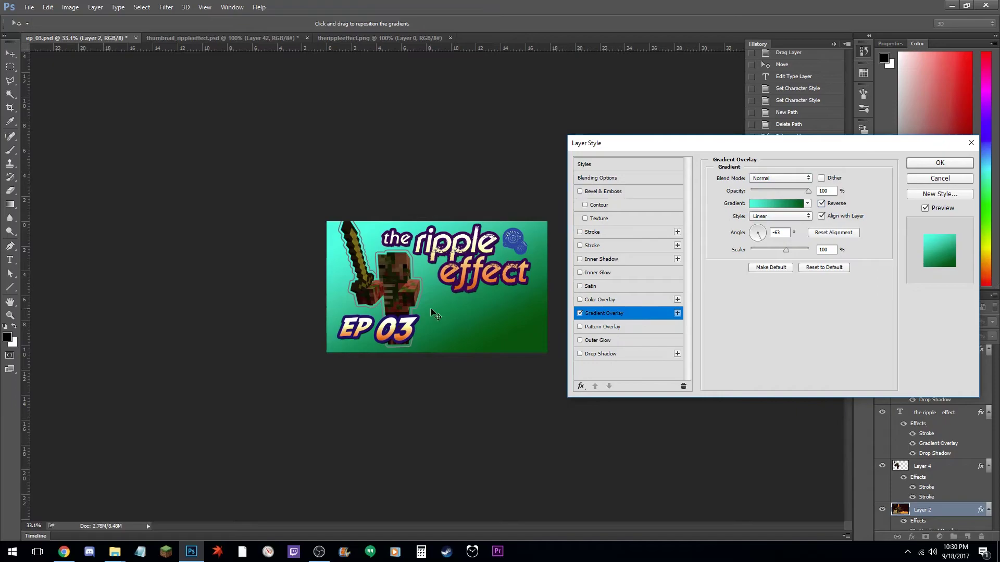
Go through the blend modes for the reversed green gradient overlay and choose Overlay.
left_click(779, 178)
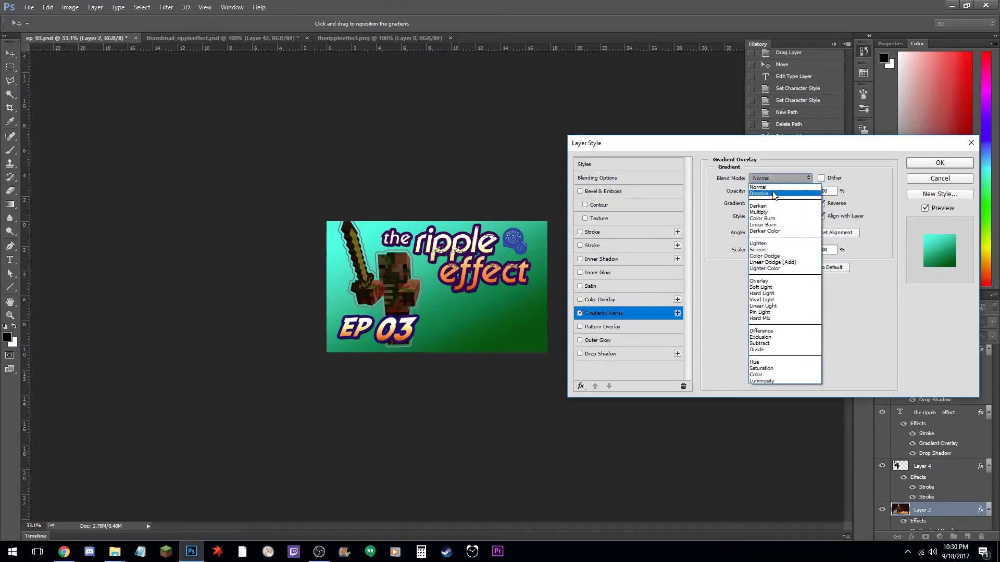
left_click(772, 201)
scroll(773, 180, "down", 5)
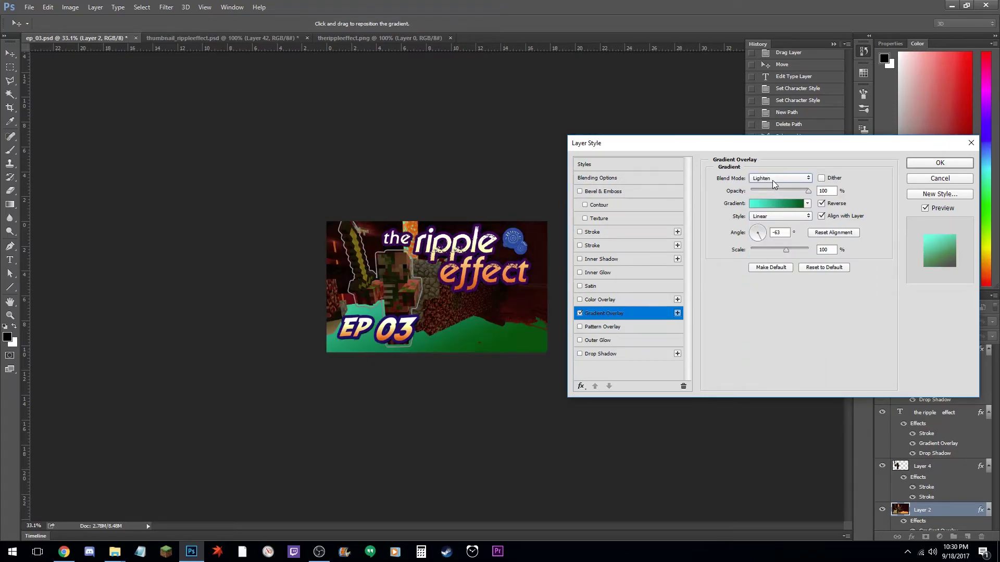
scroll(773, 181, "up", 2)
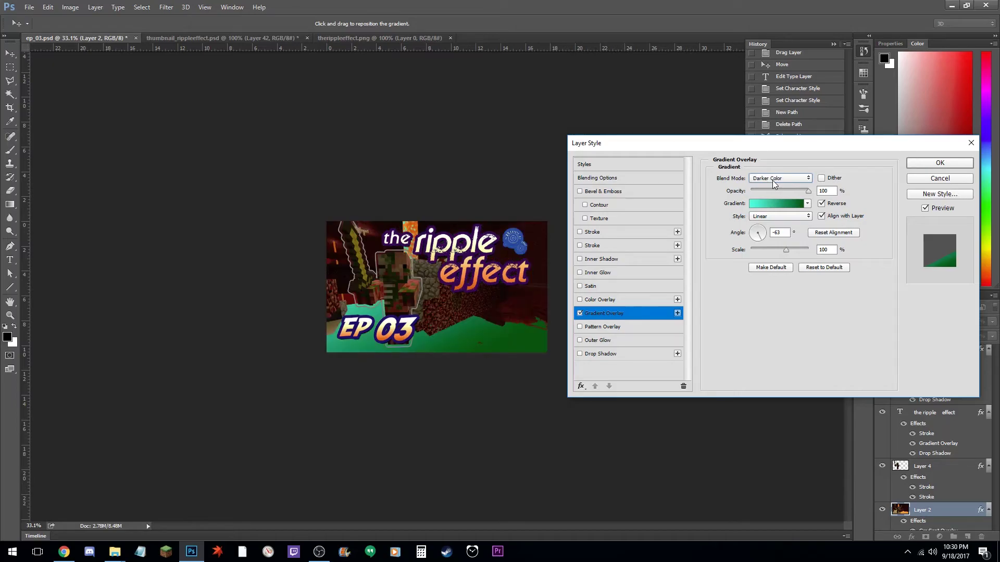
scroll(773, 180, "down", 6)
scroll(773, 180, "down", 2)
scroll(772, 180, "up", 1)
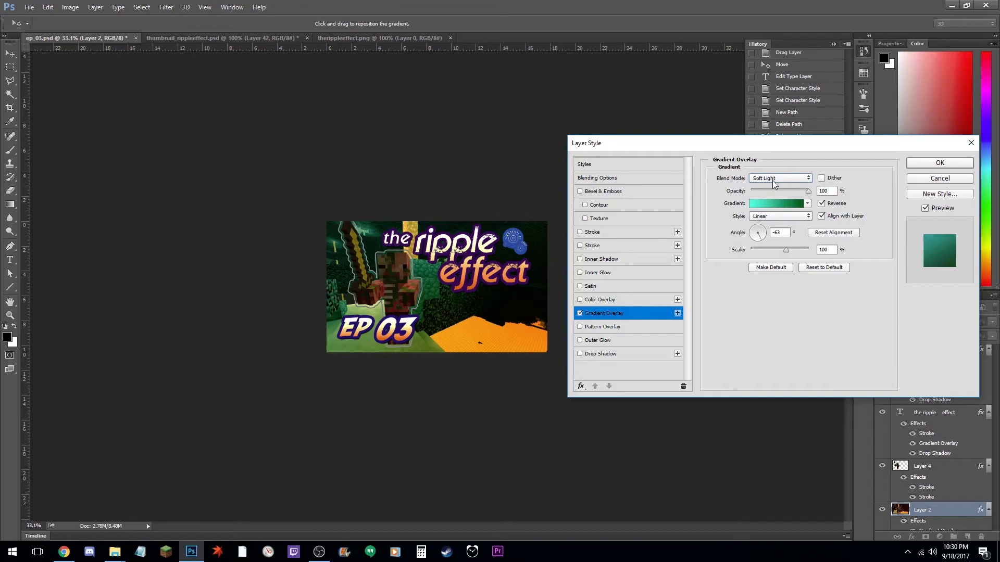
scroll(773, 180, "down", 6)
scroll(773, 180, "down", 4)
scroll(773, 181, "up", 2)
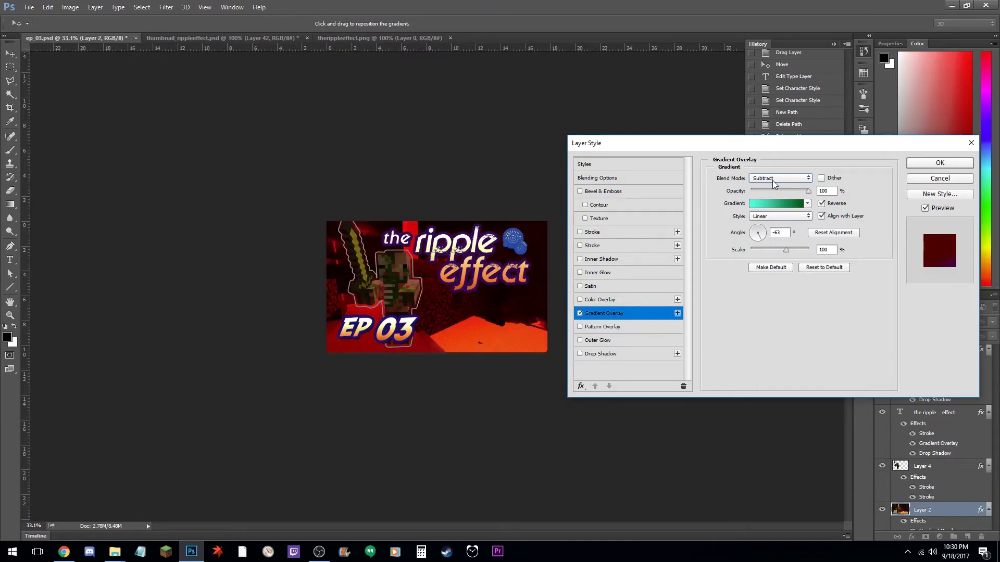
scroll(773, 180, "down", 5)
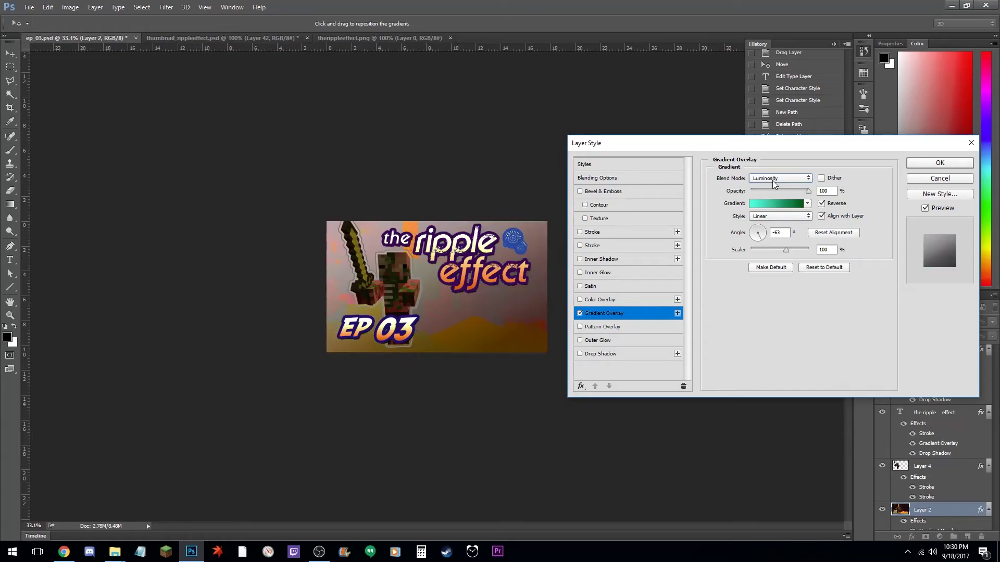
scroll(773, 180, "up", 1)
scroll(773, 180, "down", 1)
scroll(773, 181, "up", 1)
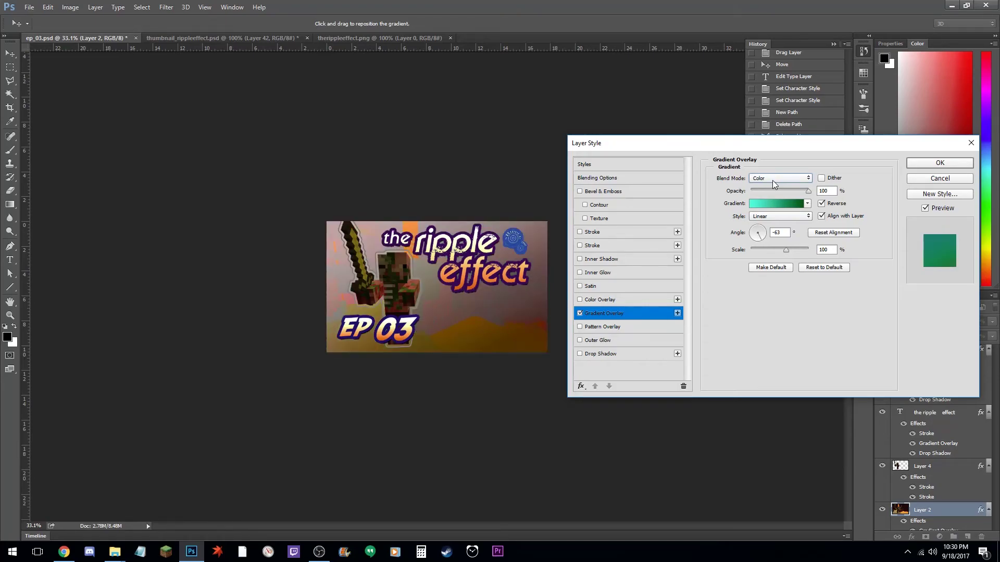
scroll(773, 181, "up", 19)
scroll(773, 180, "up", 6)
left_click(773, 180)
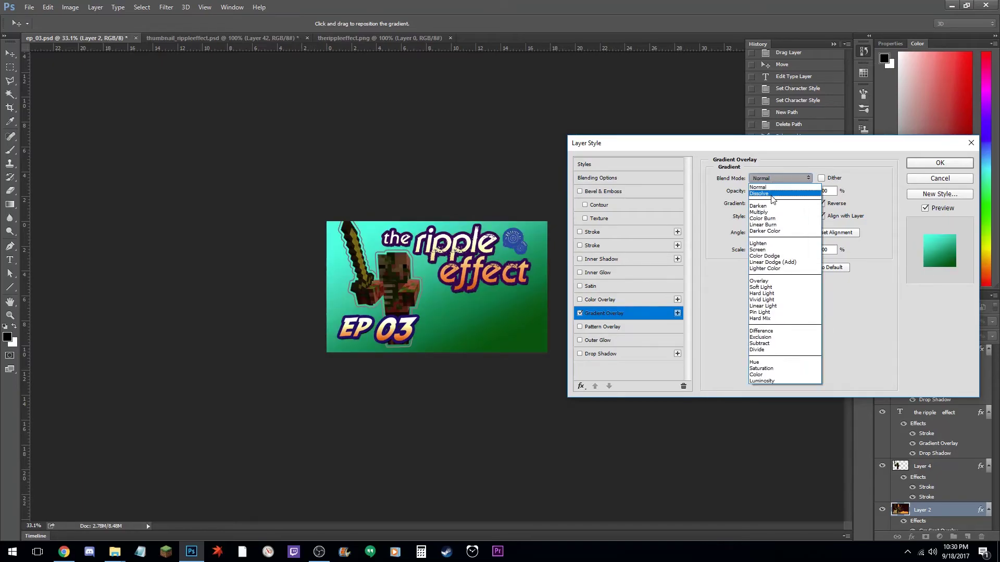
left_click(765, 281)
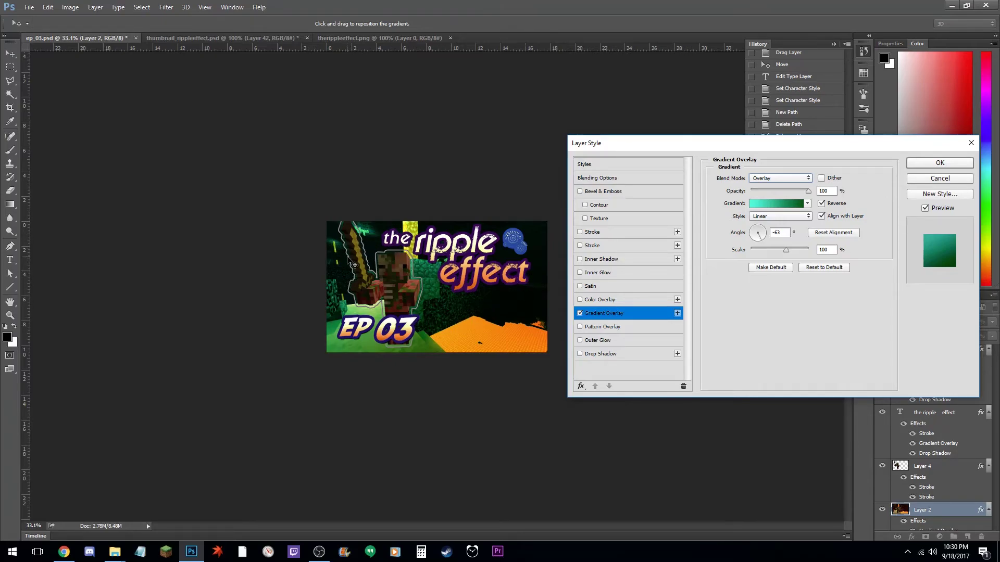
Set the Layer 2 gradient overlay to an unreversed 120° angle with Normal blending.
left_click(823, 204)
left_click_drag(761, 228, 755, 228)
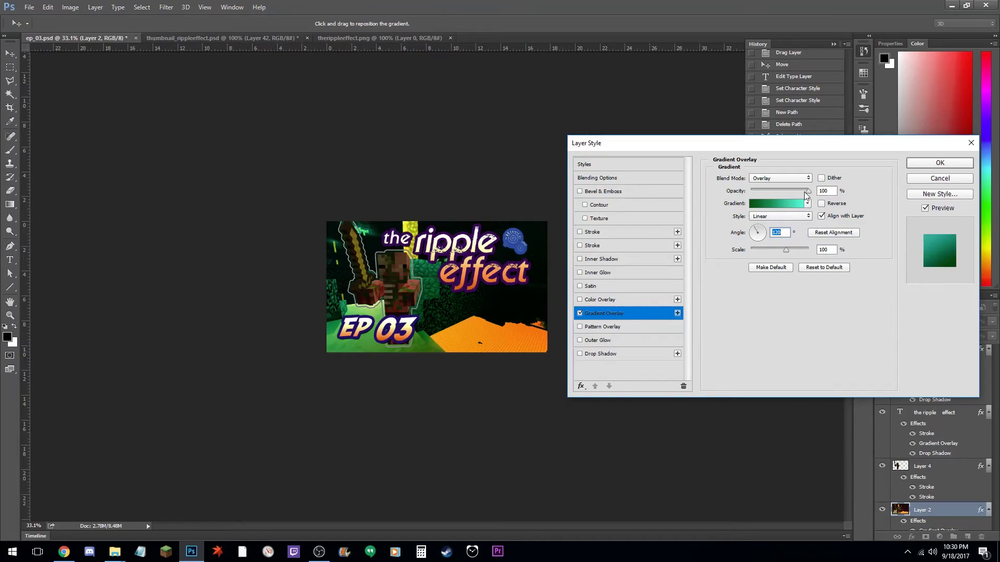
left_click(809, 179)
left_click(771, 185)
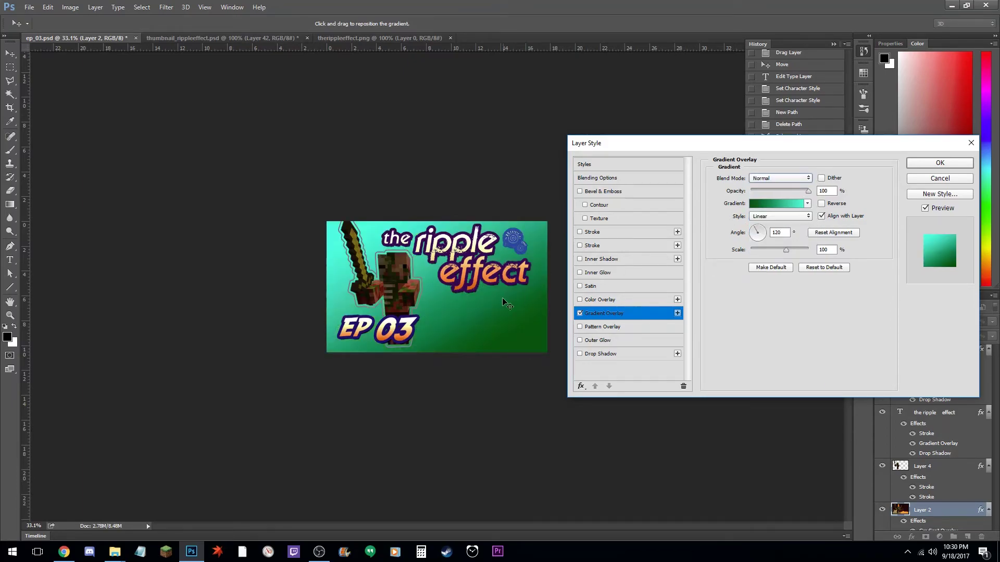
Change the gradient's dark green colour stop to navy blue 0e0a59.
left_click(760, 203)
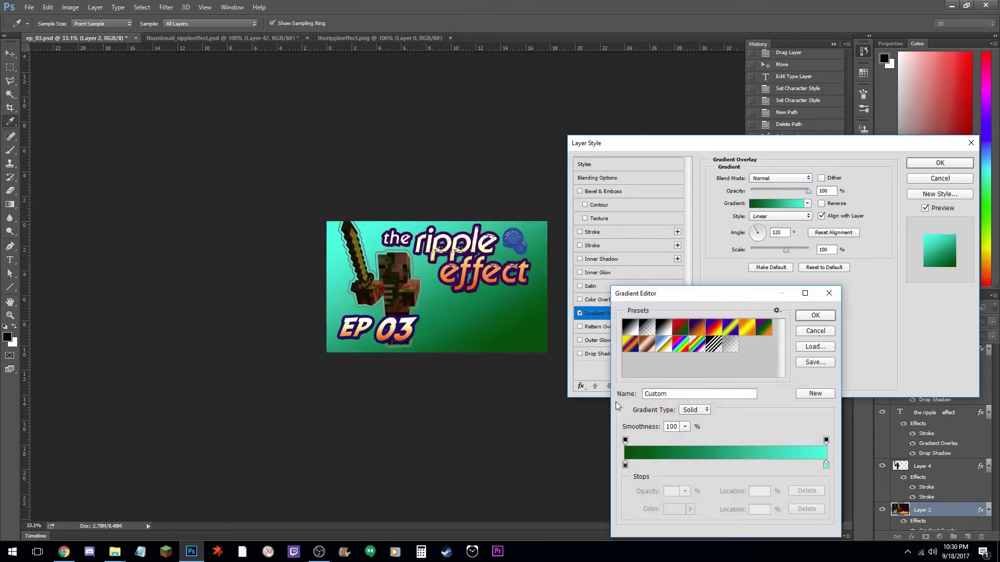
left_click(625, 465)
left_click(673, 510)
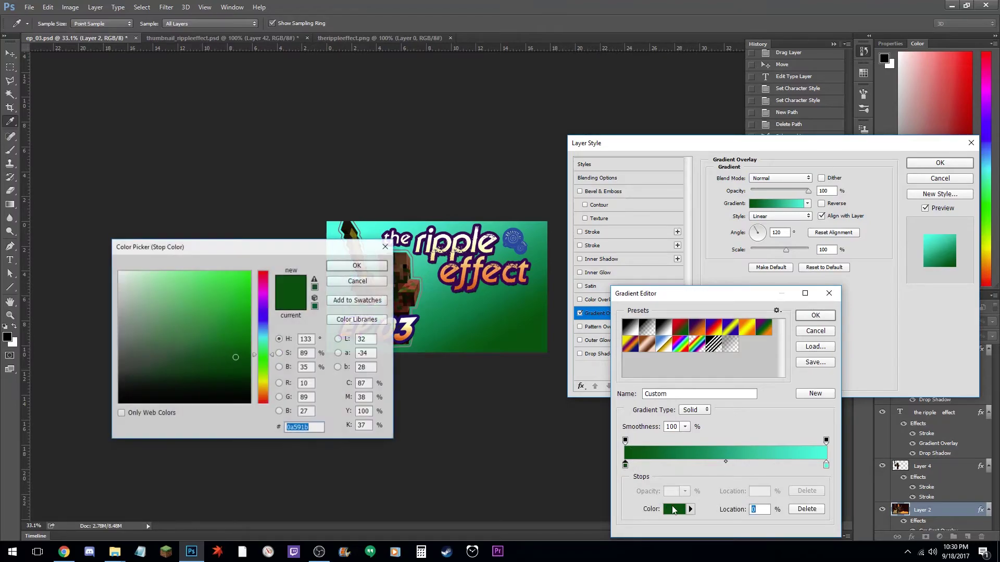
type("0e0a59")
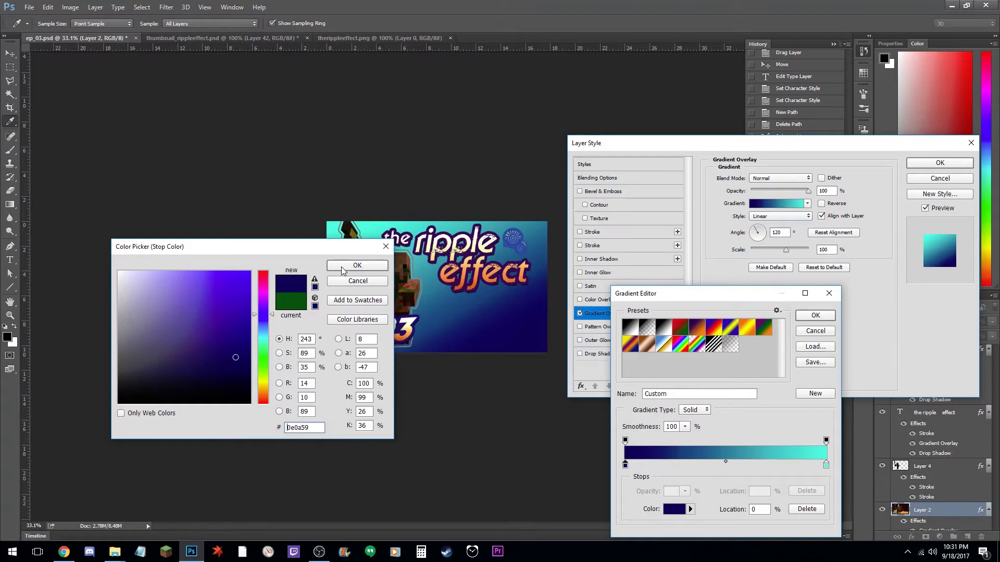
left_click(358, 266)
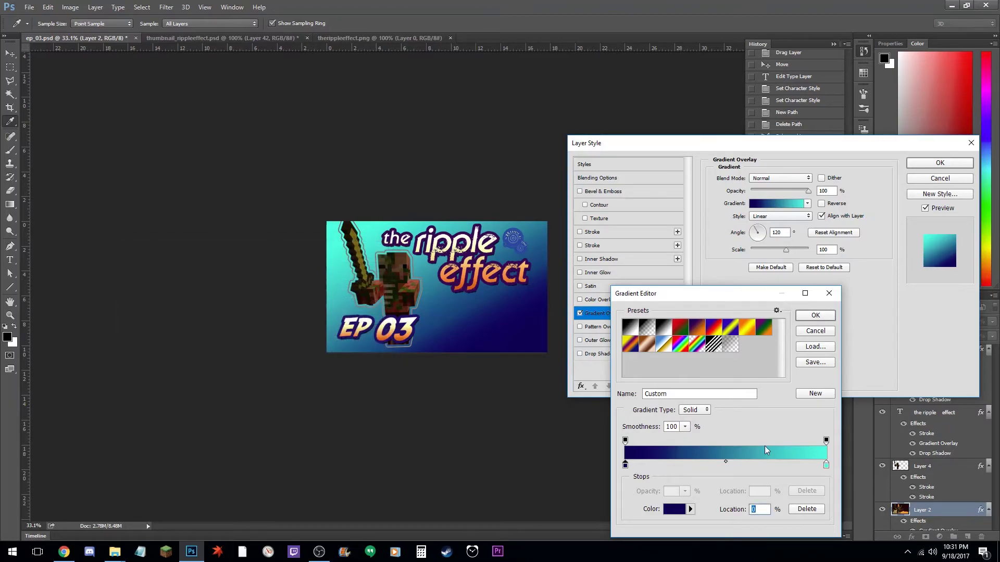
Change the gradient's turquoise end stop to a muted yellow-green, a4ae38.
left_click(826, 465)
left_click(677, 511)
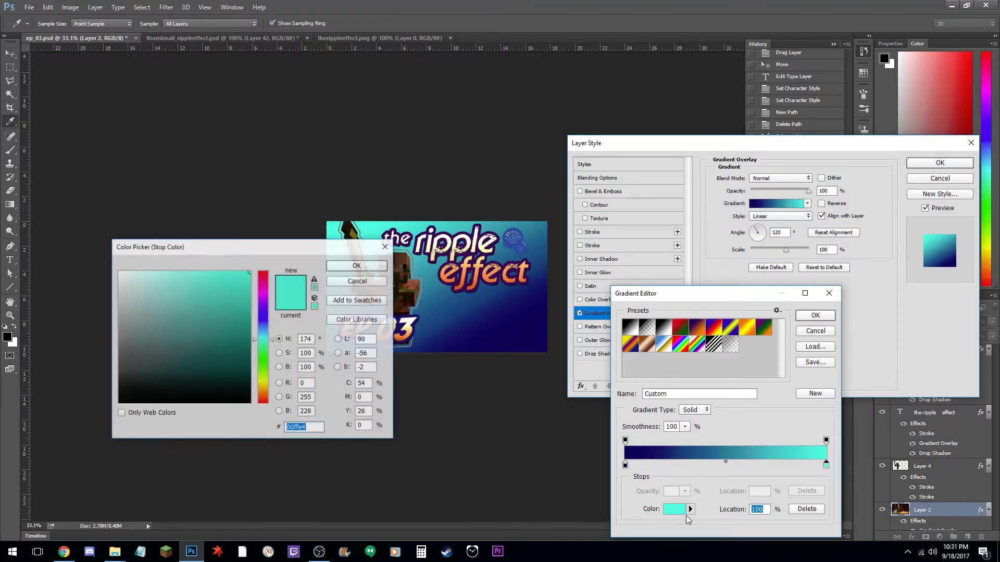
left_click(265, 379)
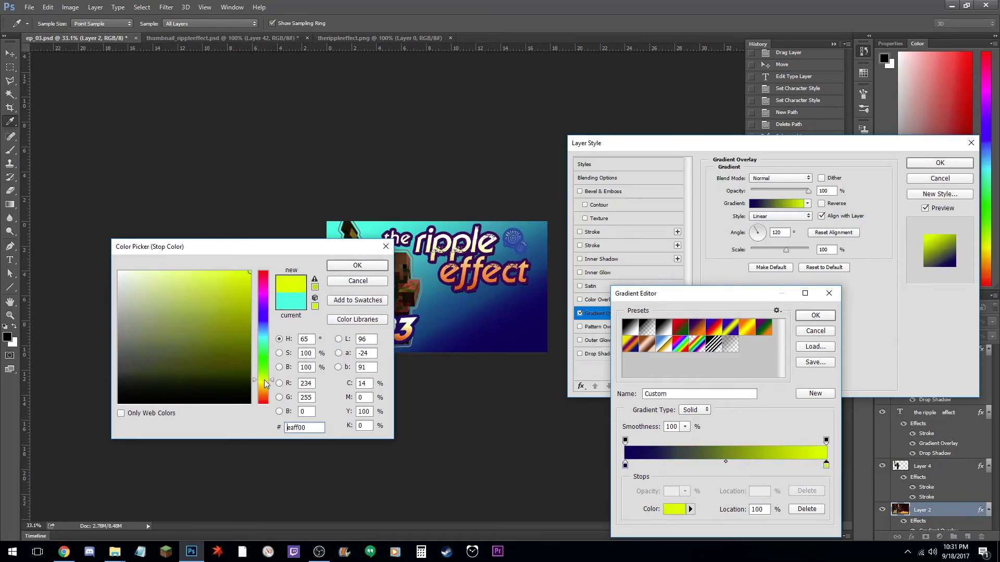
mouse_move(244, 302)
left_mouse_down()
mouse_move(234, 296)
mouse_move(208, 313)
left_mouse_up()
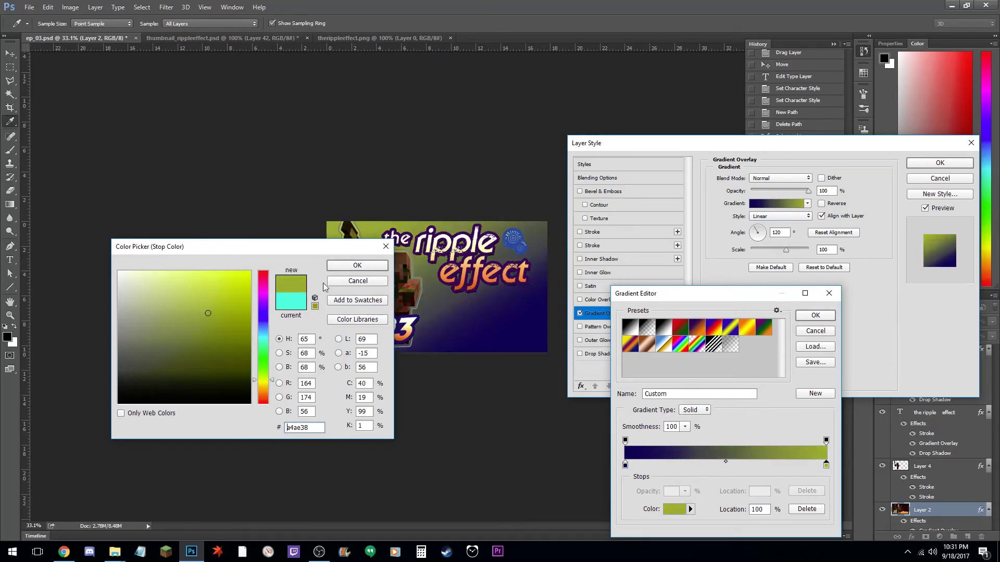
left_click(347, 268)
Lighten the gradient's navy starting stop to a medium purple and accept the edited gradient.
left_click(625, 464)
left_click(674, 509)
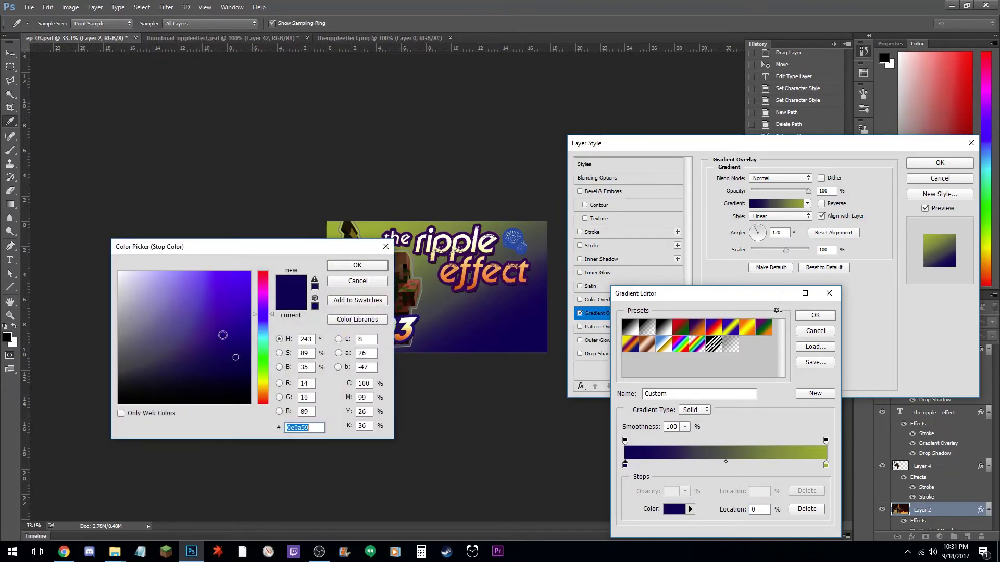
left_click_drag(220, 332, 207, 326)
left_click(357, 265)
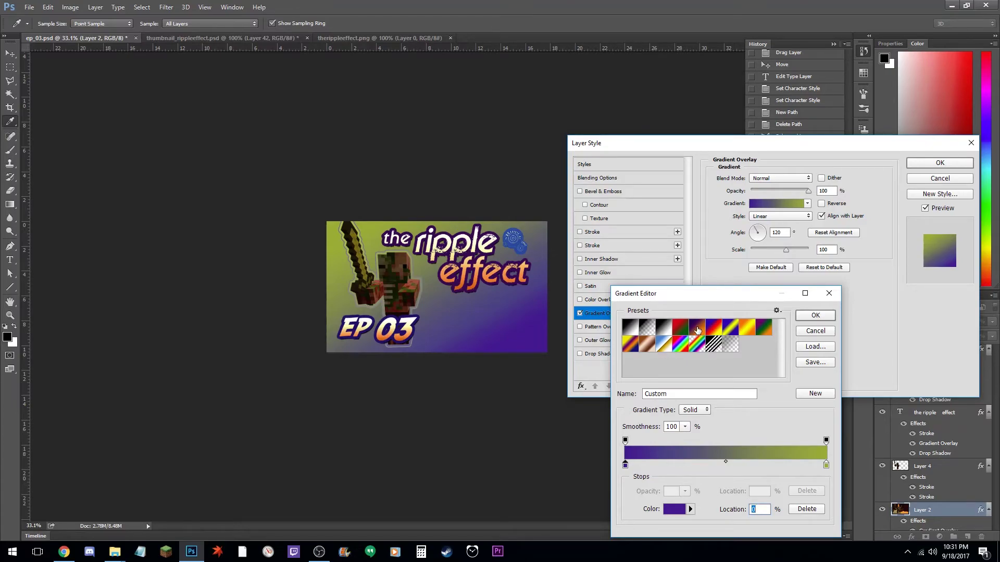
left_click(807, 315)
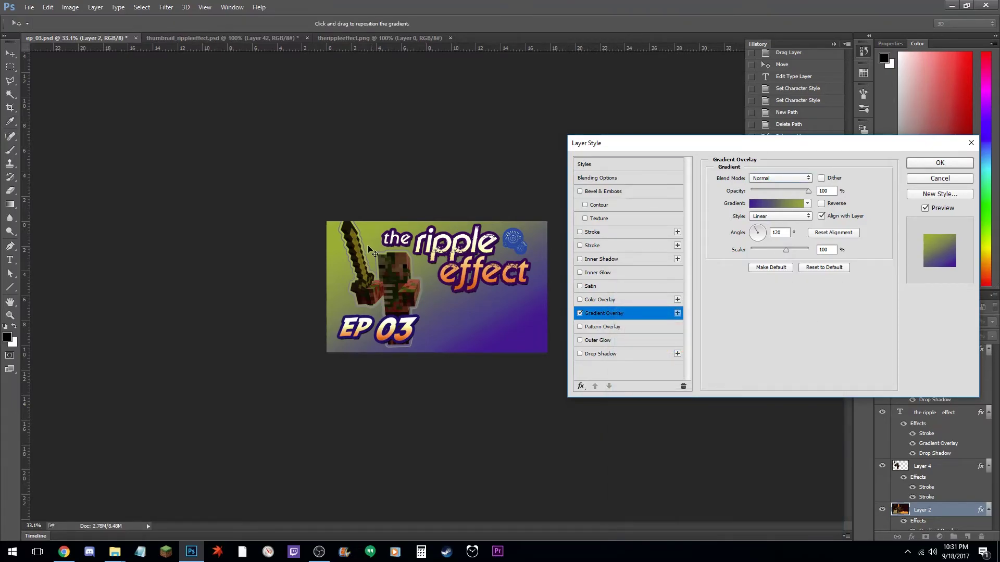
Try the Darken and Multiply blend modes on Layer 2's gradient overlay at full opacity.
left_click(807, 179)
left_click(780, 180)
scroll(780, 179, "up", 1)
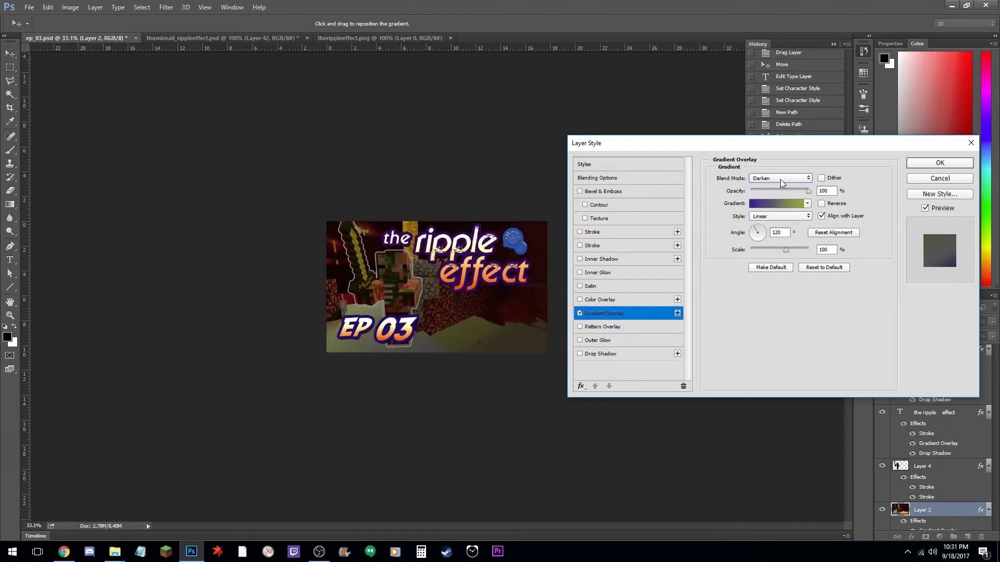
scroll(781, 179, "down", 1)
scroll(780, 180, "up", 1)
scroll(781, 180, "down", 1)
mouse_move(809, 191)
left_mouse_down()
mouse_move(780, 193)
mouse_move(824, 194)
left_mouse_up()
Try Vivid Light and Hard Light blending for the gradient overlay and lower its opacity to 67%.
left_click(780, 178)
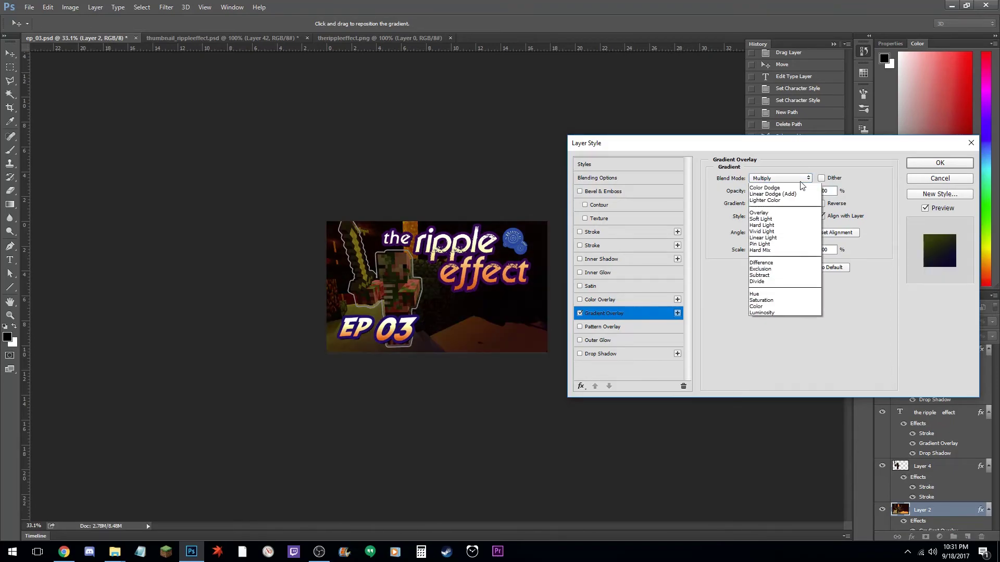
left_click(781, 271)
left_click(786, 177)
left_click(786, 176)
scroll(786, 176, "down", 3)
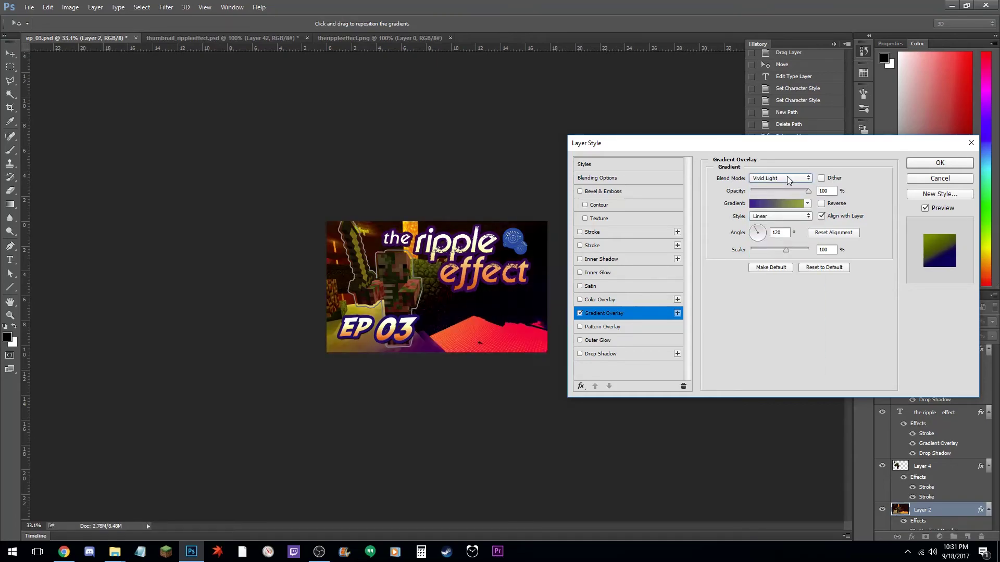
scroll(787, 176, "up", 1)
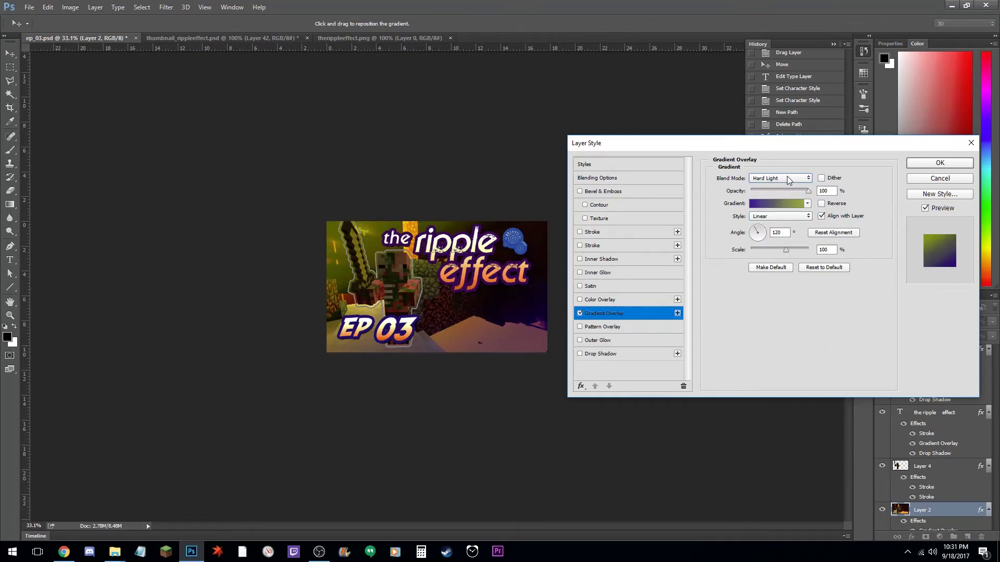
left_click_drag(808, 191, 789, 192)
Set the gradient overlay's blend mode to Divide, reverse the gradient and apply the layer style.
left_click(795, 179)
left_click(795, 180)
scroll(795, 180, "down", 3)
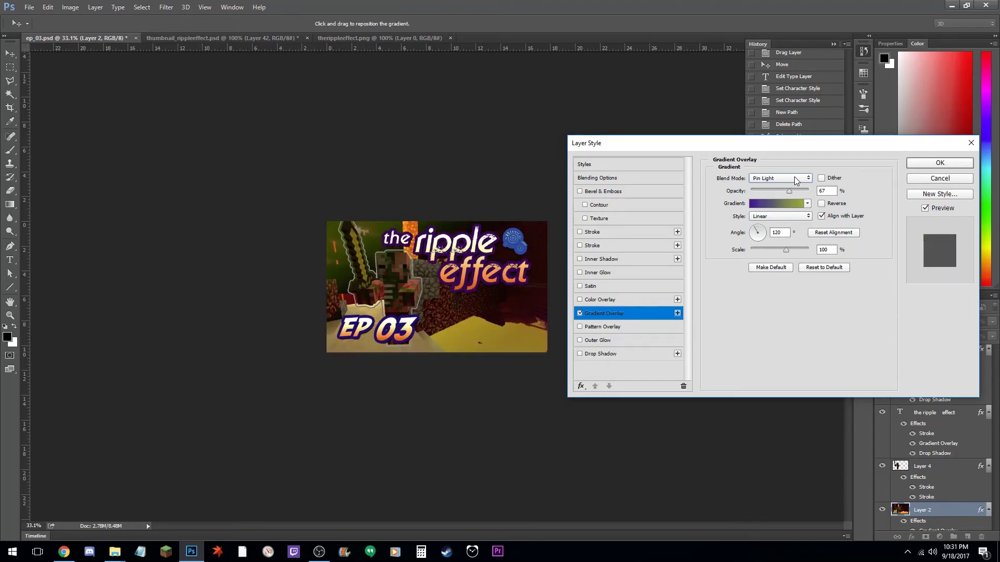
scroll(795, 179, "down", 4)
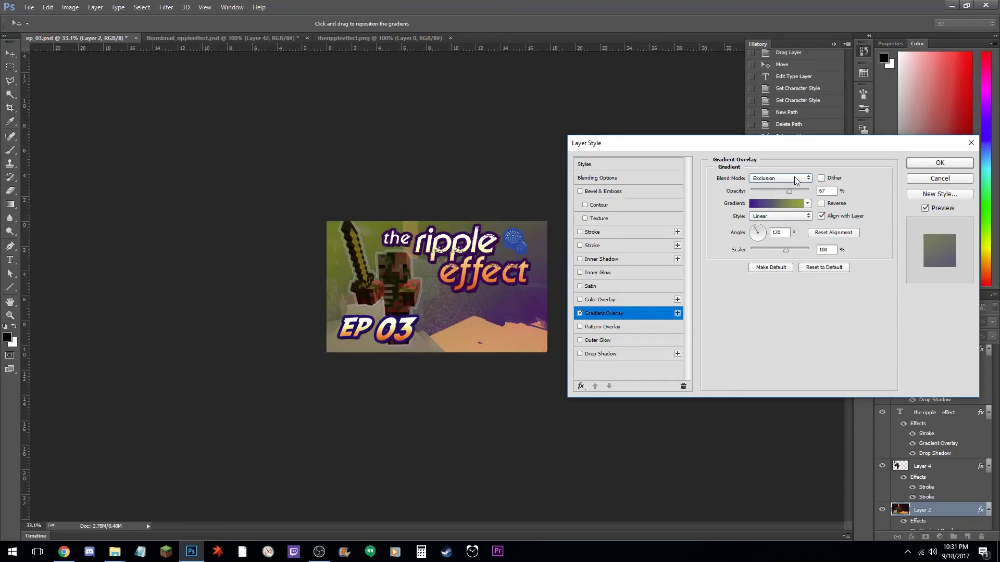
scroll(795, 179, "down", 2)
scroll(796, 180, "up", 1)
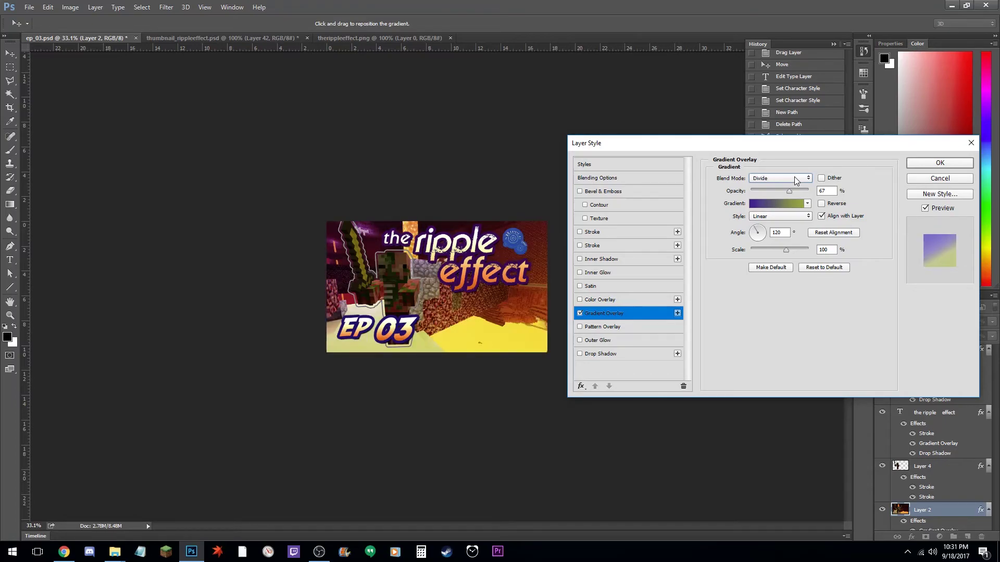
left_click(822, 204)
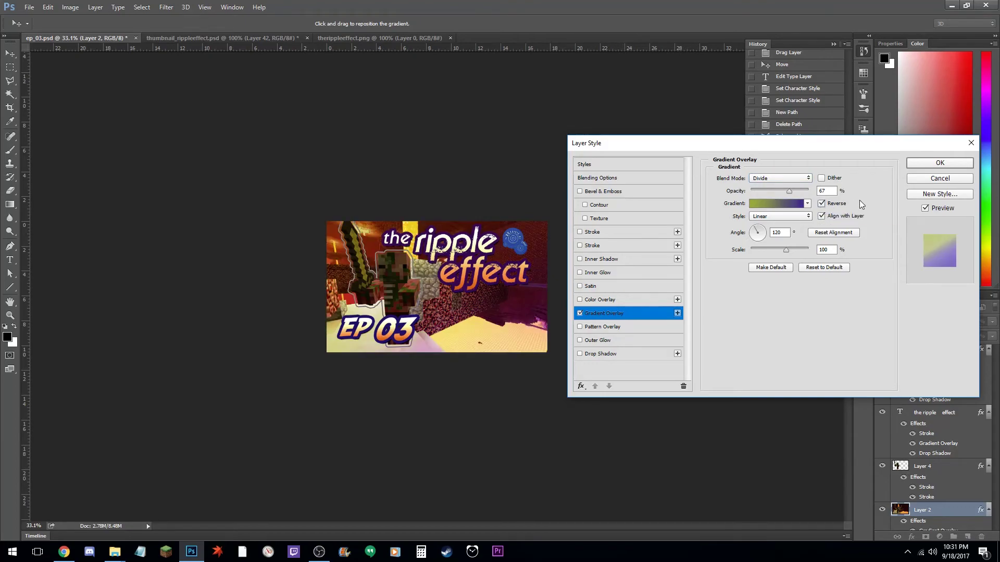
left_click(939, 164)
Duplicate Layer 4, which holds the zombie pigman cutout.
key("z")
left_click_drag(616, 258, 508, 276)
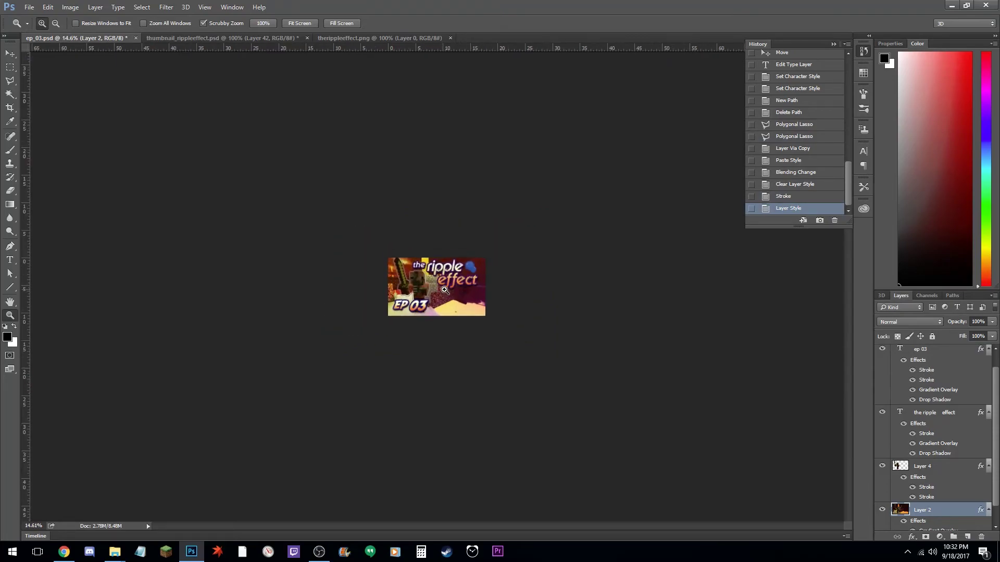
left_click_drag(444, 290, 459, 291)
left_click_drag(486, 287, 498, 290)
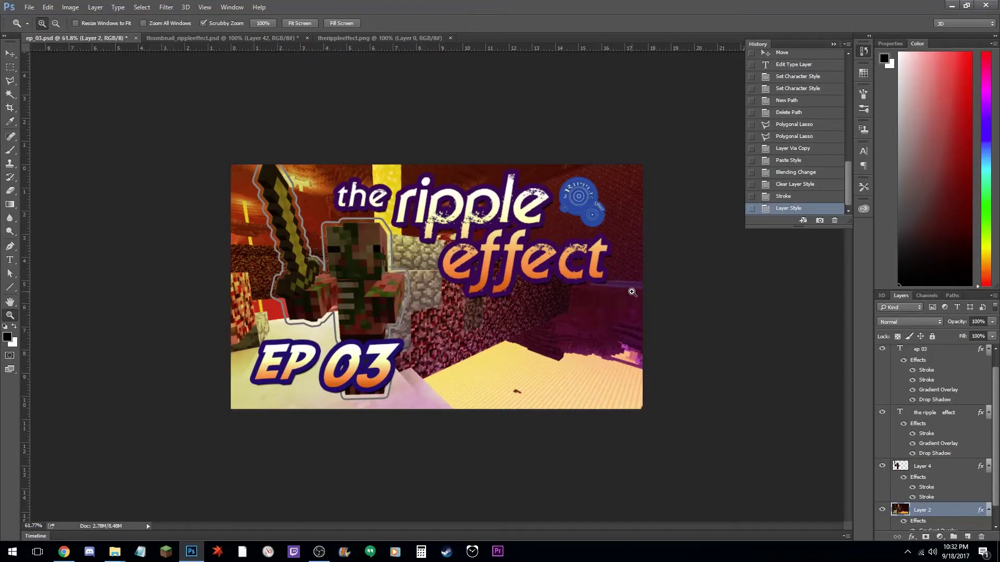
left_click(949, 471)
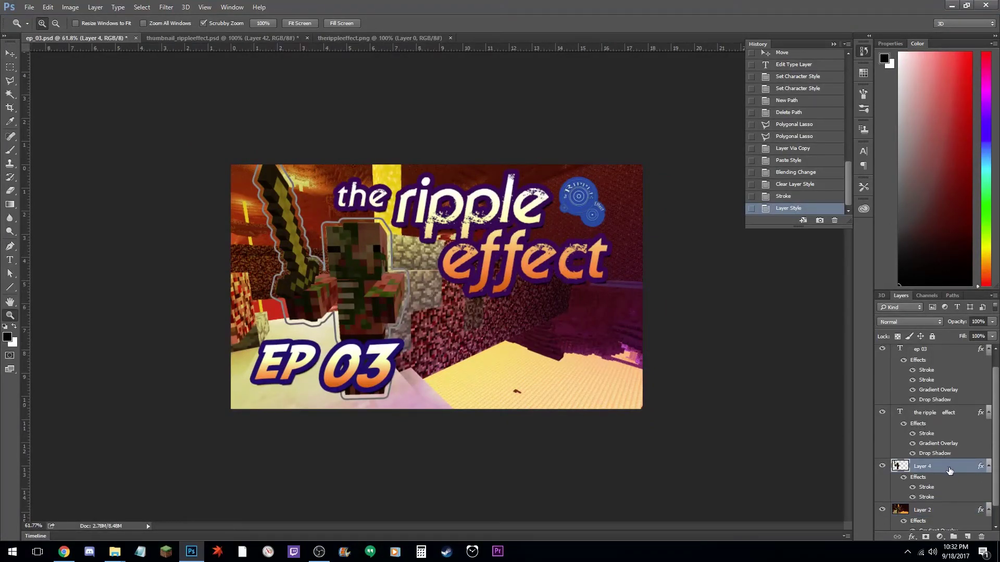
left_click_drag(600, 358, 623, 366)
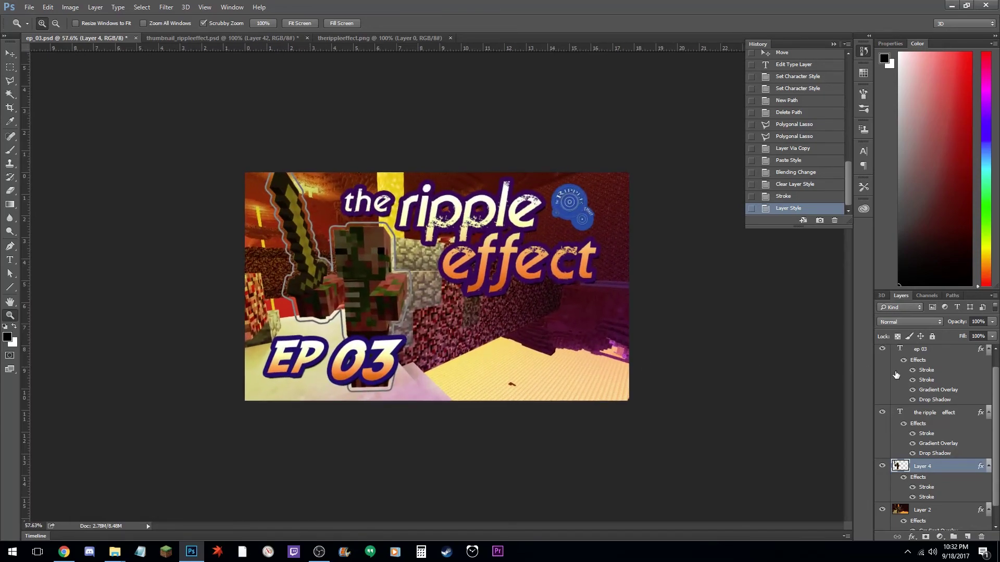
mouse_move(640, 297)
left_mouse_down()
mouse_move(583, 306)
mouse_move(672, 296)
mouse_move(642, 298)
mouse_move(650, 293)
left_mouse_up()
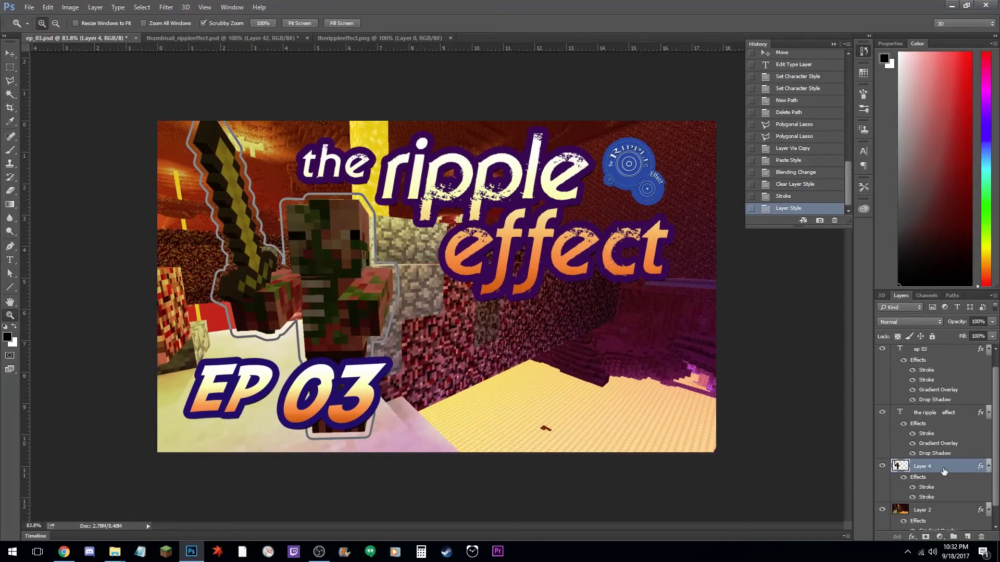
key("ctrl+j")
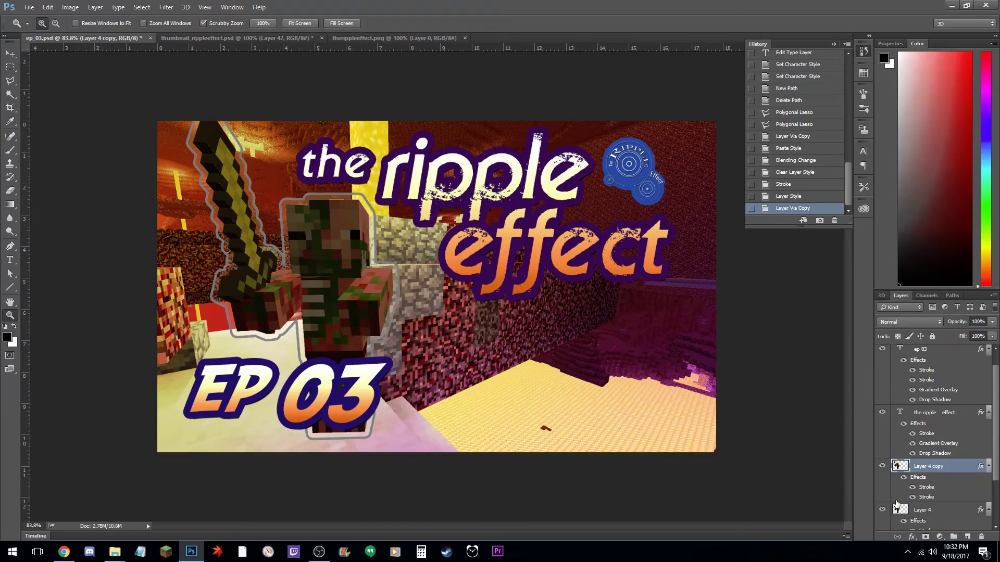
Set the blend mode of the duplicated pigman layer to Screen.
left_click(909, 323)
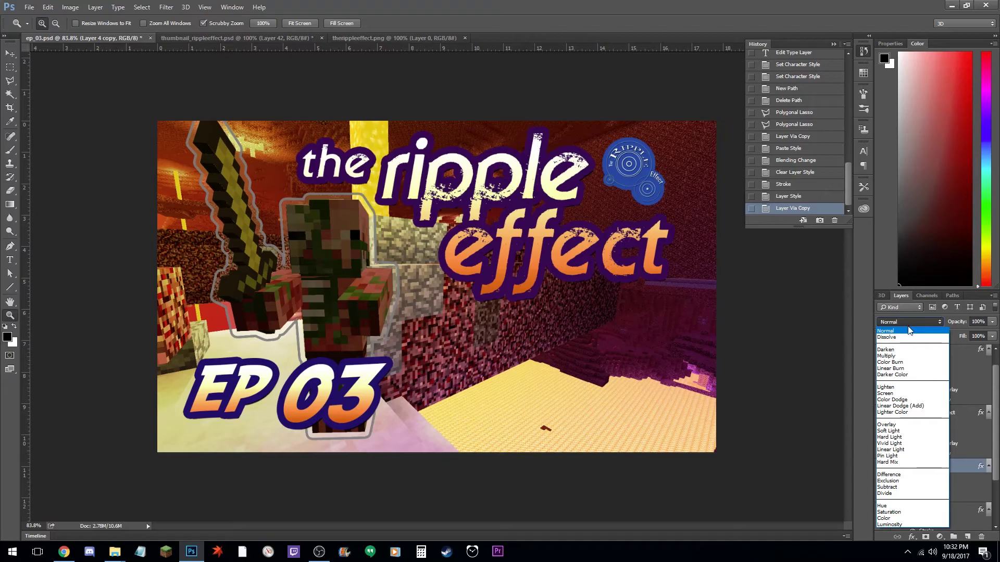
left_click(902, 390)
scroll(916, 325, "down", 1)
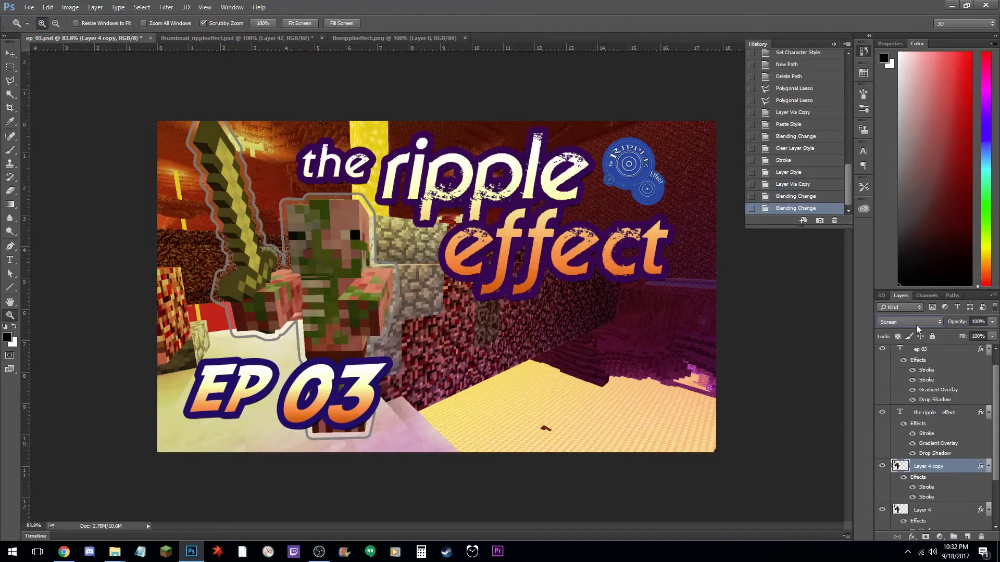
scroll(916, 325, "up", 1)
scroll(917, 325, "down", 1)
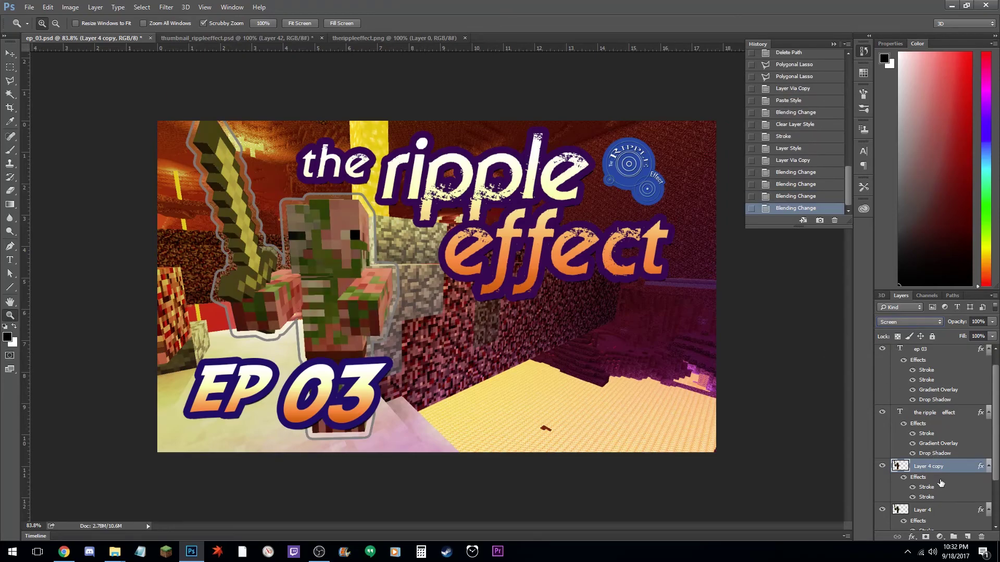
Change the colour of the 16 px stroke on the original pigman layer, Layer 4, to dark grey 4d4c4c.
mouse_move(781, 339)
left_mouse_down()
mouse_move(727, 346)
mouse_move(777, 347)
left_mouse_up()
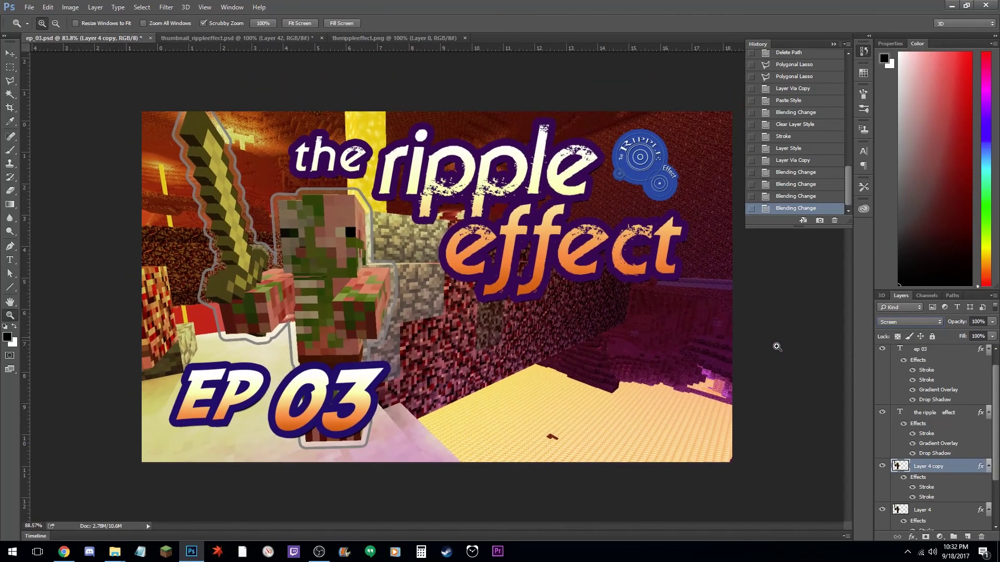
left_click(947, 523)
scroll(945, 515, "down", 2)
double_click(944, 497)
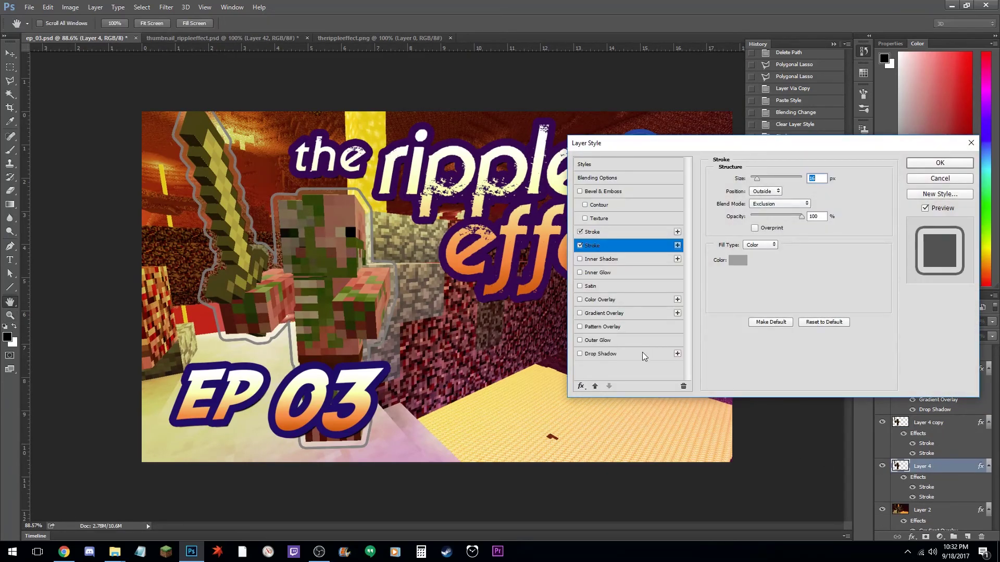
left_click(737, 260)
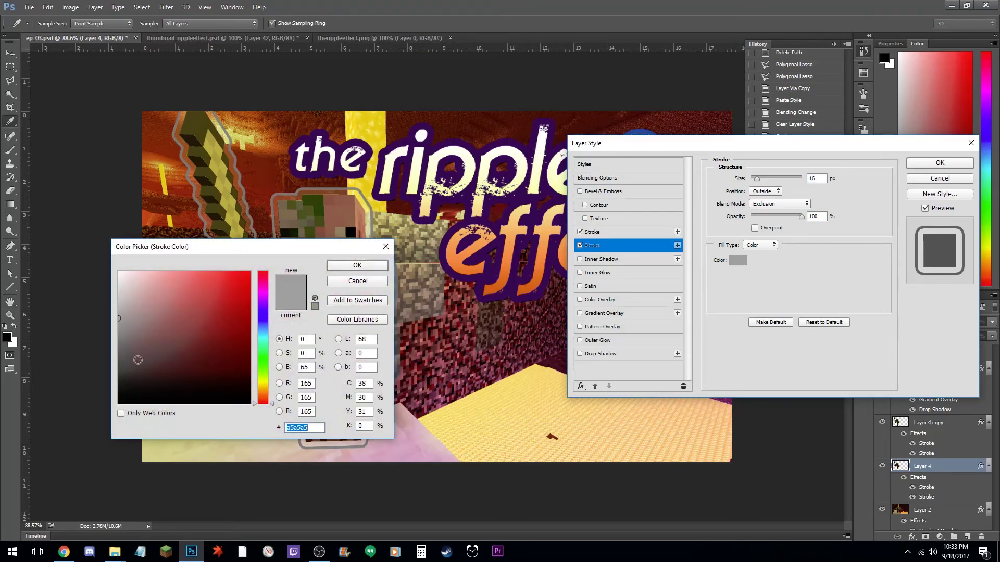
left_click(120, 374)
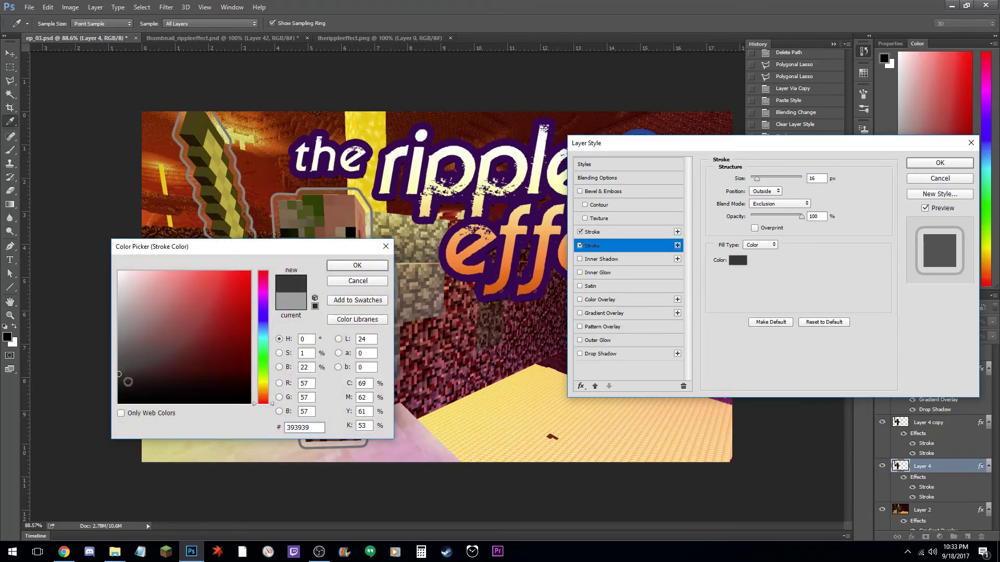
left_click(123, 384)
left_click(120, 364)
left_click(342, 266)
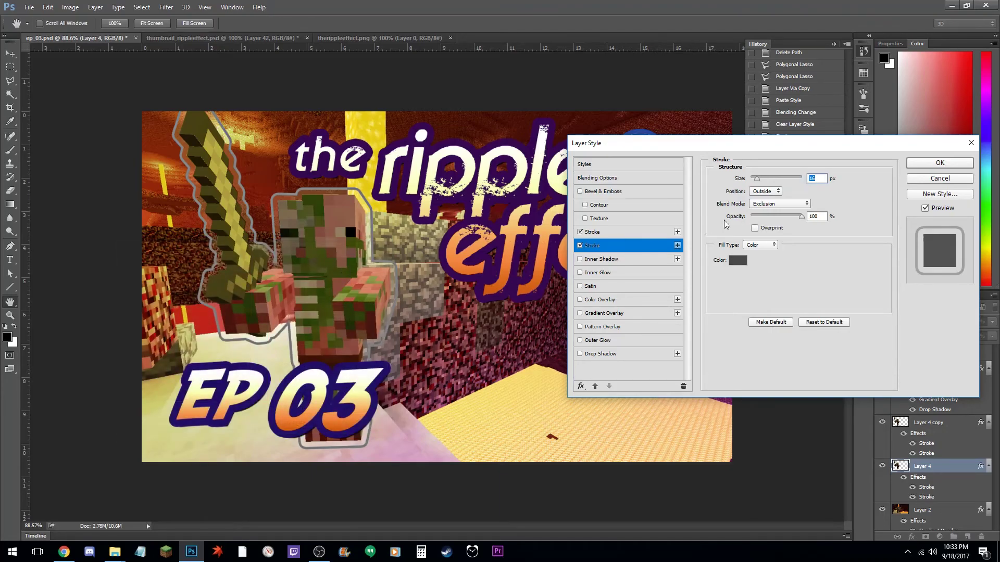
Cycle through blend modes for Layer 4's 16 px stroke and settle on Overlay.
left_click(791, 205)
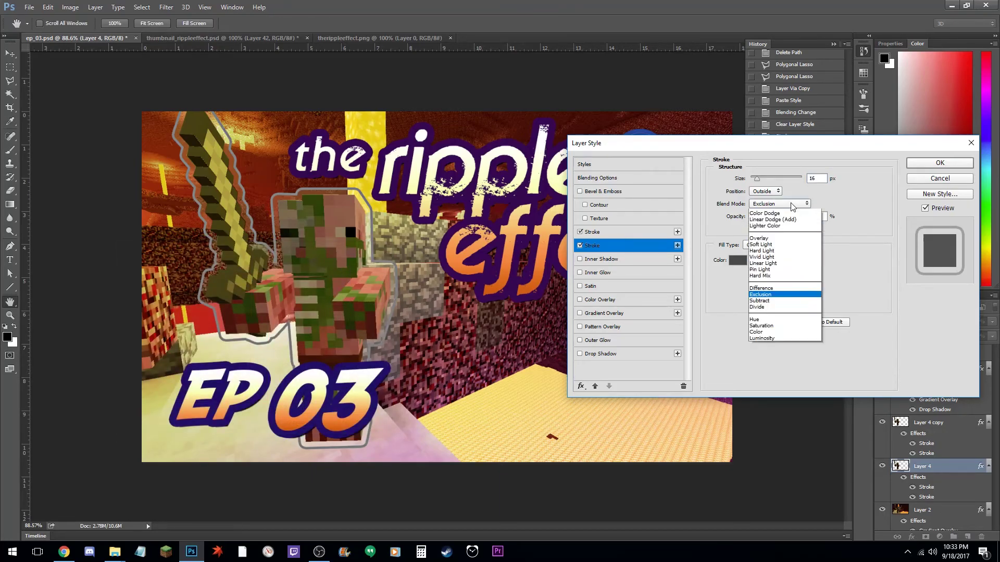
left_click(775, 213)
scroll(774, 206, "down", 7)
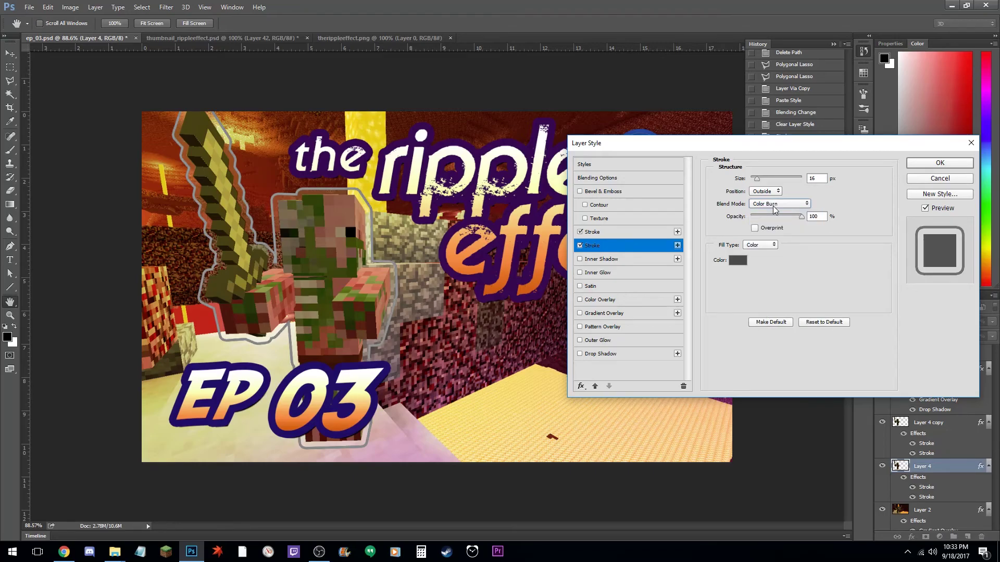
scroll(775, 210, "down", 2)
scroll(775, 210, "down", 5)
scroll(774, 209, "up", 6)
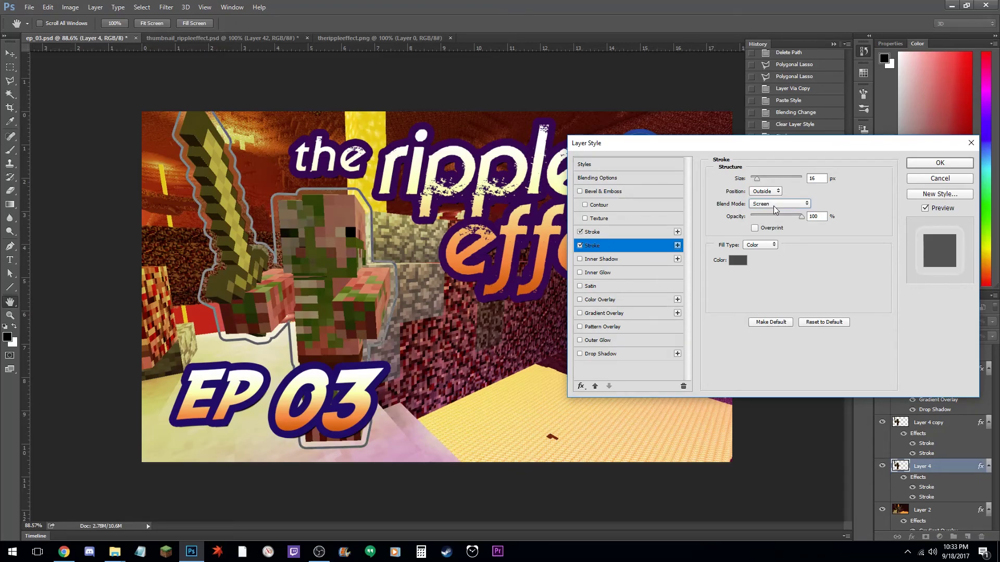
left_click(774, 209)
left_click(776, 302)
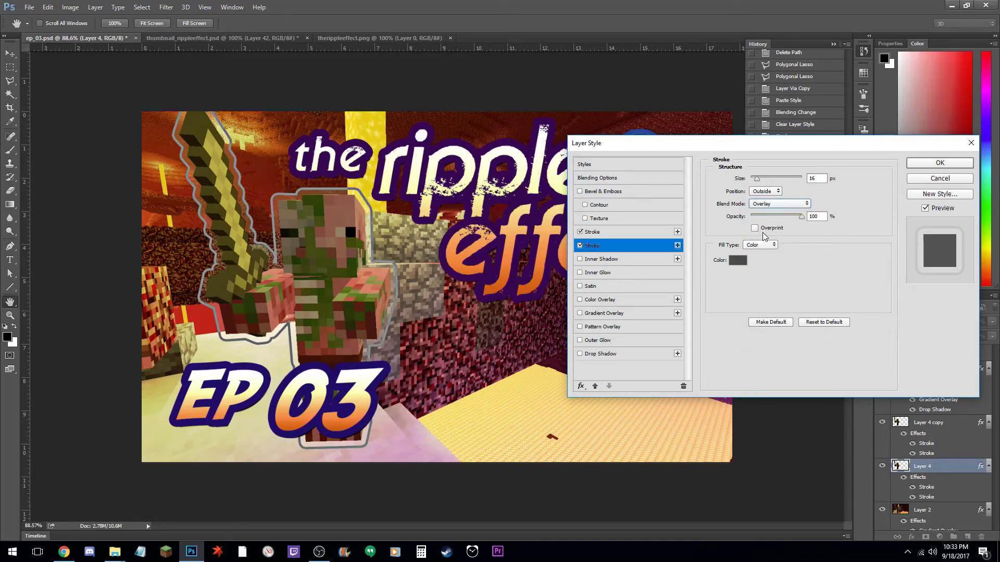
Darken the 16 px stroke's colour to near-black 171515 and apply the layer style.
left_click(737, 262)
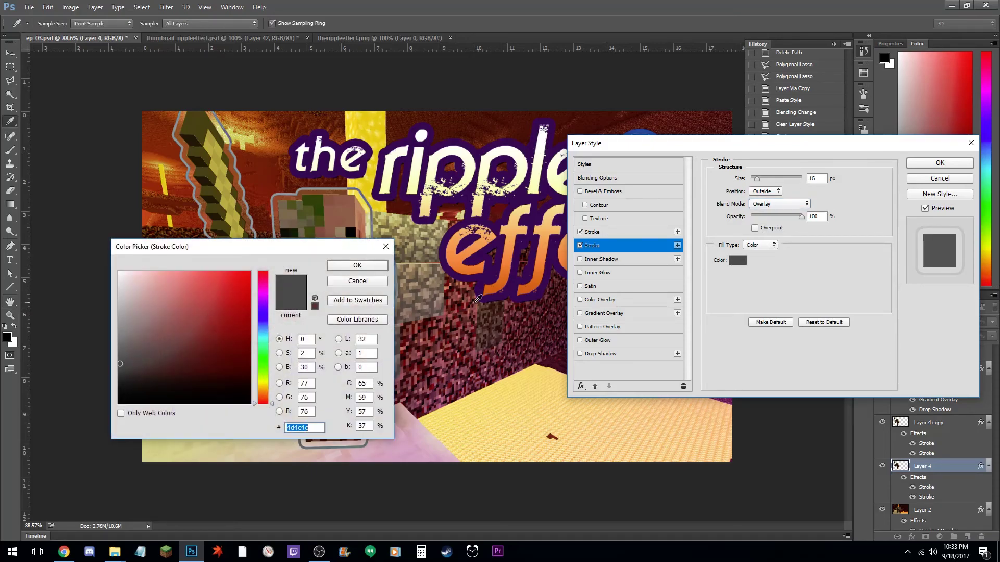
left_click(129, 392)
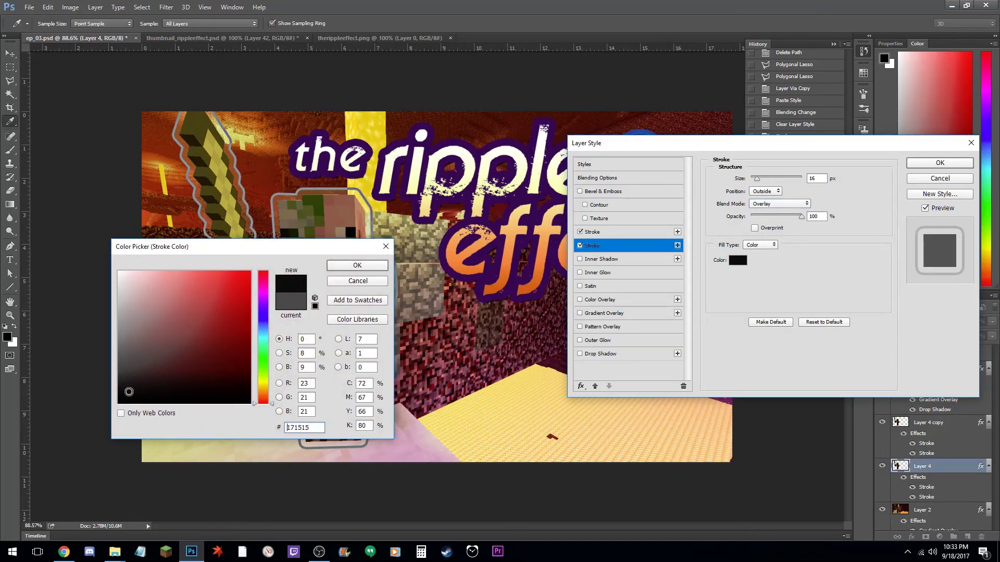
left_click(341, 267)
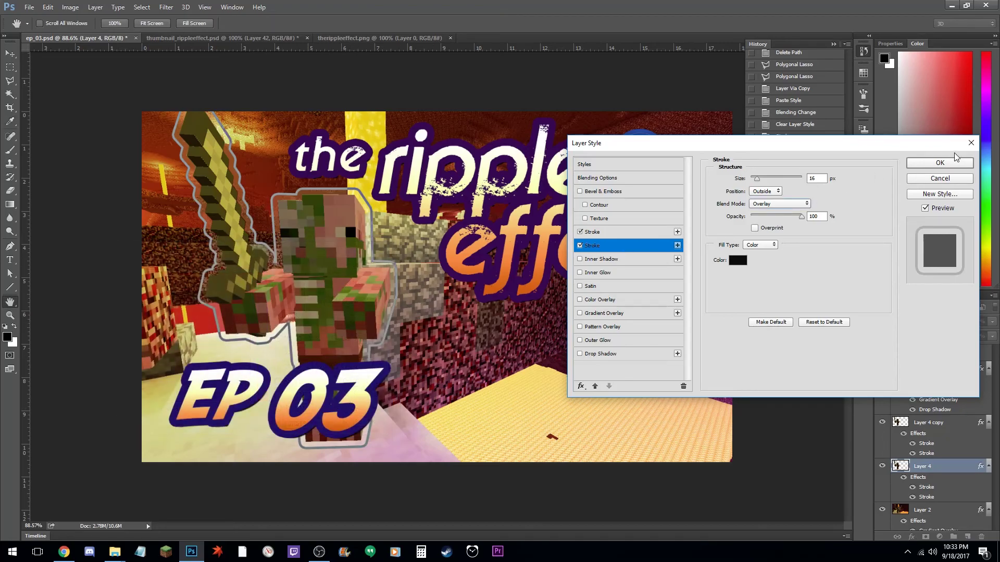
left_click(951, 163)
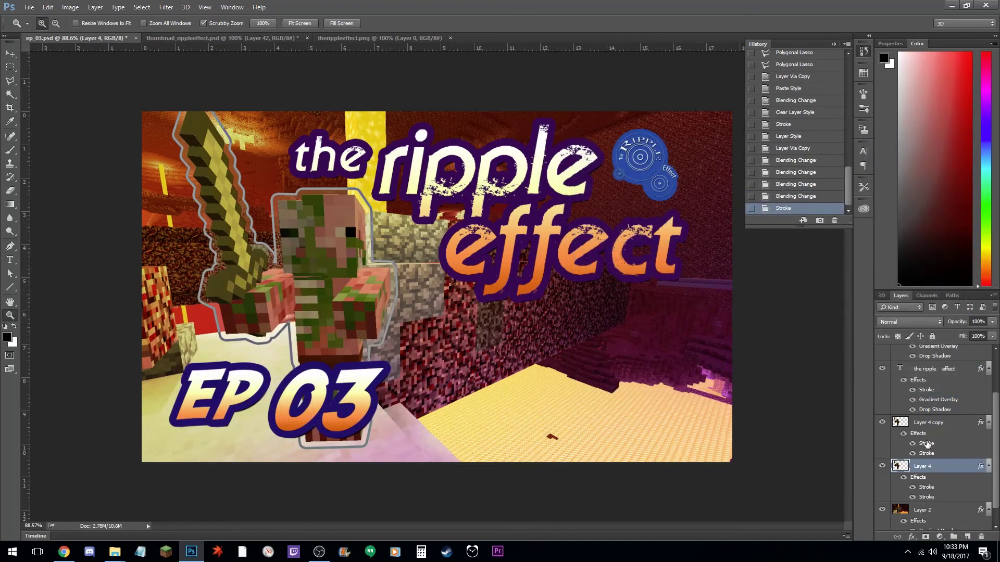
Change the colour of Layer 4's 11 px Soft Light stroke to grey 8c8c8c and apply the layer style.
double_click(939, 488)
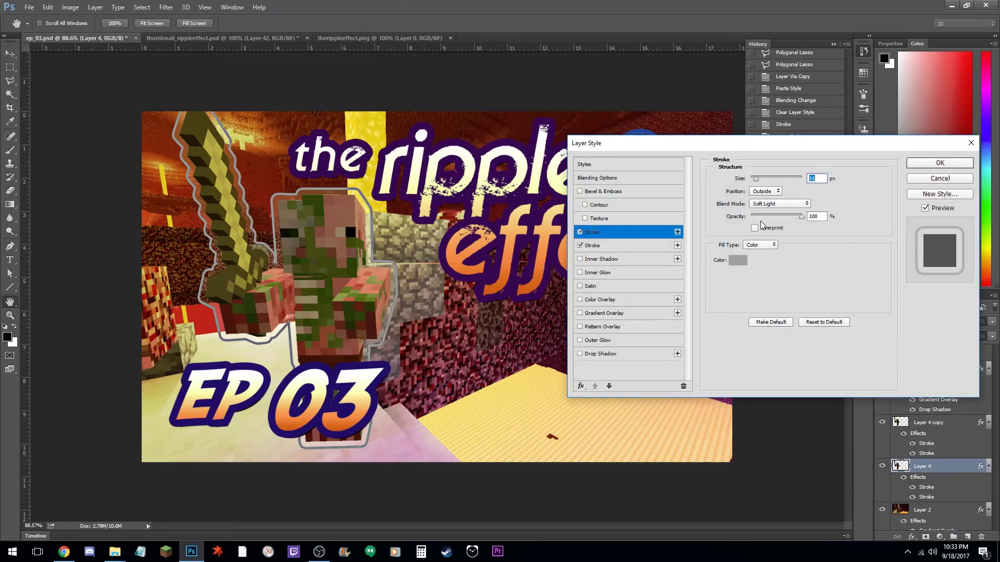
left_click(739, 263)
left_click(118, 360)
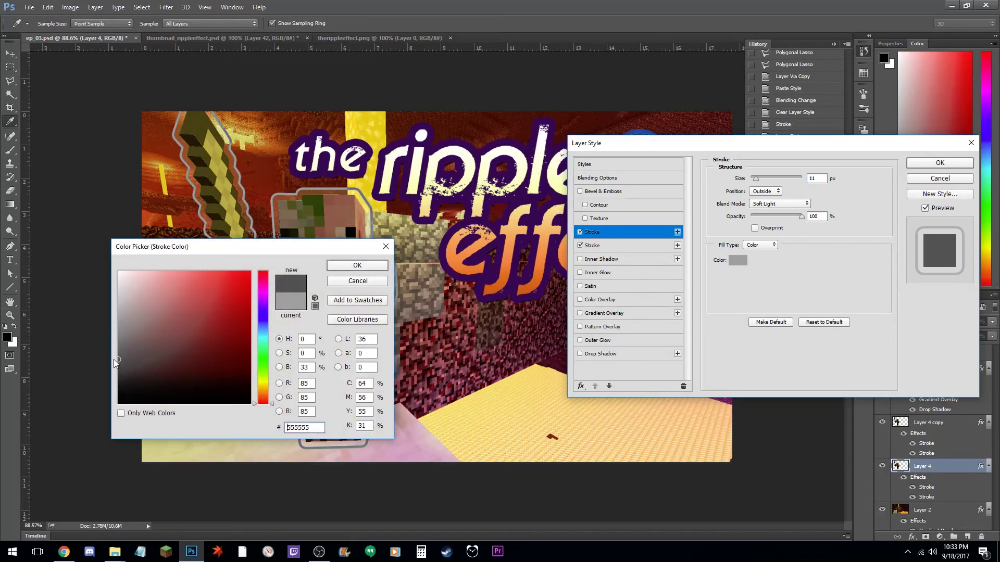
left_click_drag(117, 364, 118, 334)
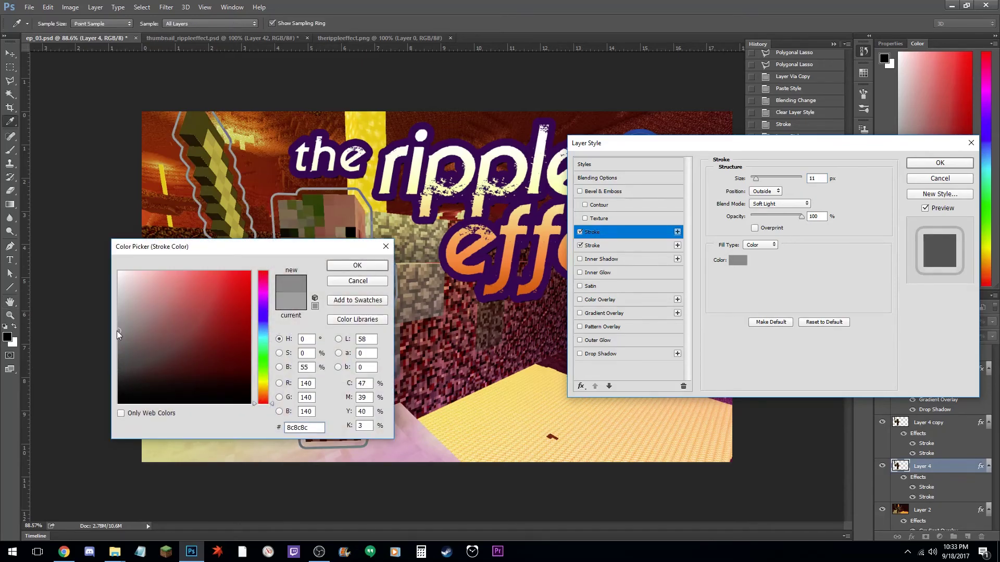
left_click(348, 267)
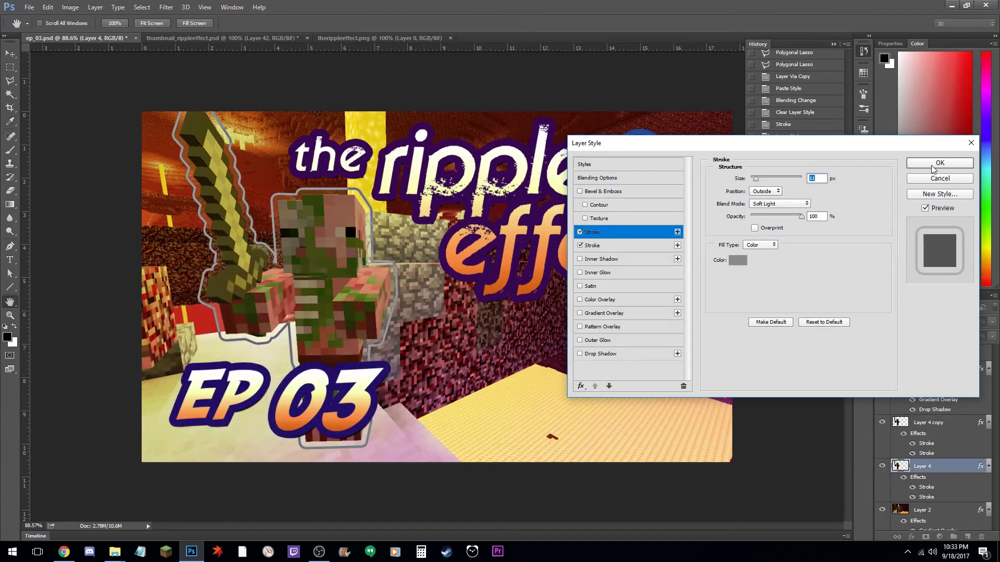
left_click(932, 164)
key("z")
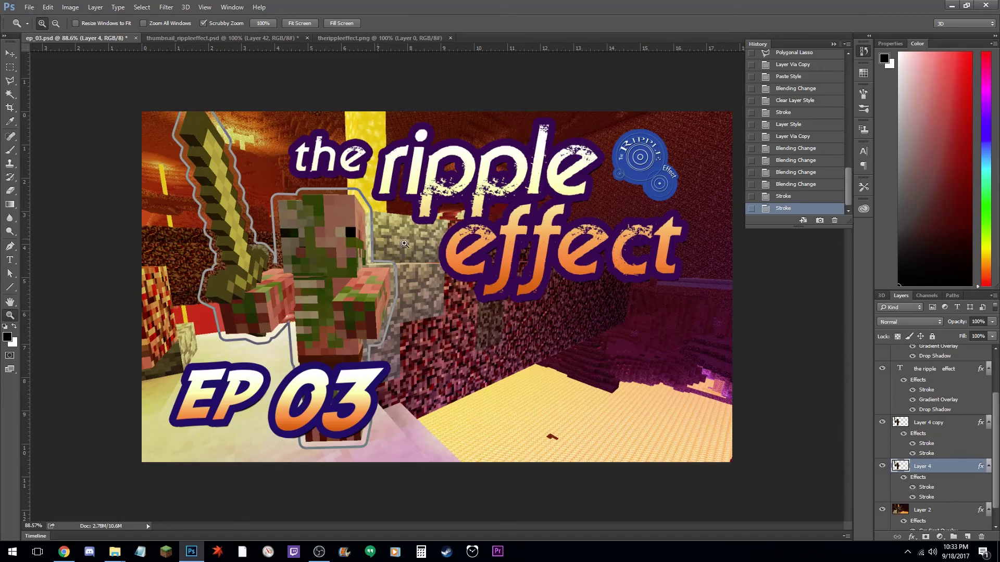
left_click_drag(434, 247, 401, 250)
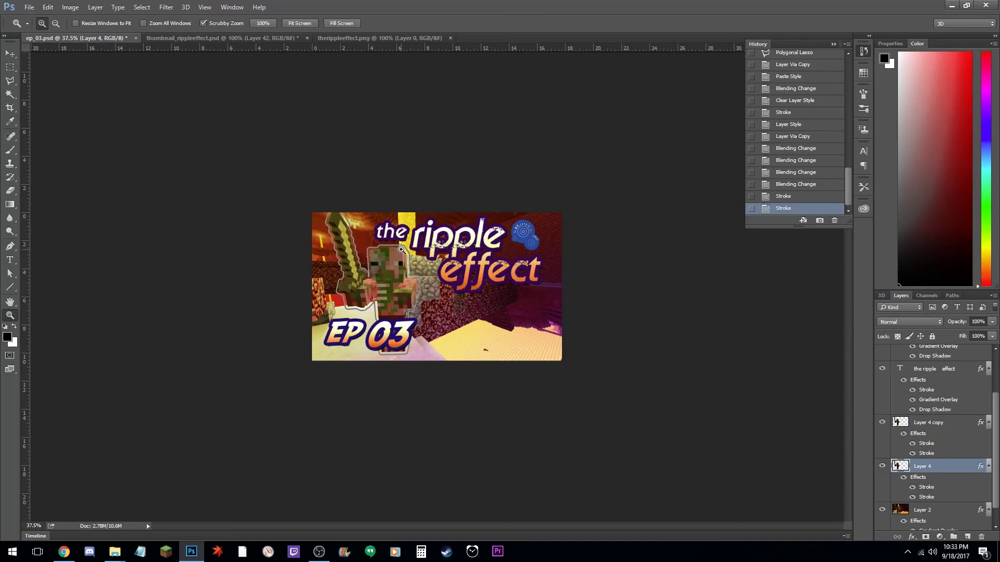
left_click_drag(469, 293, 499, 292)
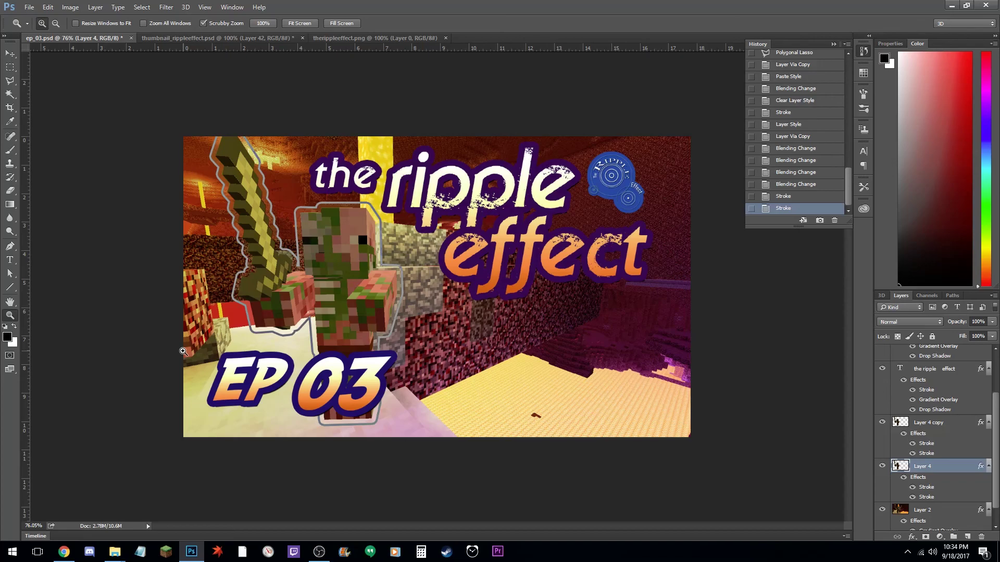
mouse_move(464, 307)
left_mouse_down()
mouse_move(411, 311)
mouse_move(470, 311)
left_mouse_up()
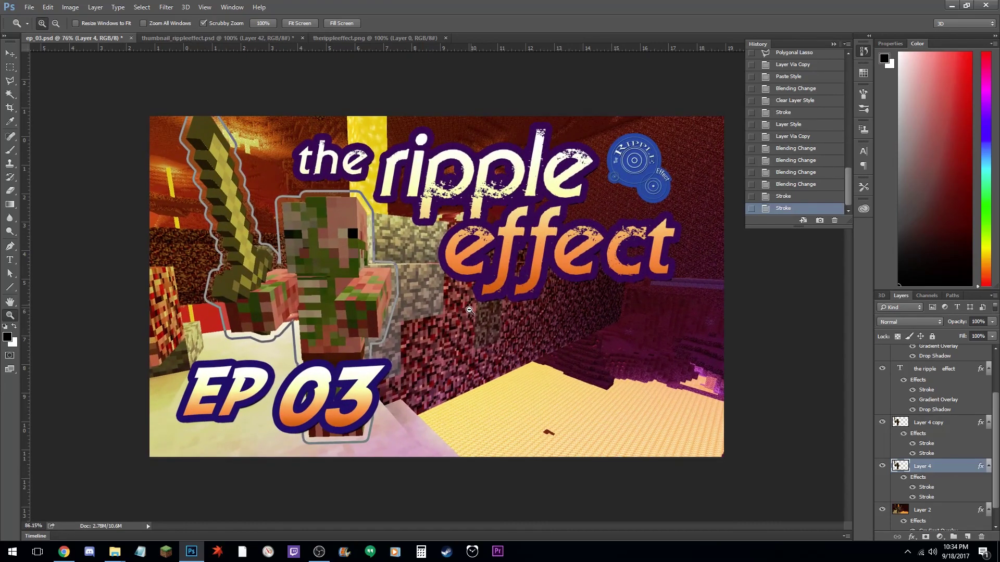